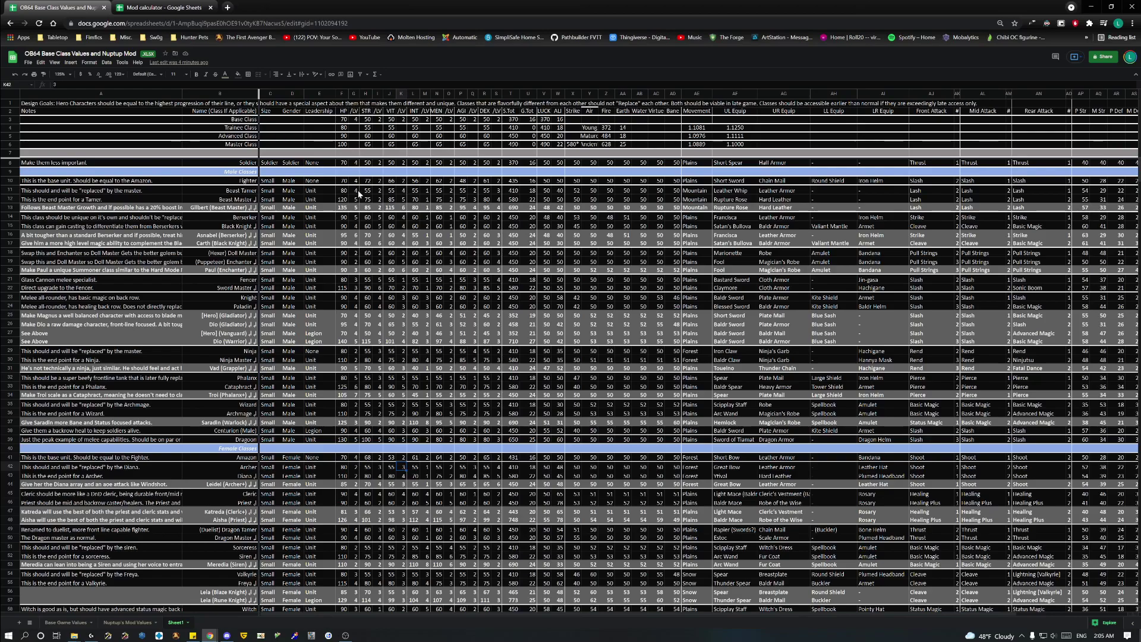
Step: Copy the Fighter row's stats and per-level values from HP through DEX into a blank sticky note
left_click(9, 181)
left_click_drag(344, 184, 496, 185)
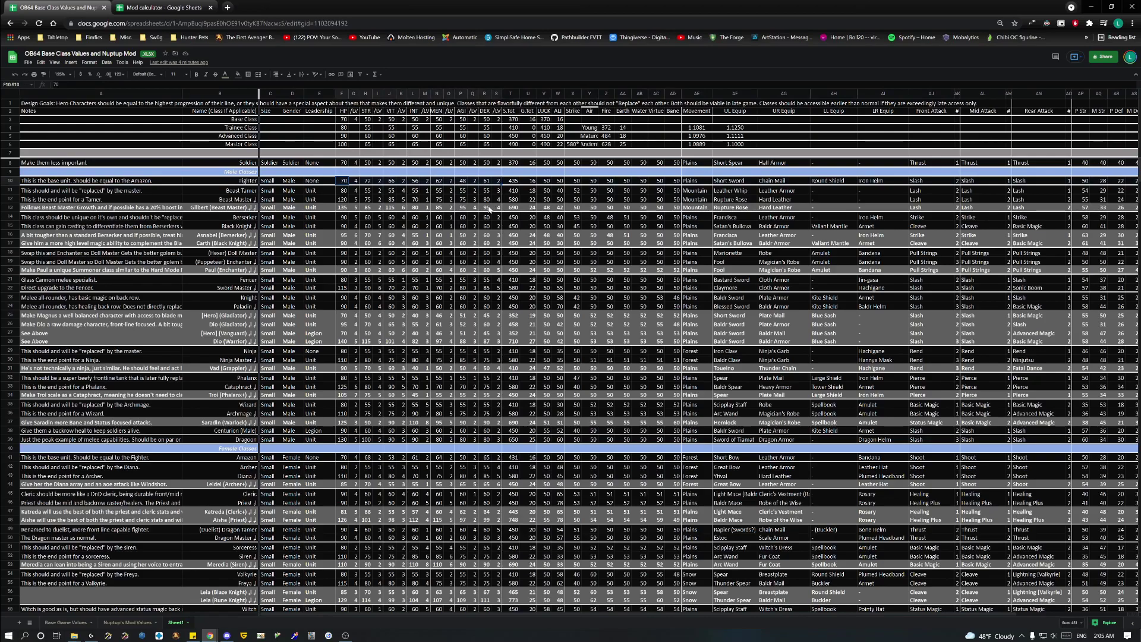
key("ctrl+c")
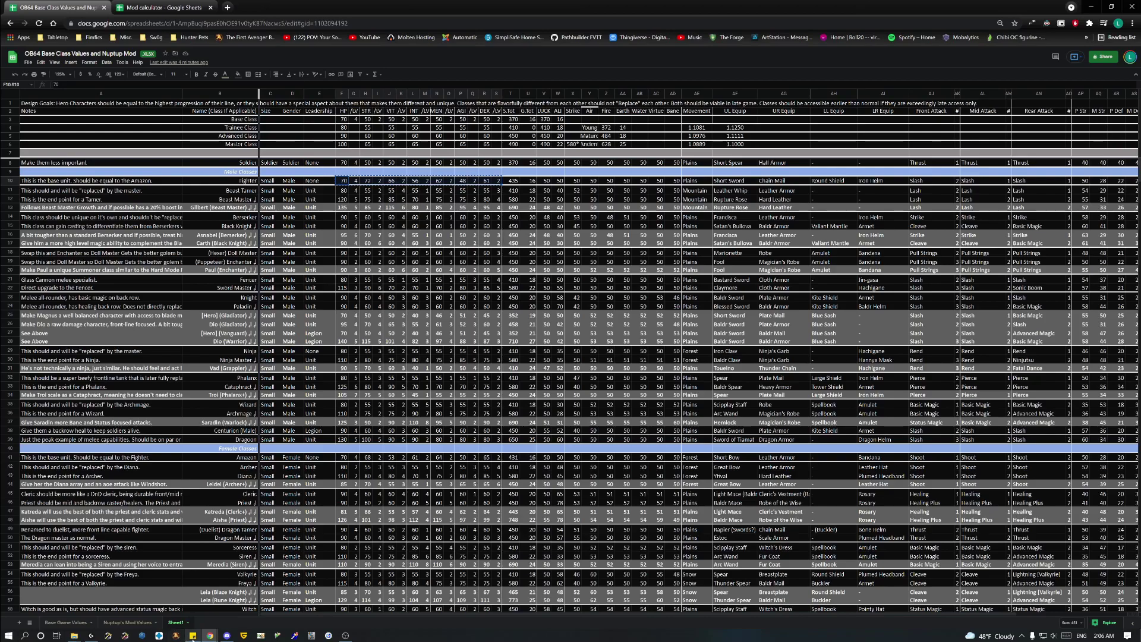
left_click(193, 635)
key("ctrl+v")
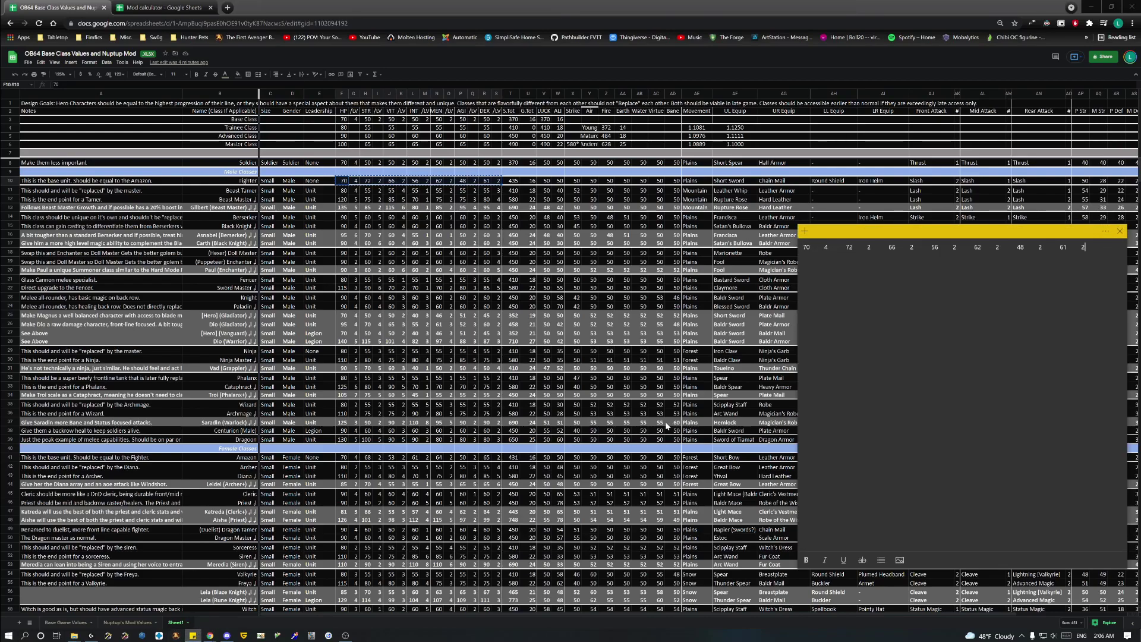
Step: Copy the Amazon row's stats and per-level values from HP through DEX onto the sticky note's second line
left_click(309, 456)
left_click_drag(341, 466, 498, 460)
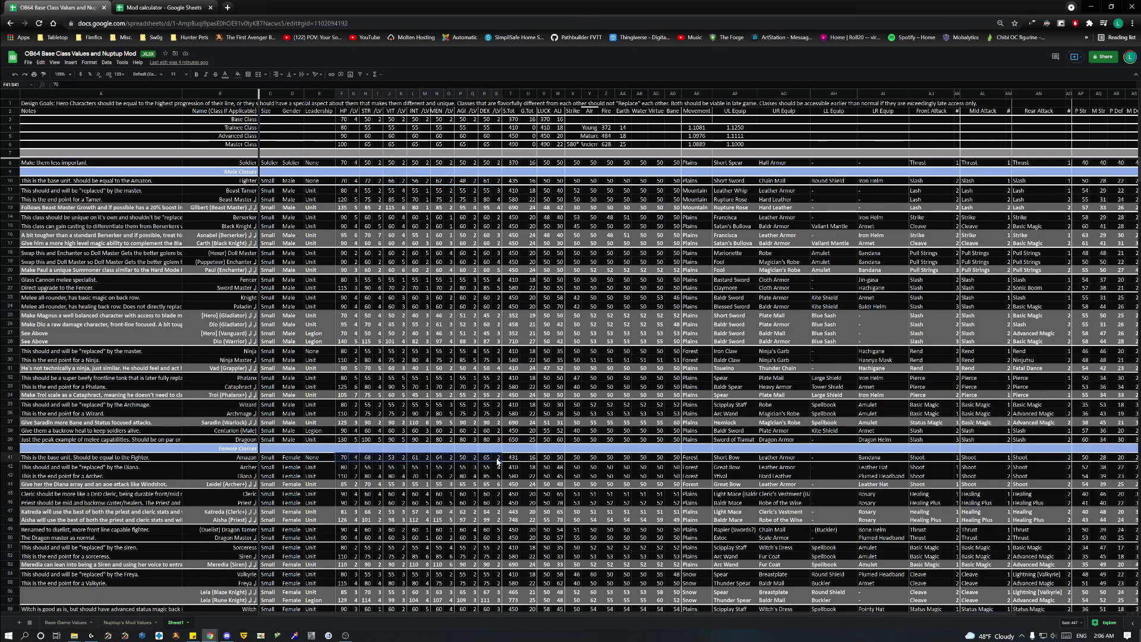
key("alt+Tab")
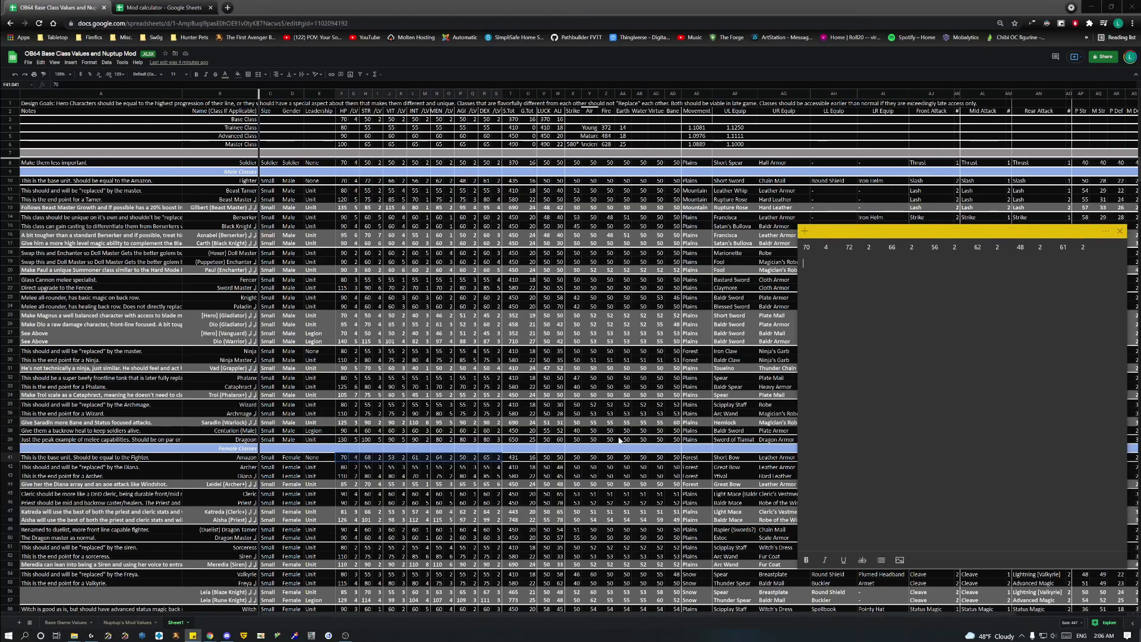
key("ctrl+v")
Step: Switch to the Mod calculator spreadsheet and resize its window so it sits beside the sticky note
left_click(183, 7)
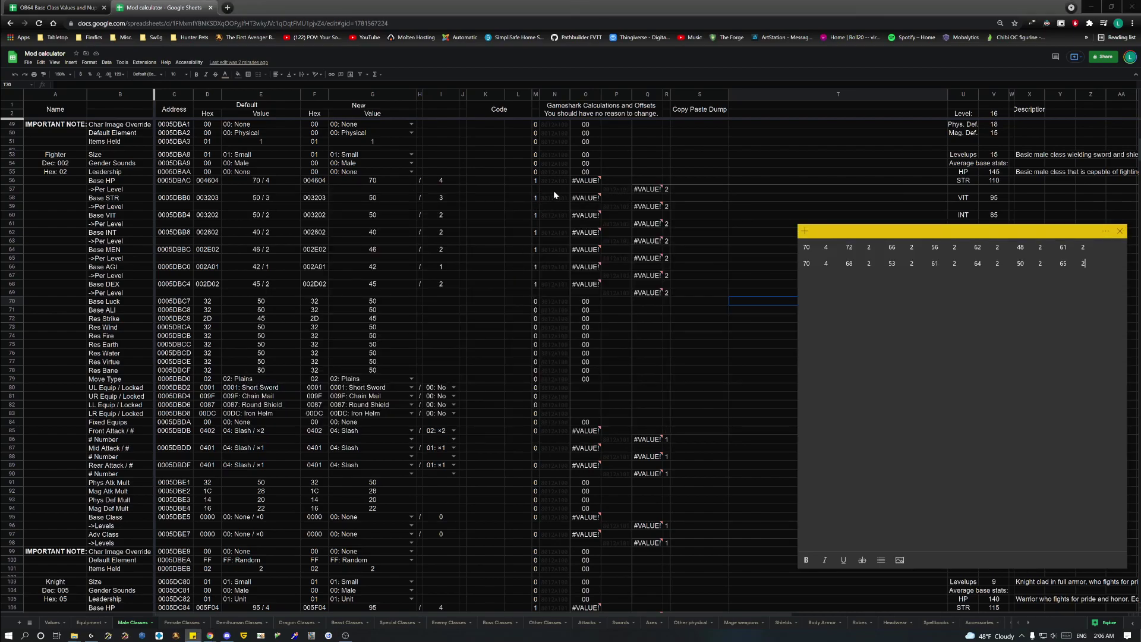
left_click_drag(665, 4, 0, 178)
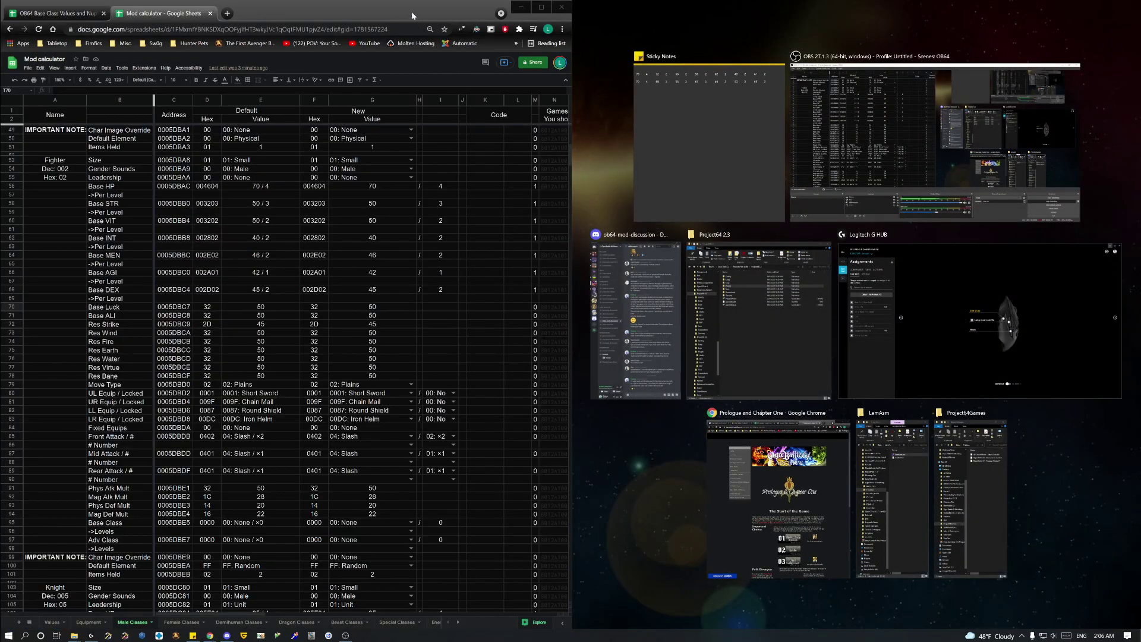
left_click(413, 13)
left_click_drag(571, 208, 785, 225)
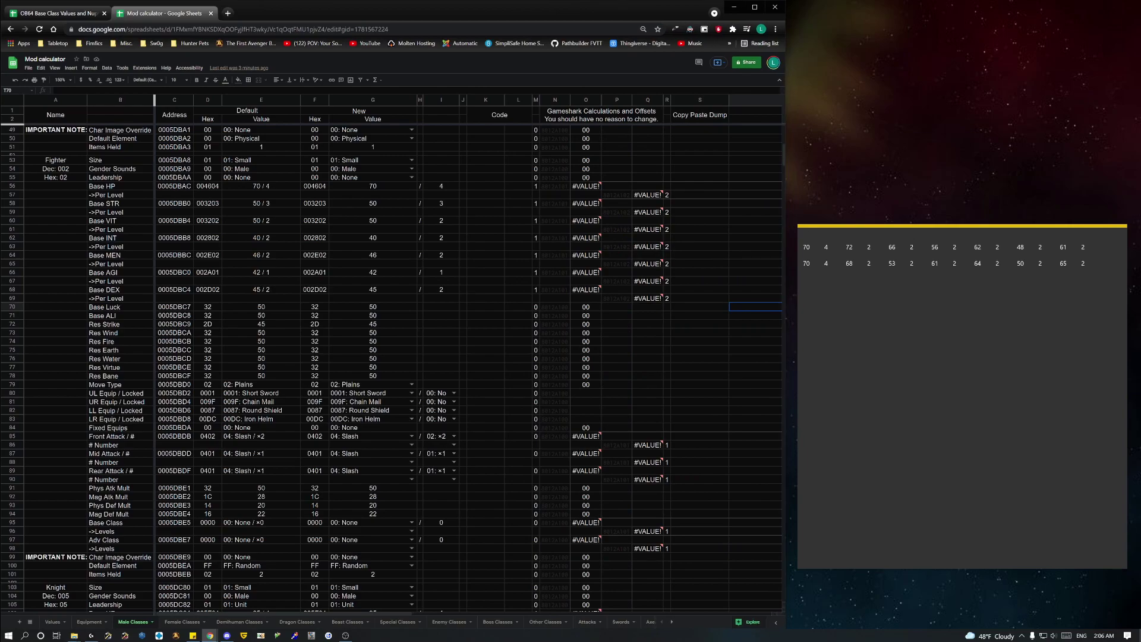
left_click(805, 247)
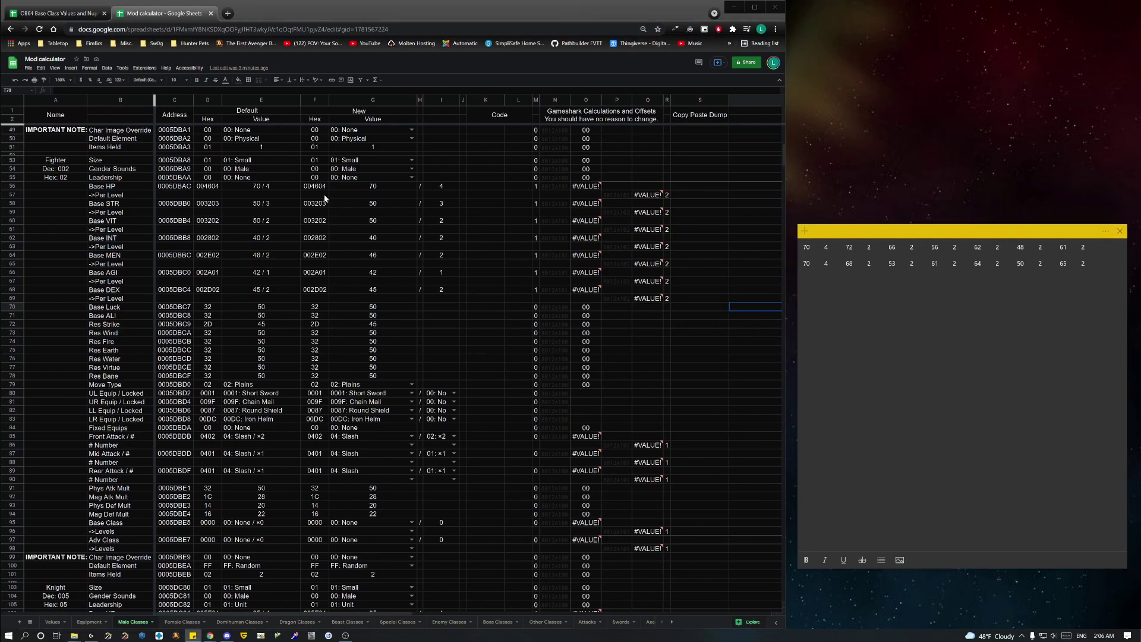
Step: Examine the Default, New, per-level and Copy Paste Dump columns of the Male Classes sheet
left_click(249, 114)
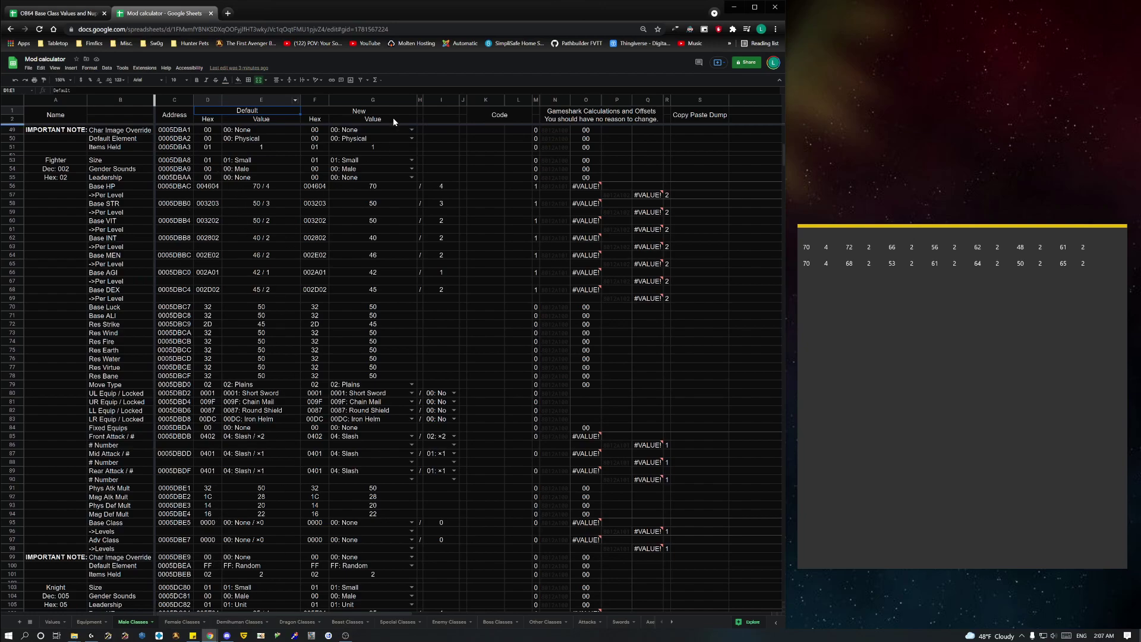
left_click(369, 109)
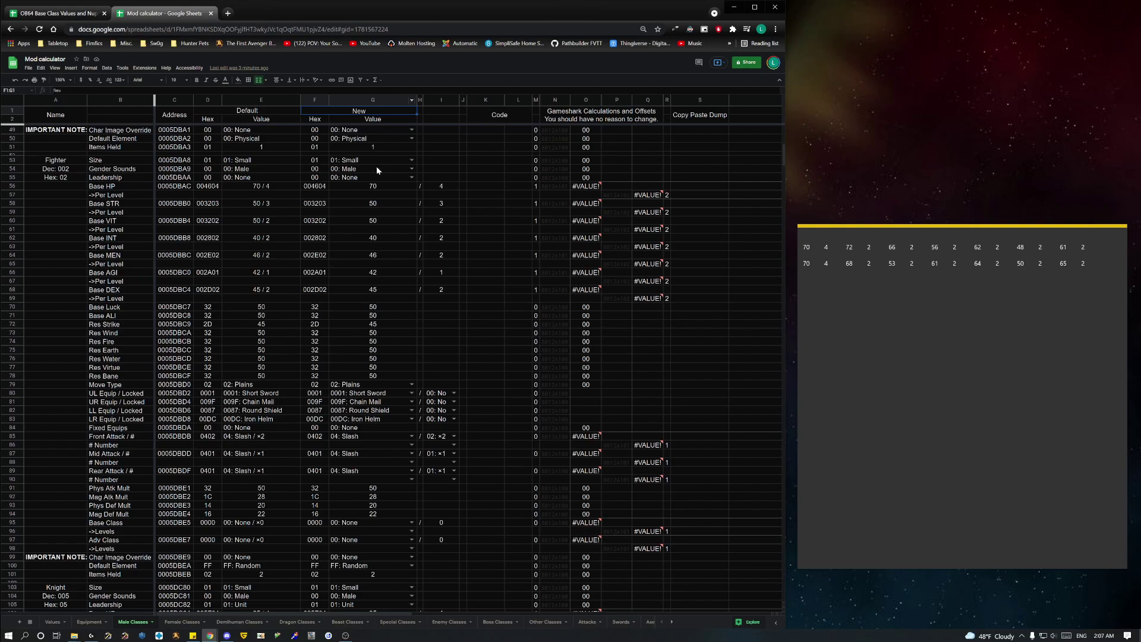
left_click(380, 120)
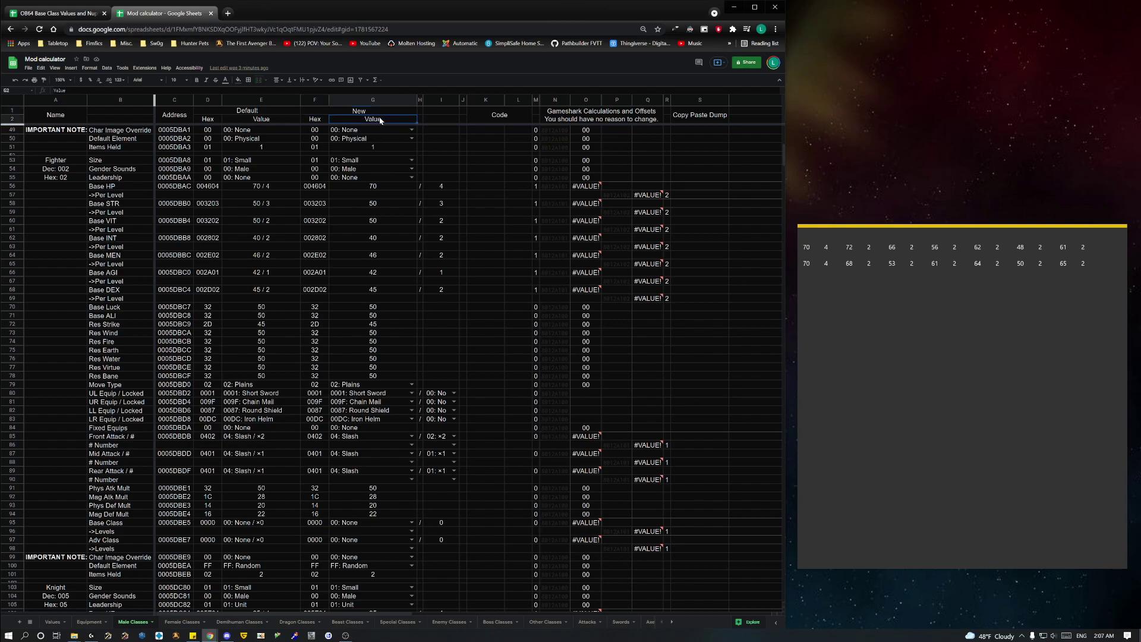
left_click(379, 187)
left_click(441, 99)
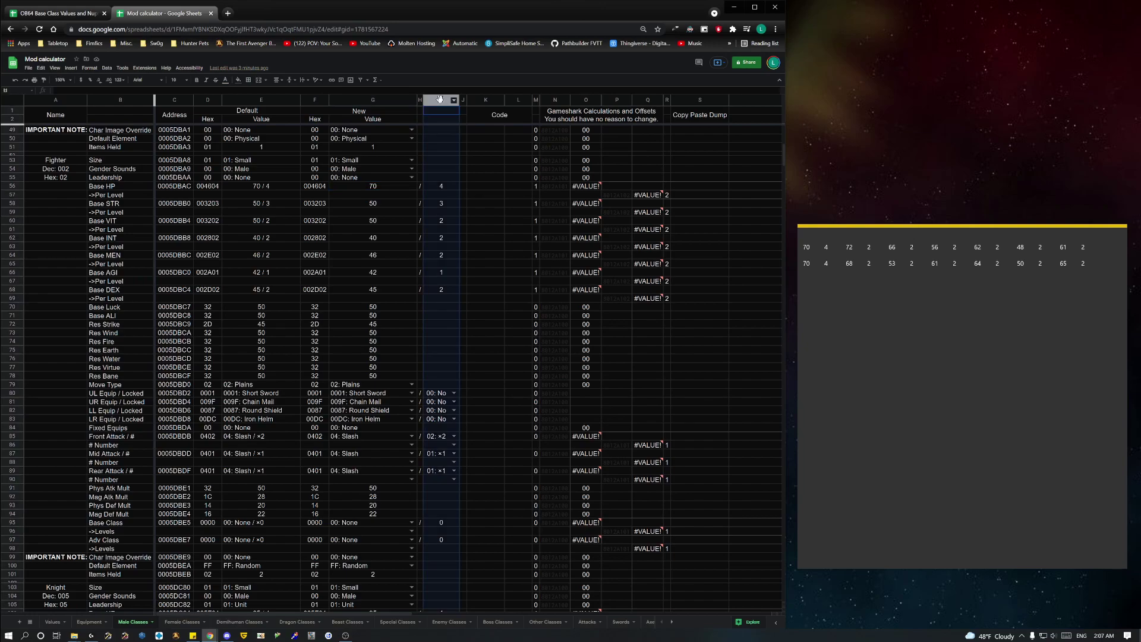
left_click(435, 187)
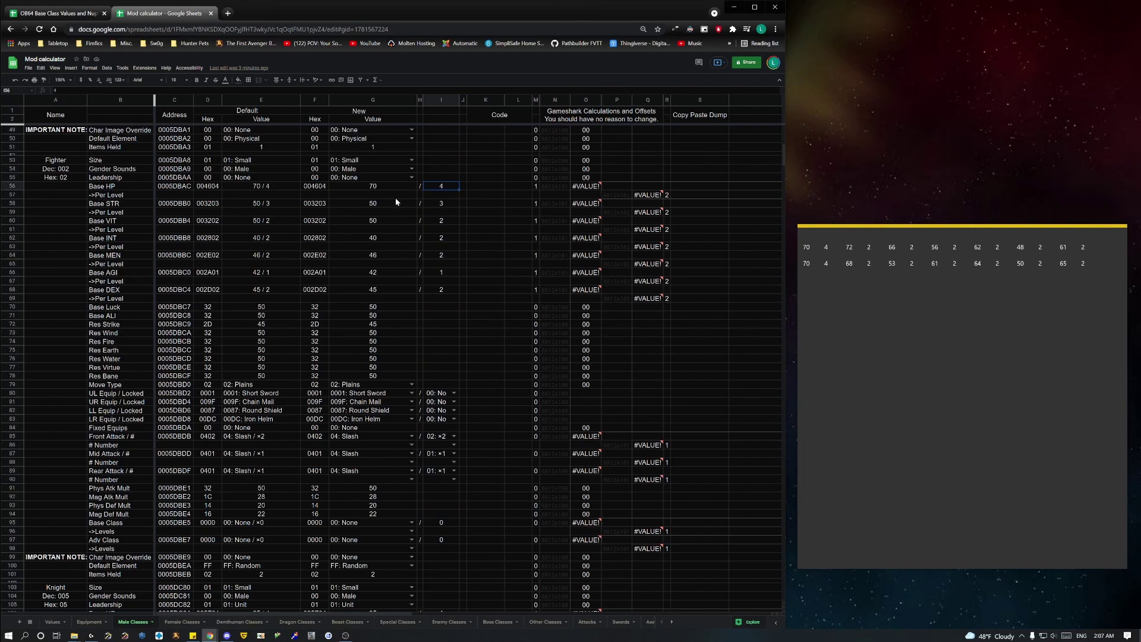
left_click(693, 101)
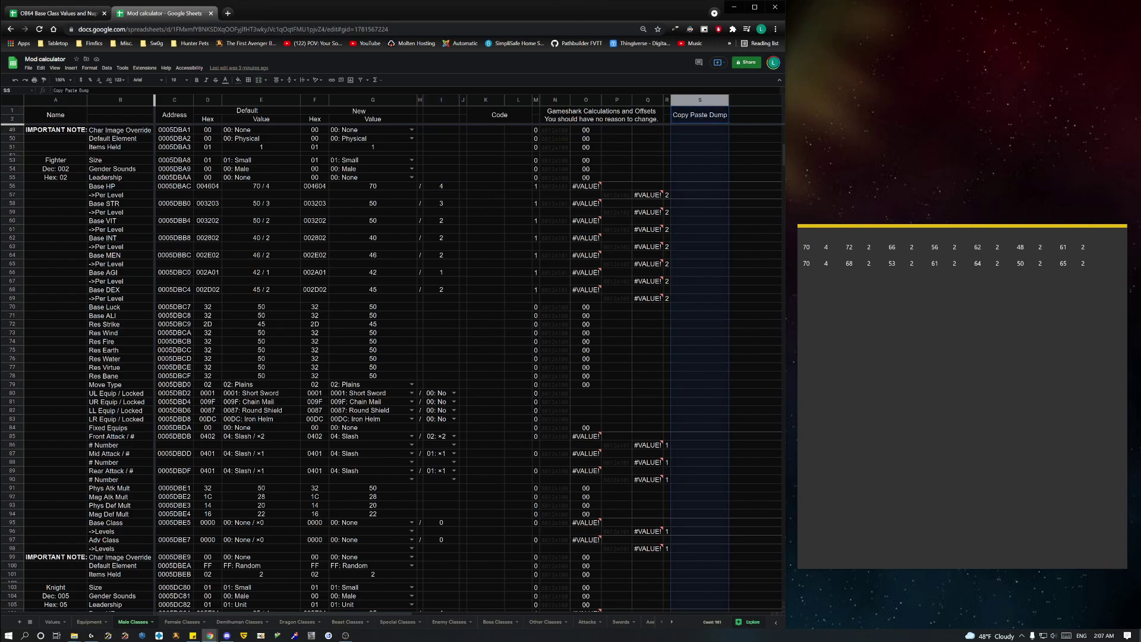
left_click(399, 153)
Step: Compare the Fighter's new base HP and per-level value with the first line of the sticky note
left_click(386, 187)
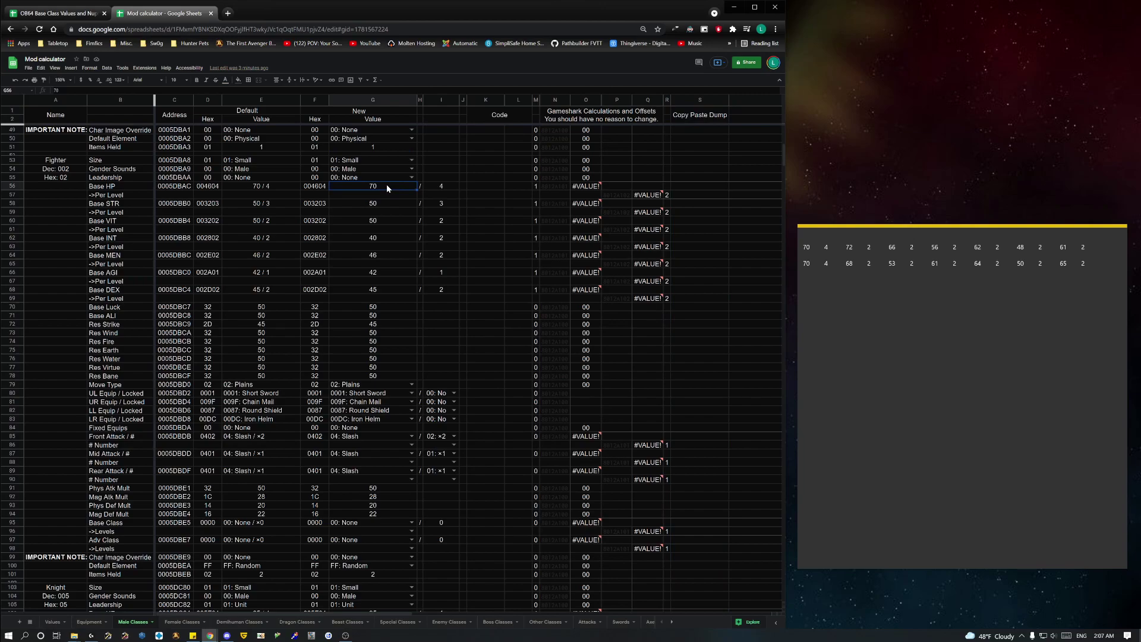
key("Right")
key("Right")
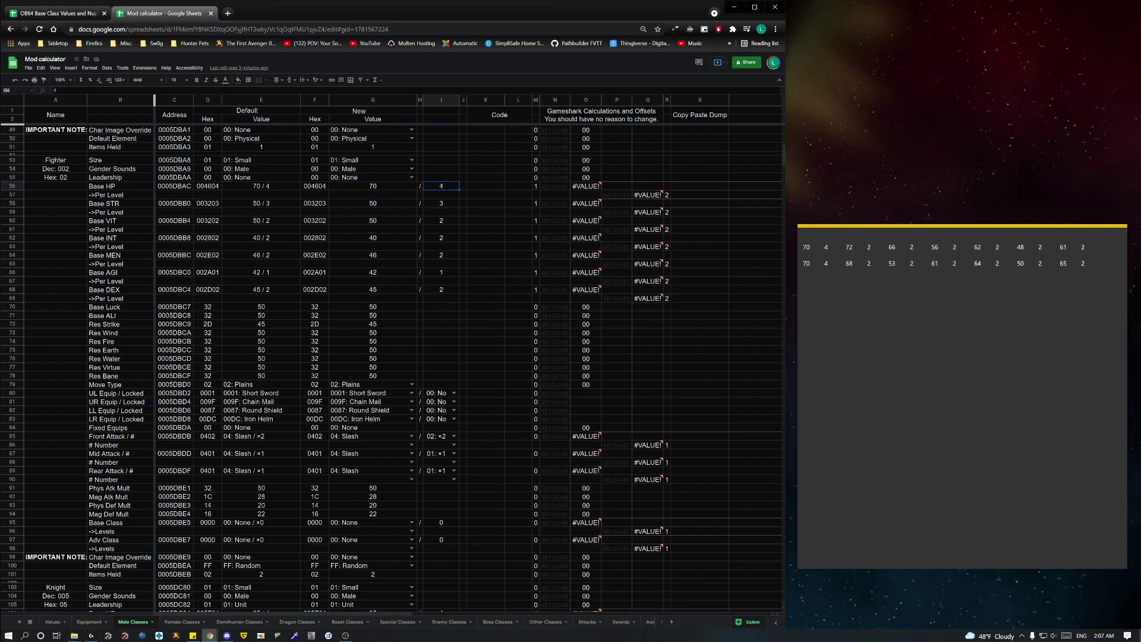
left_click(825, 247)
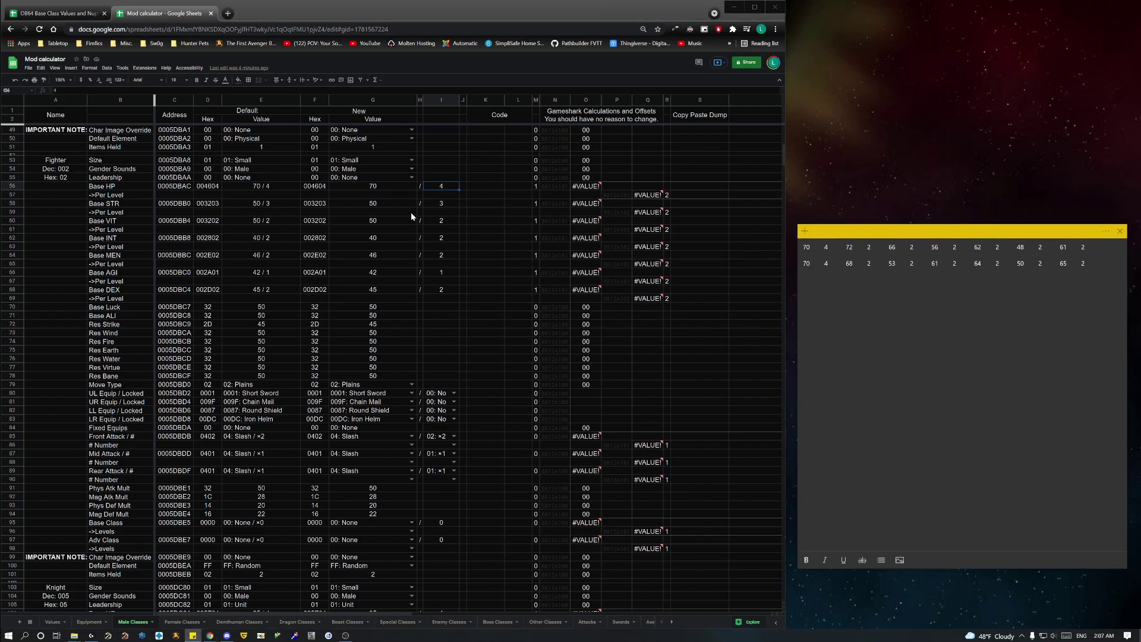
Step: Set the Fighter's new base STR to 72 and its per-level gain to 2
left_click(383, 203)
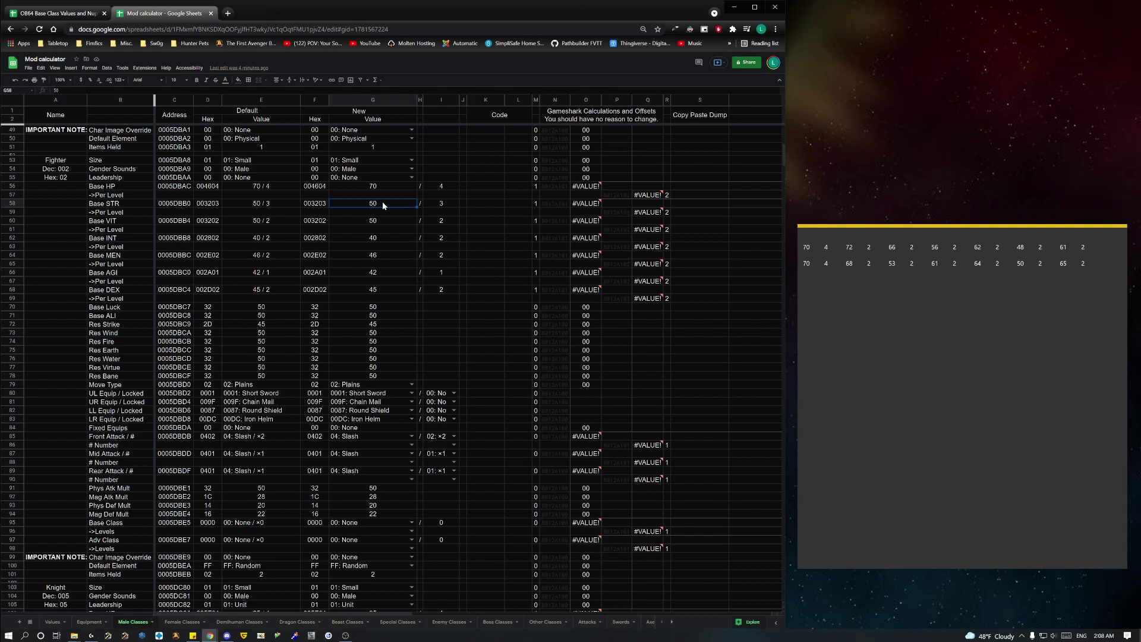
type("72")
key("Tab")
key("Tab")
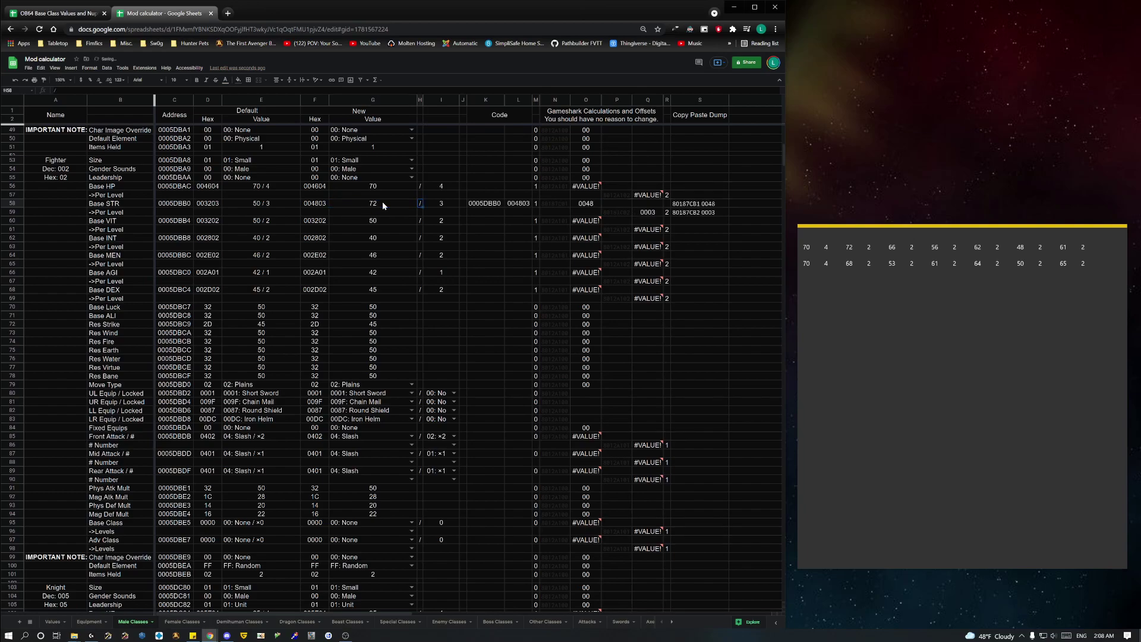
type("2")
Step: Set the per-level gain of the Fighter's base AGI to 2
key("Down")
key("Down")
key("Down")
key("Down")
key("Down")
key("Down")
key("Down")
key("Down")
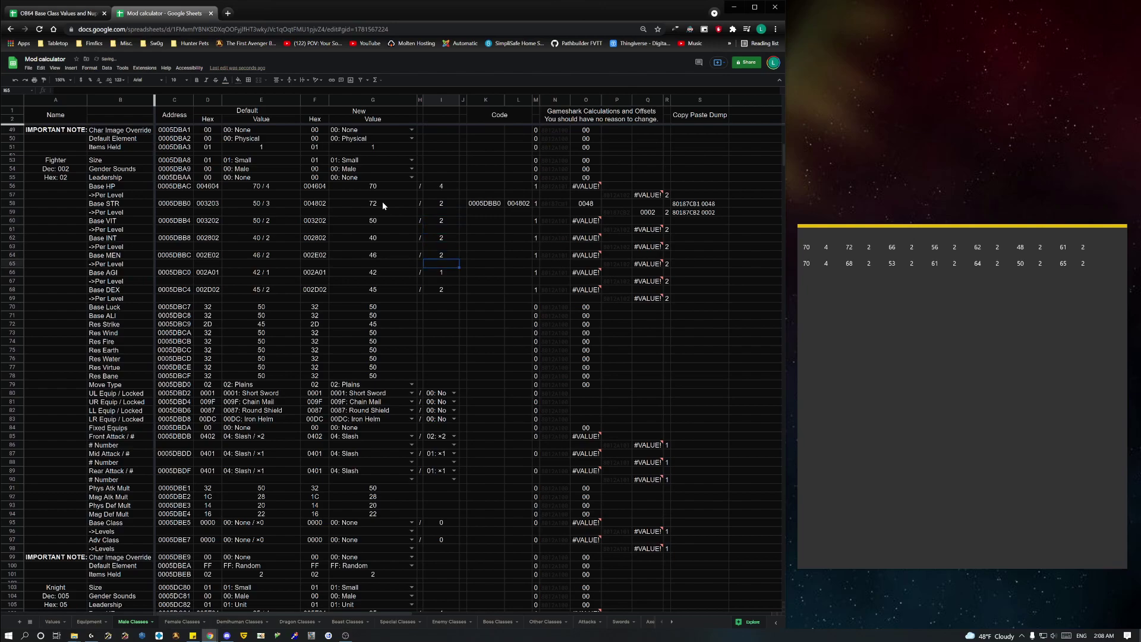
type("2")
Step: Set the Fighter's new base VIT to 66
key("Left")
key("Left")
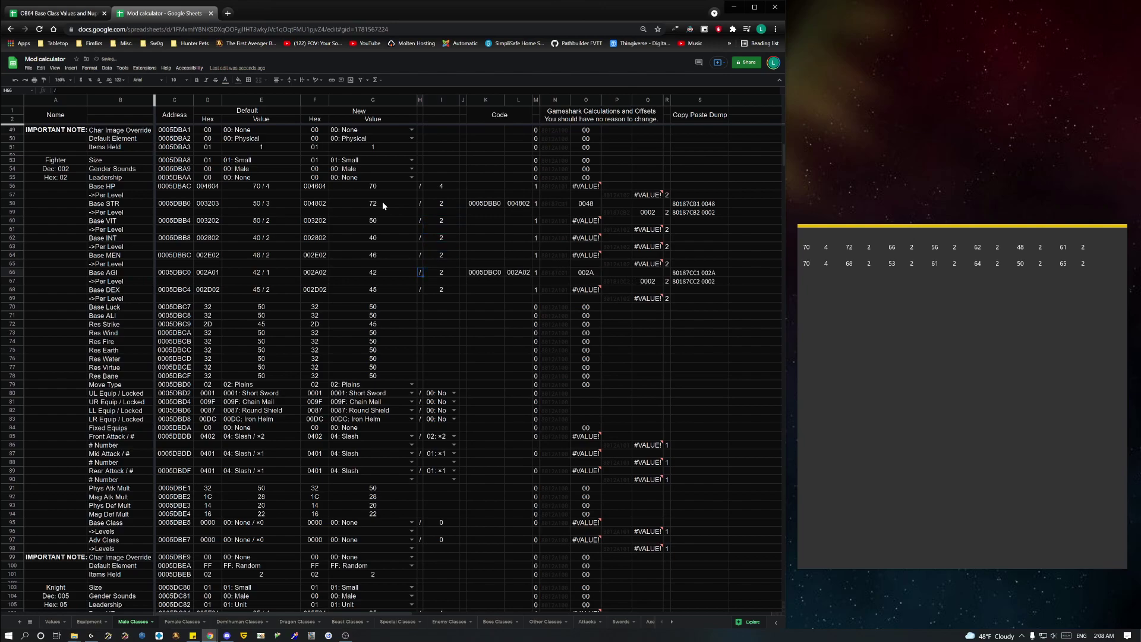
key("Up")
key("Up")
key("Up")
key("Up")
key("Up")
key("Up")
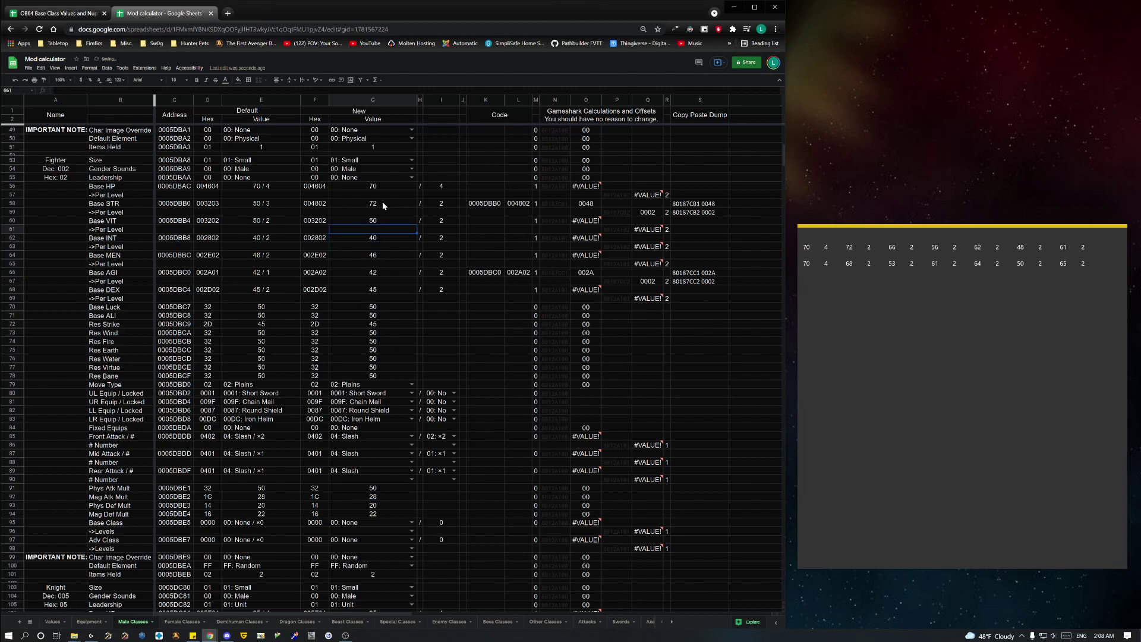
type("66")
key("Return")
key("Down")
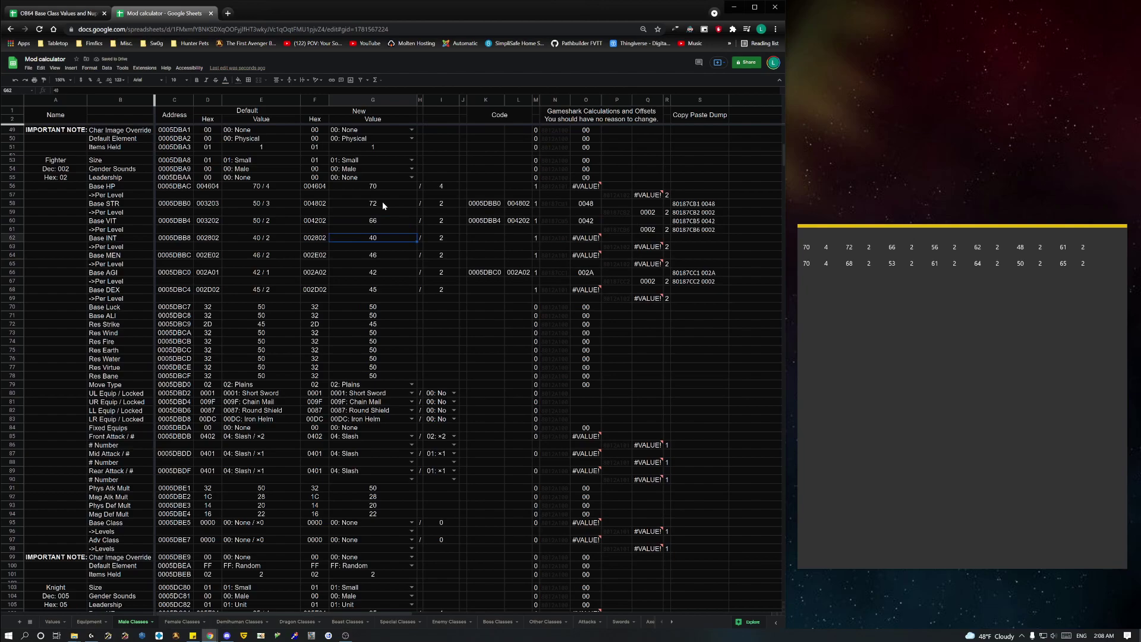
Step: Set the Fighter's new base INT to 56 and base MEN to 68
type("45")
type("56")
key("Return")
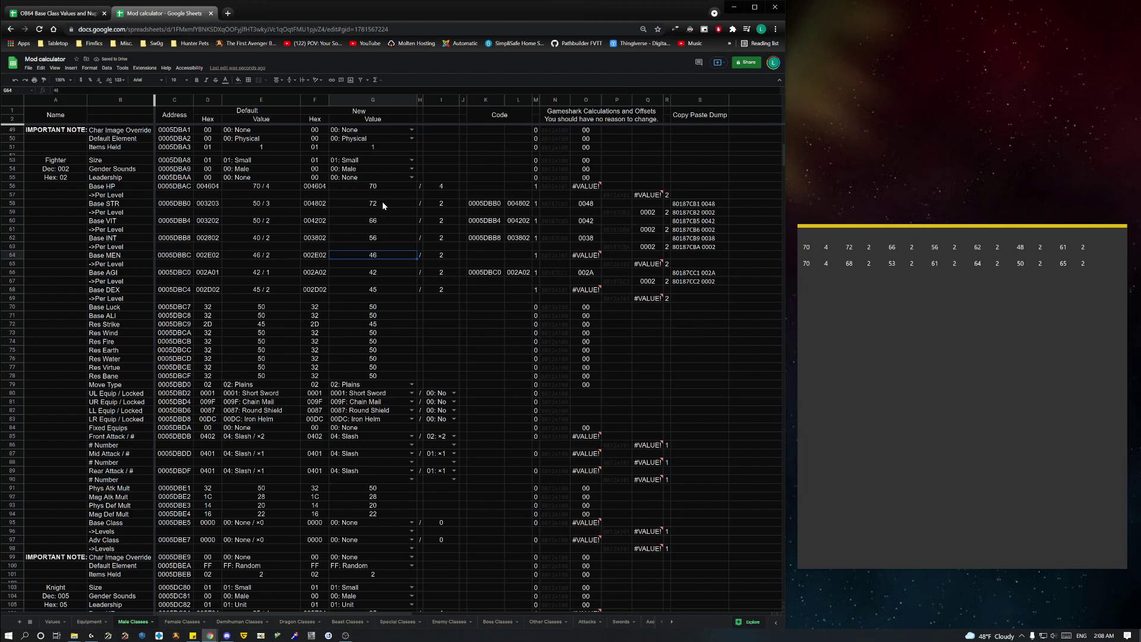
type("68")
key("Return")
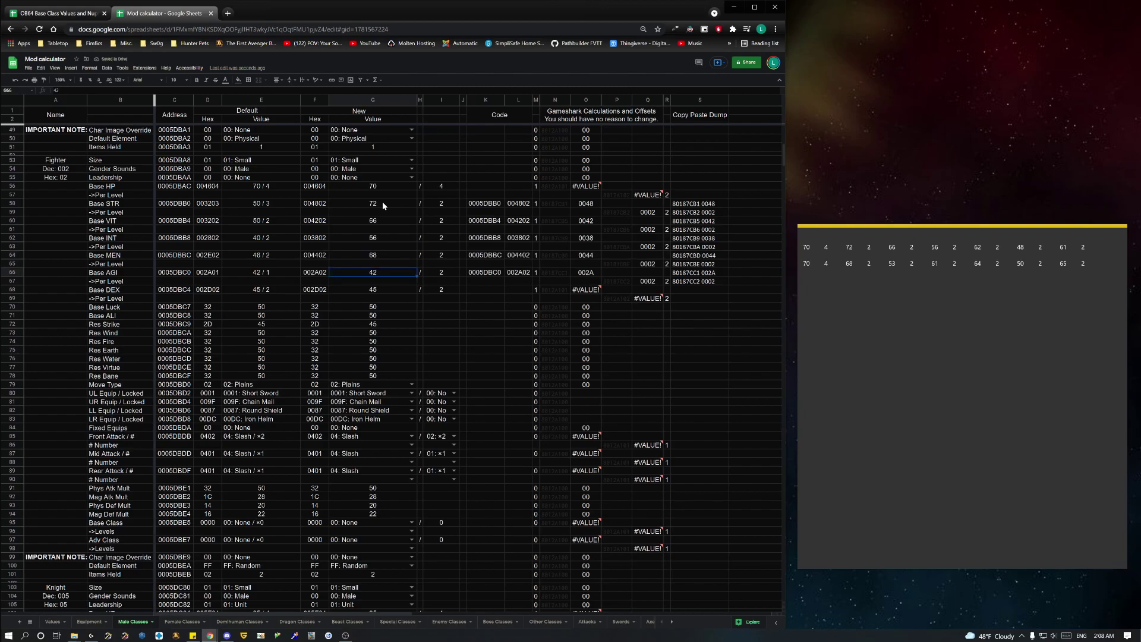
Step: Set the Fighter's new base AGI to 48 and base DEX to 61
type("48")
key("Return")
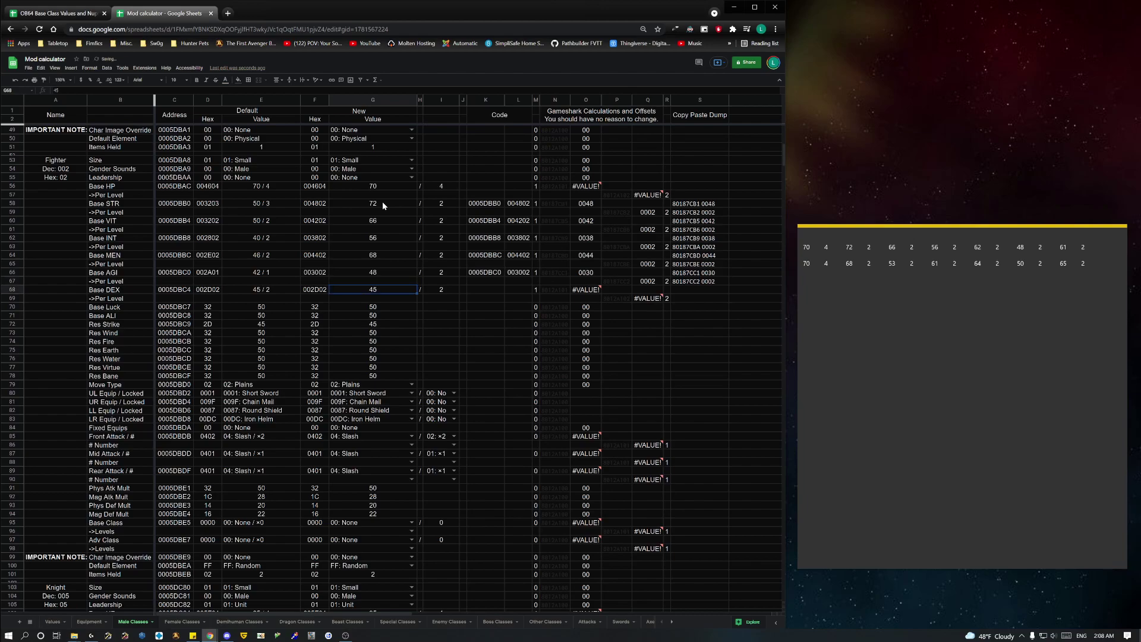
type("61")
key("Return")
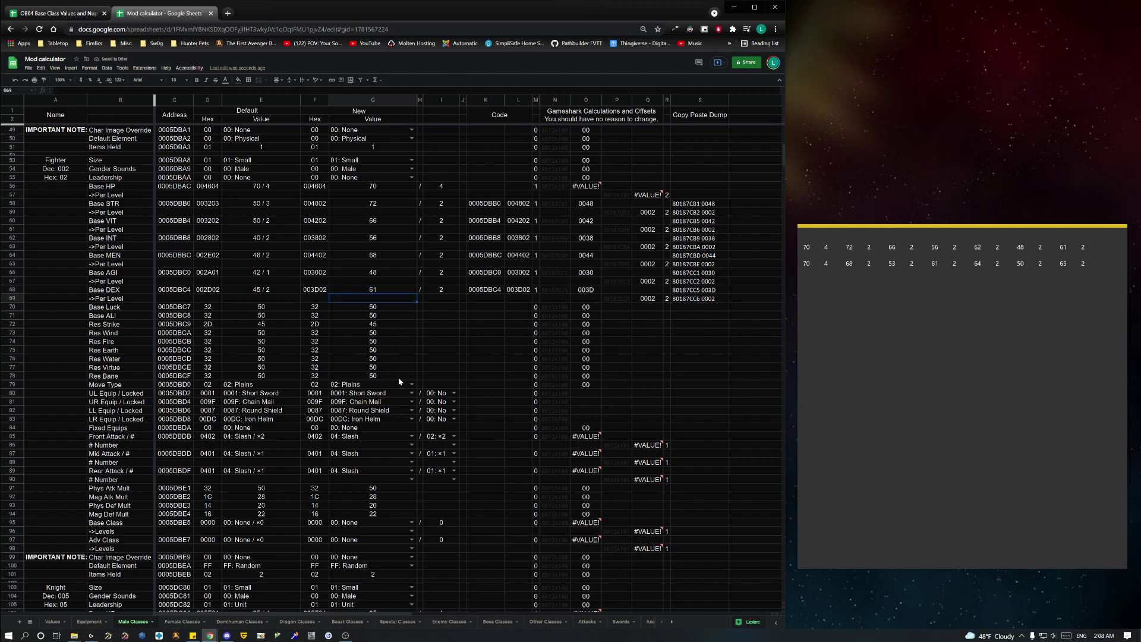
Step: Change the Fighter's new UL equipment to 0003: Falchion and the number of front attacks to 03: ×3
left_click(410, 393)
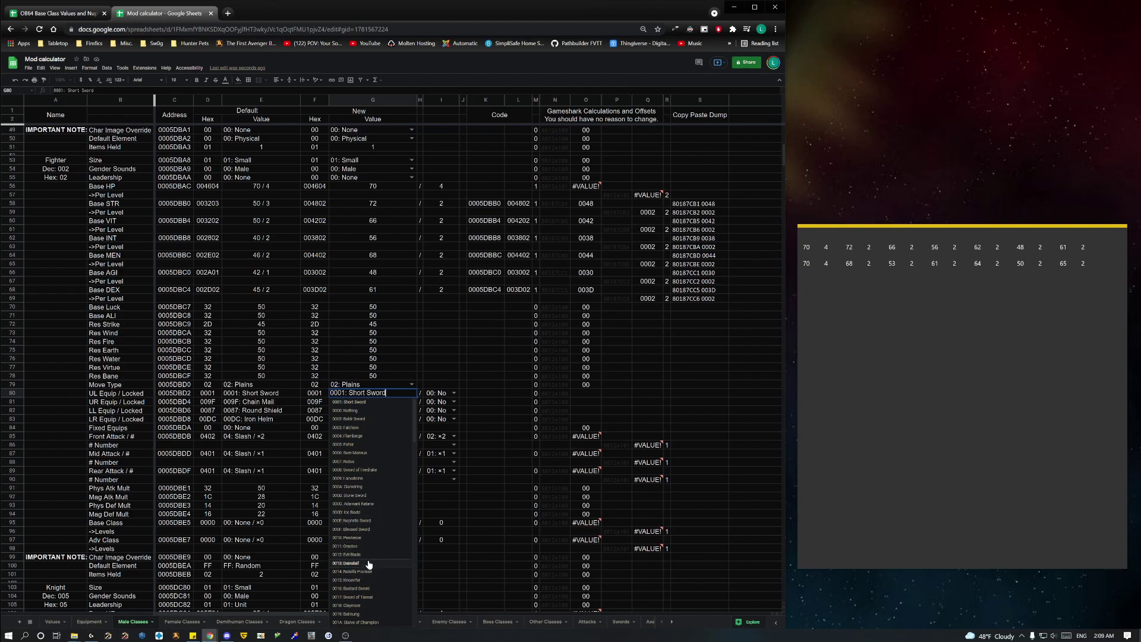
left_click(363, 429)
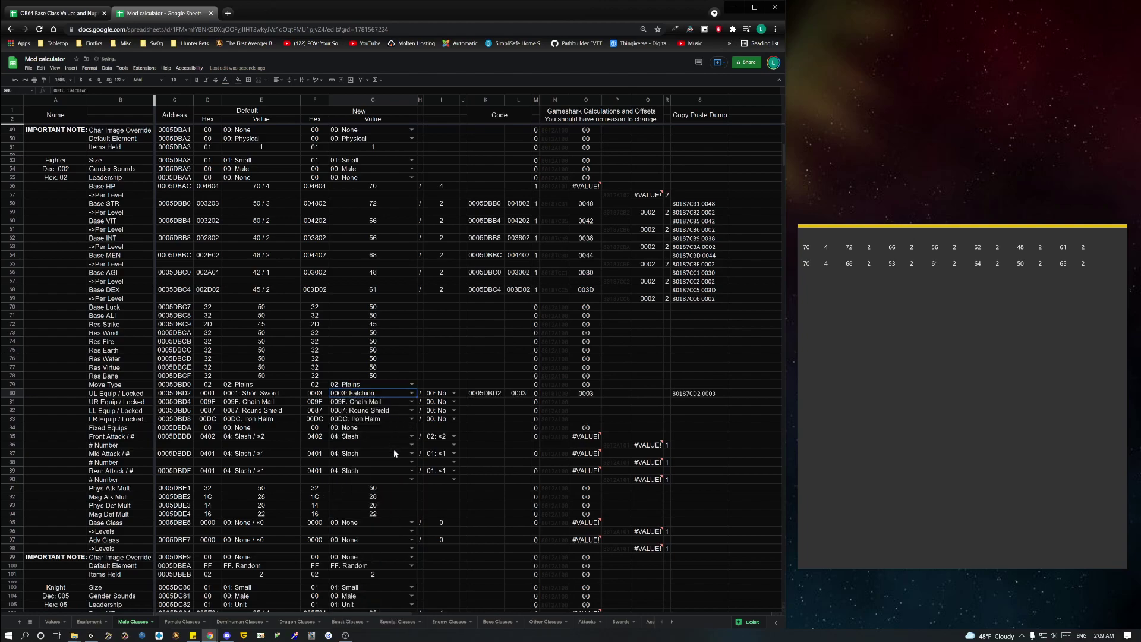
left_click(453, 438)
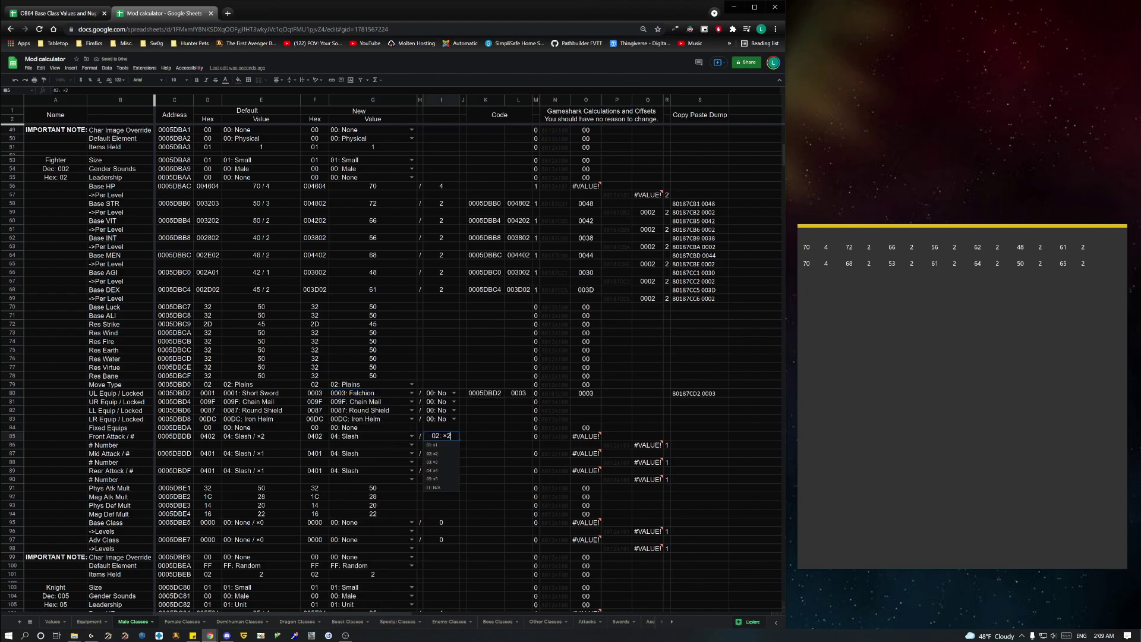
left_click(439, 465)
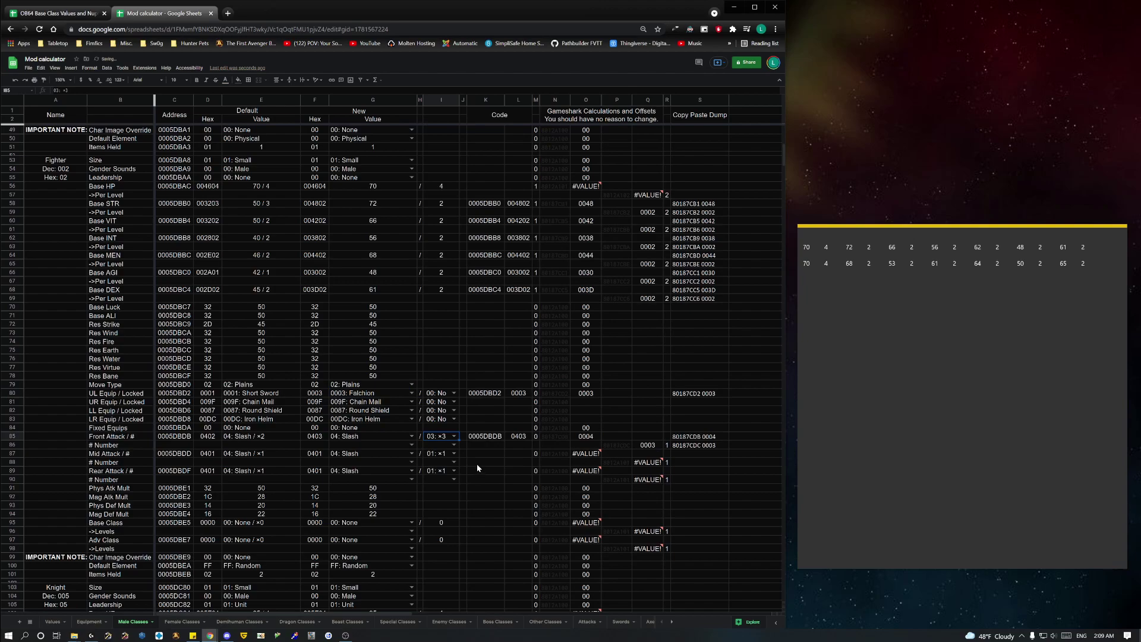
scroll(451, 470, "down", 2)
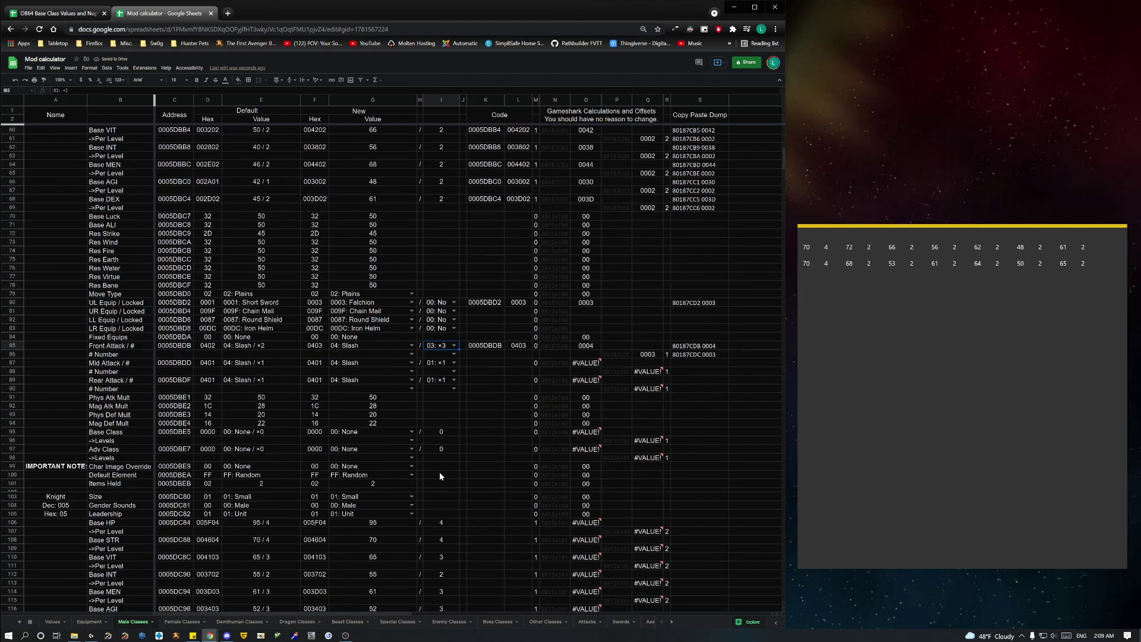
scroll(363, 370, "up", 2)
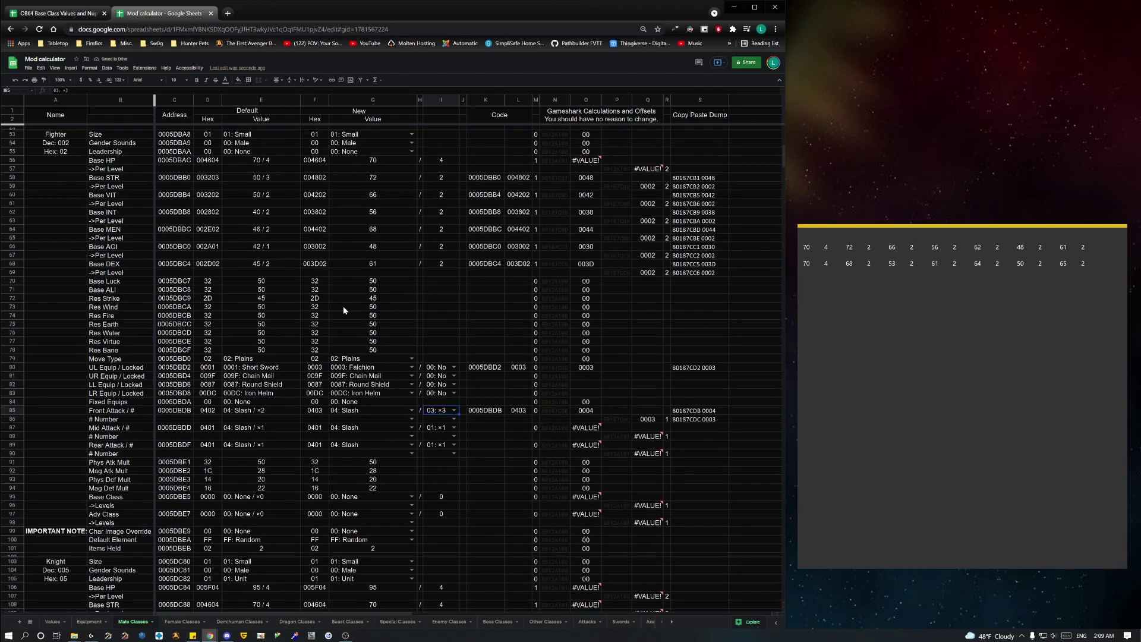
left_click(475, 454)
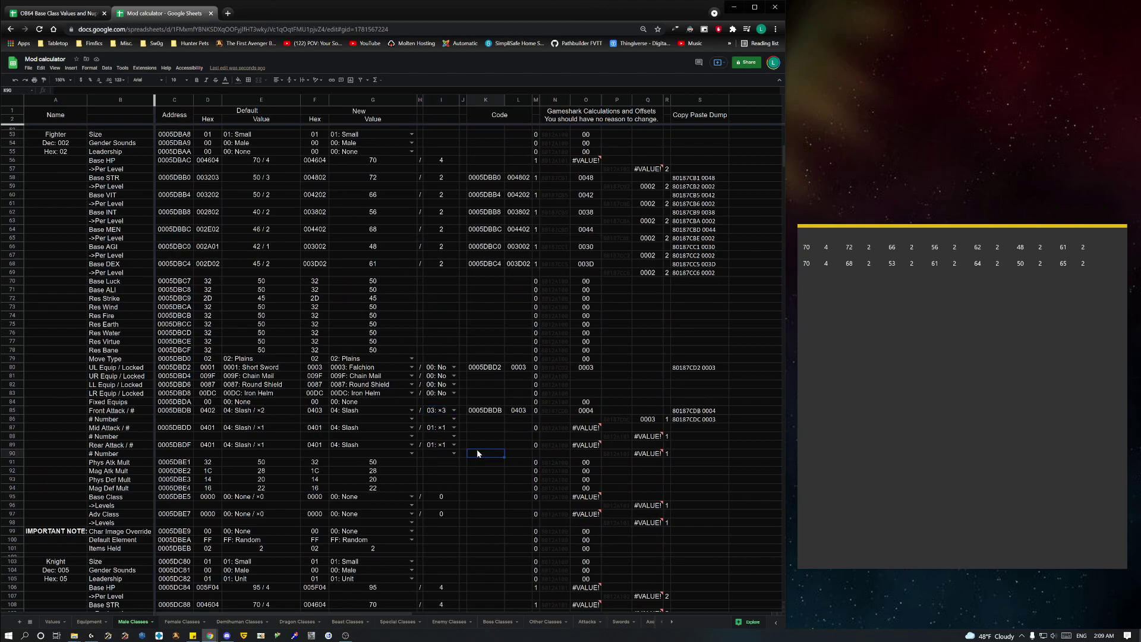
Step: On the Female Classes sheet, set the Amazon's new base HP to 70 with 4 per level
left_click(184, 622)
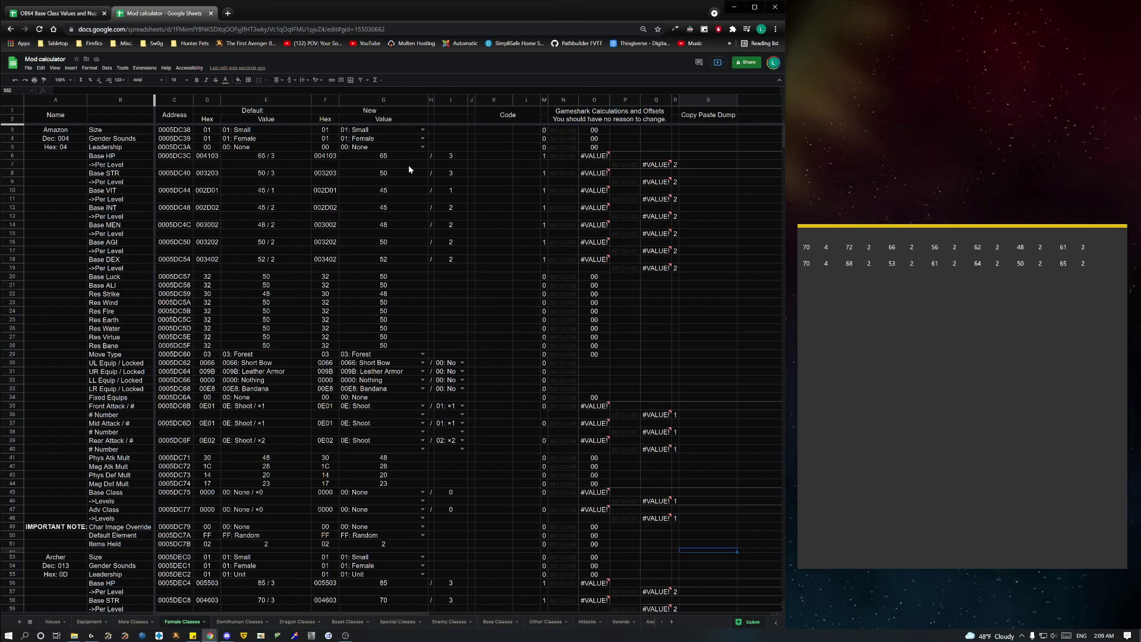
left_click(395, 158)
type("70")
key("Tab")
key("Tab")
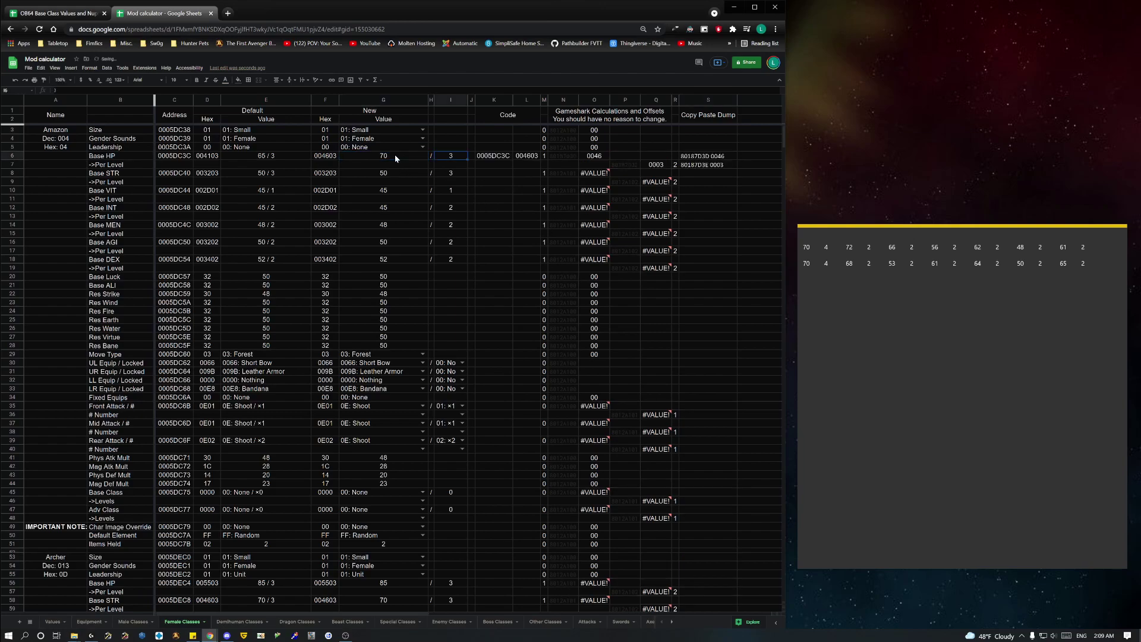
type("4")
key("Return")
Step: Set the Amazon's new per-level gains for STR and VIT to 2 each
type("2")
key("Return")
type("2")
key("Return")
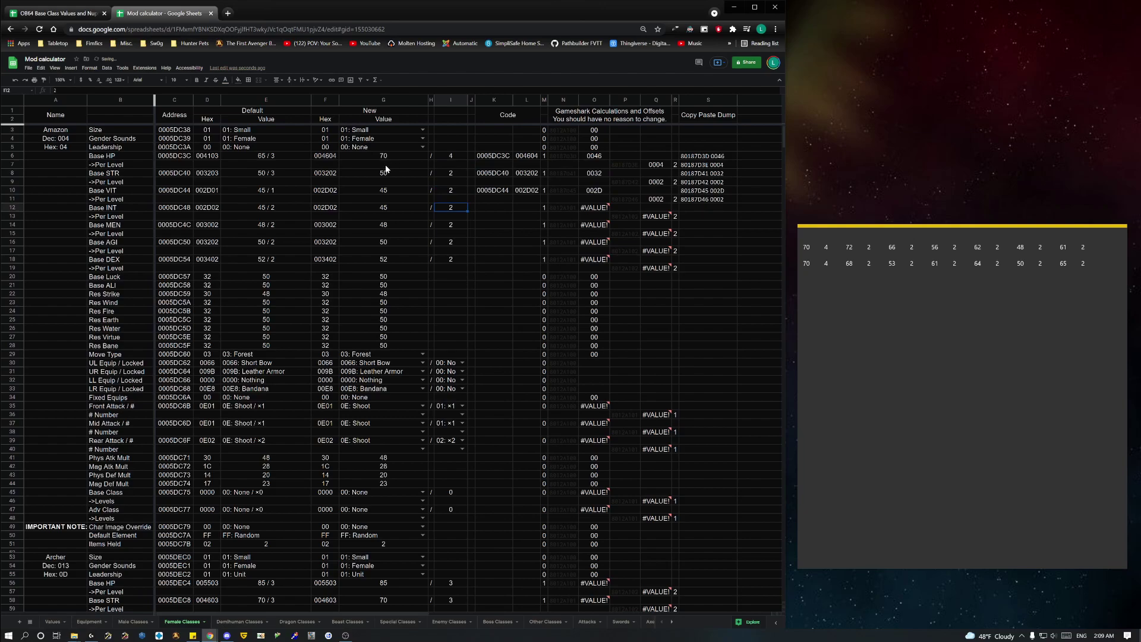
Step: Set the Amazon's new base STR to 68 and base VIT to 53
left_click(391, 173)
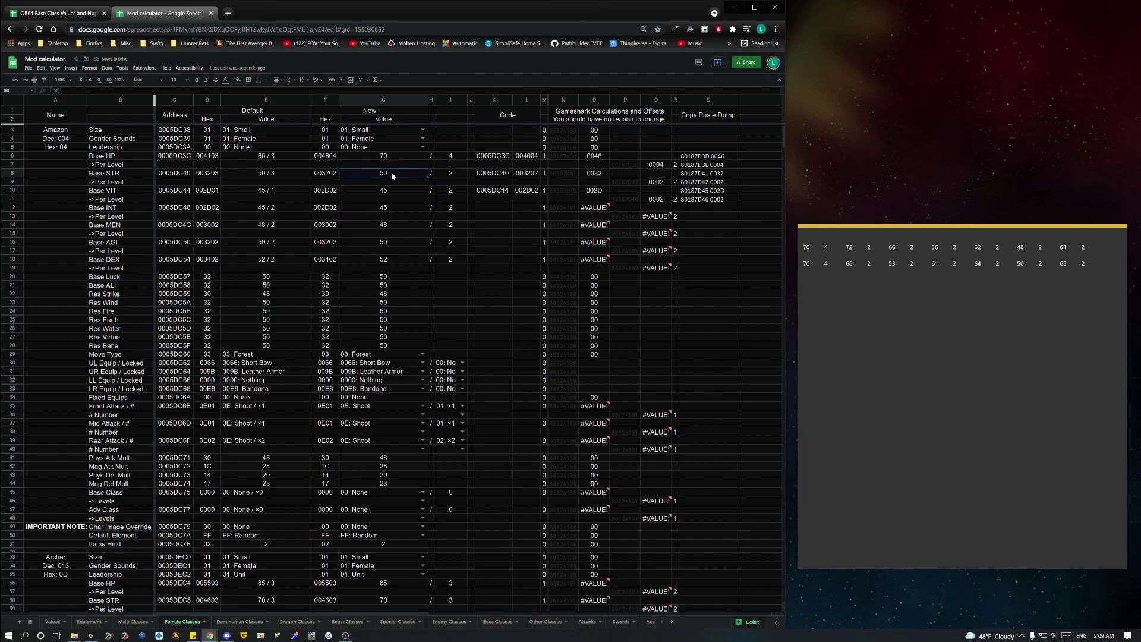
type("68")
key("Return")
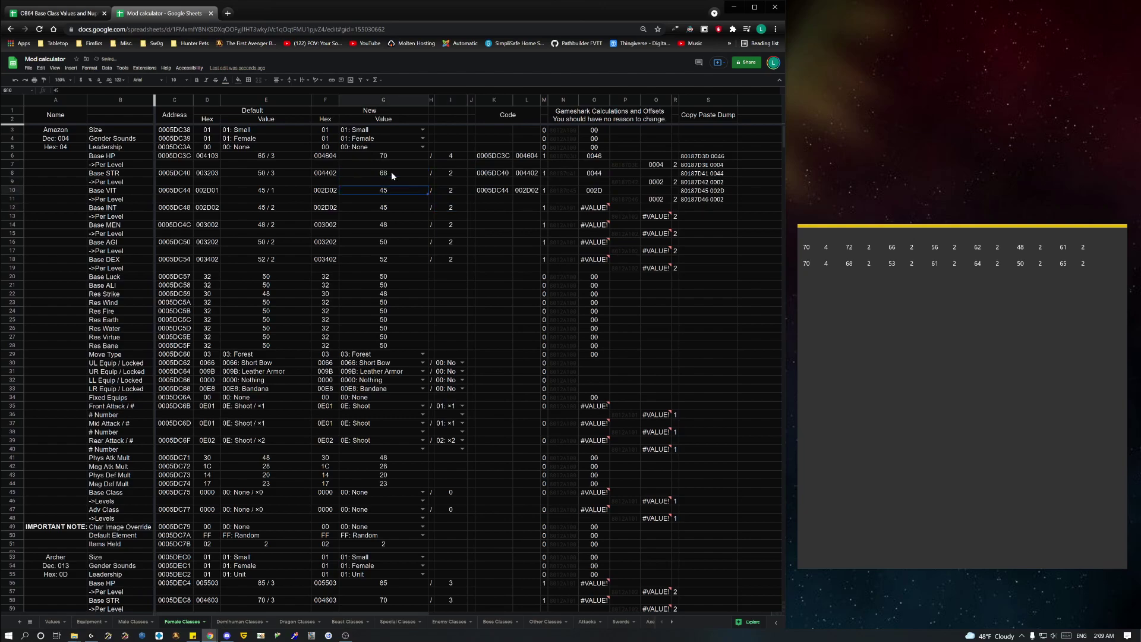
type("53")
key("Return")
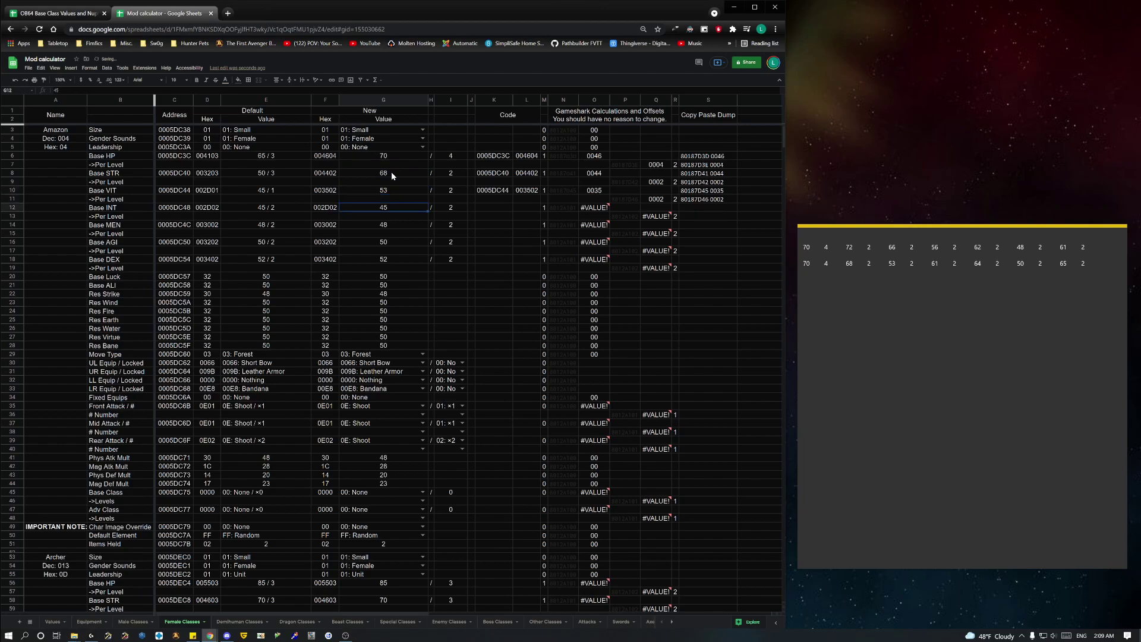
Step: Set the Amazon's new base INT to 61 and base MEN to 64
type("61")
key("Return")
type("64")
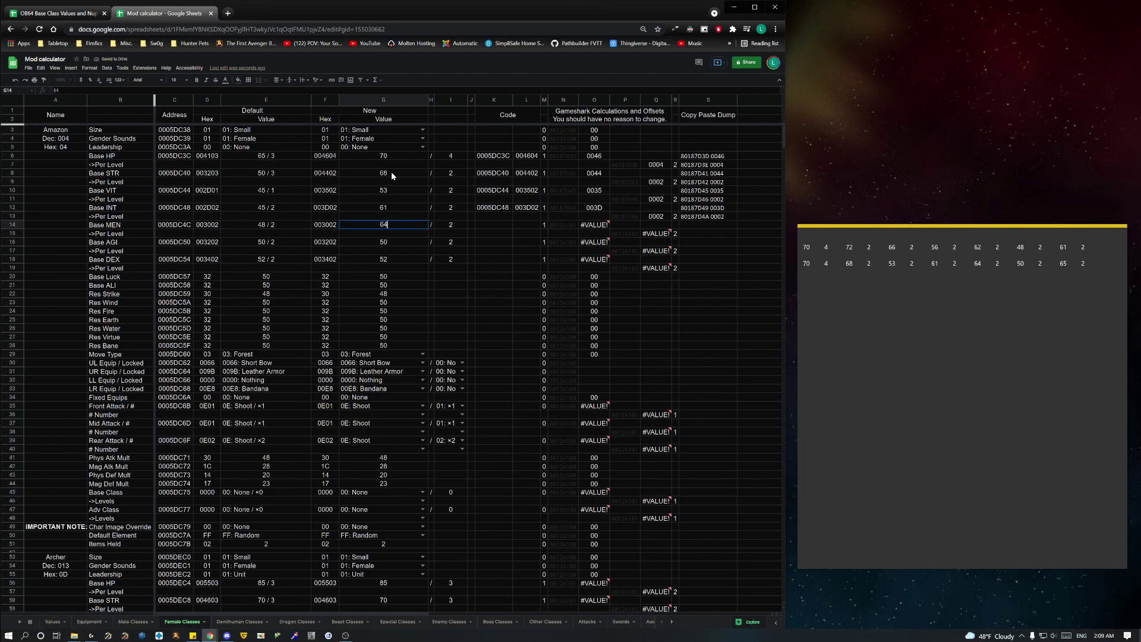
key("Return")
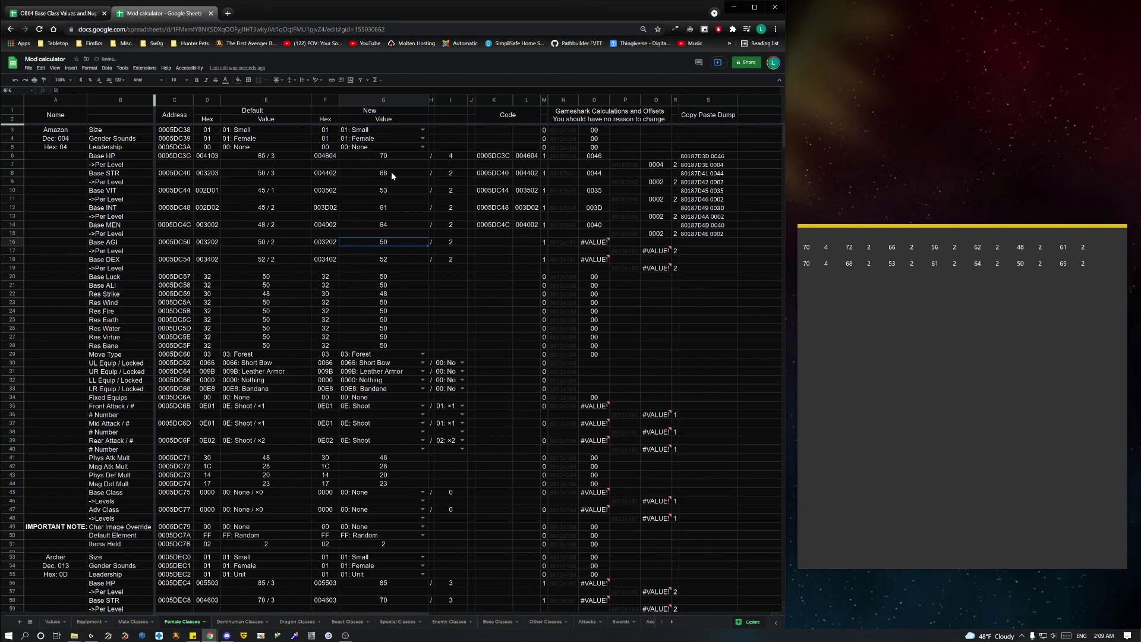
Step: Leave the Amazon's base AGI as it is and set her new base DEX to 65
key("Down")
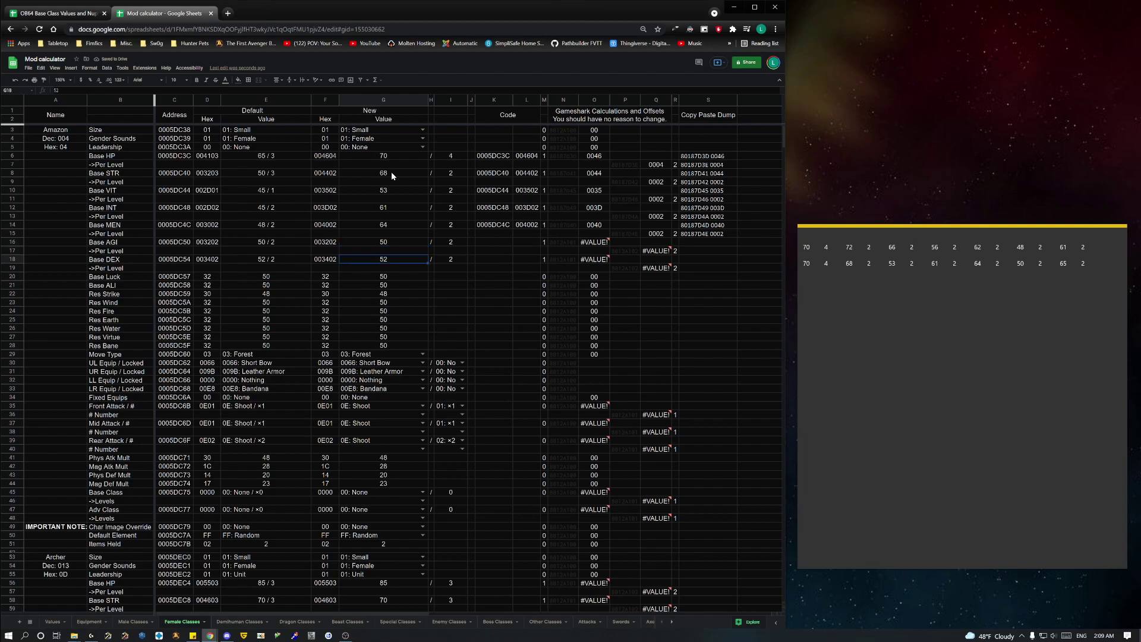
type("65")
key("Tab")
key("Tab")
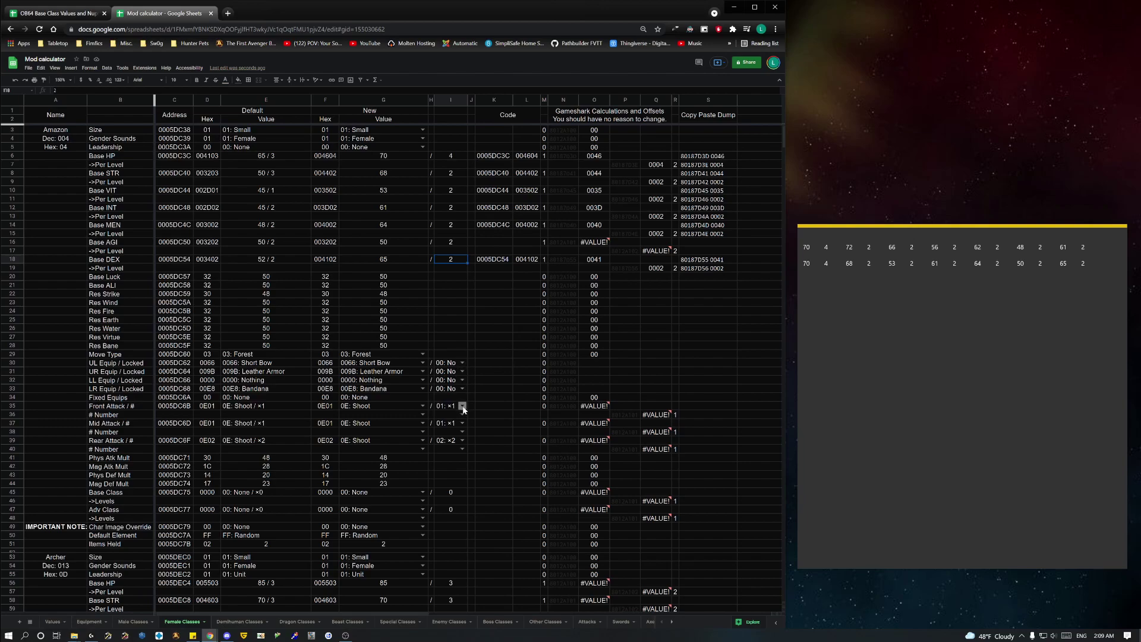
Step: Change the Amazon's new front and mid attacks to 01: Thrust
left_click(421, 406)
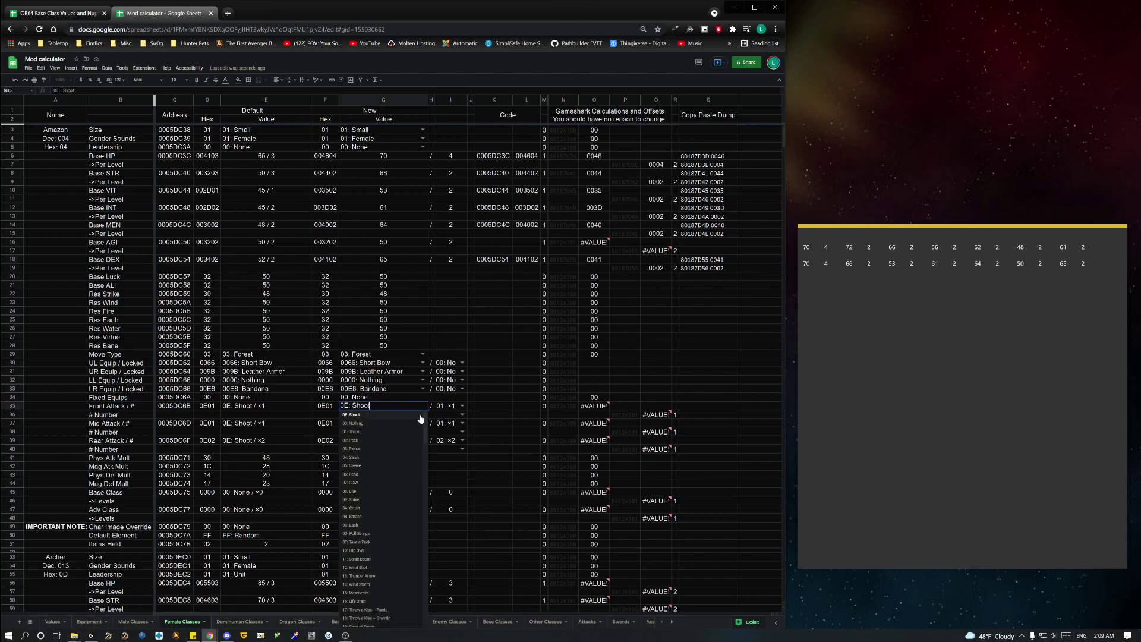
left_click(423, 432)
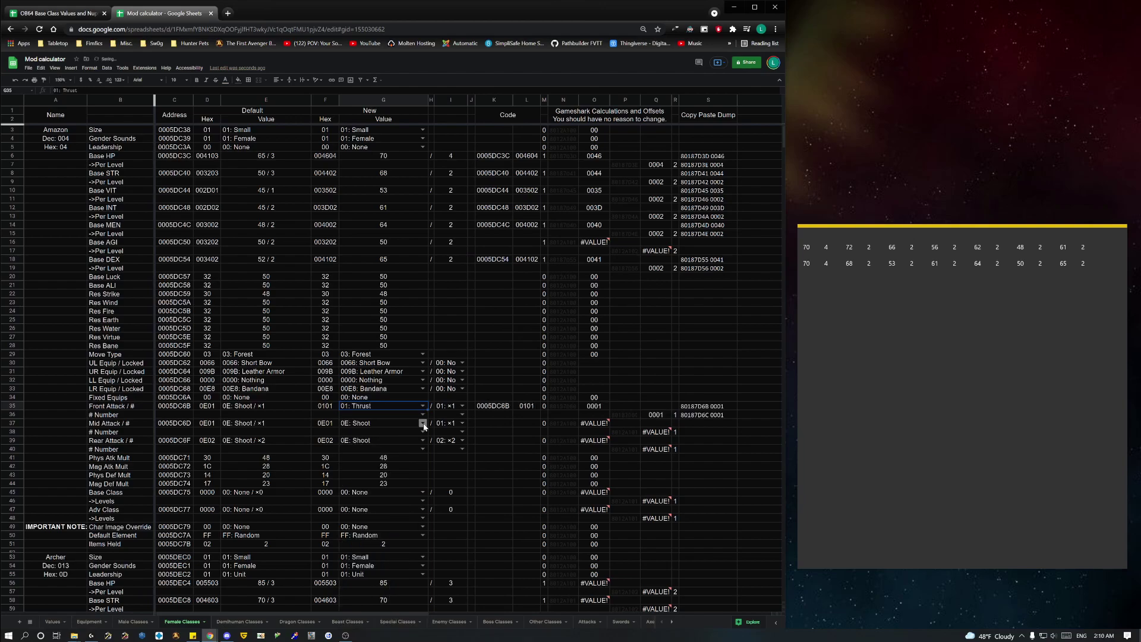
left_click(423, 423)
left_click(374, 449)
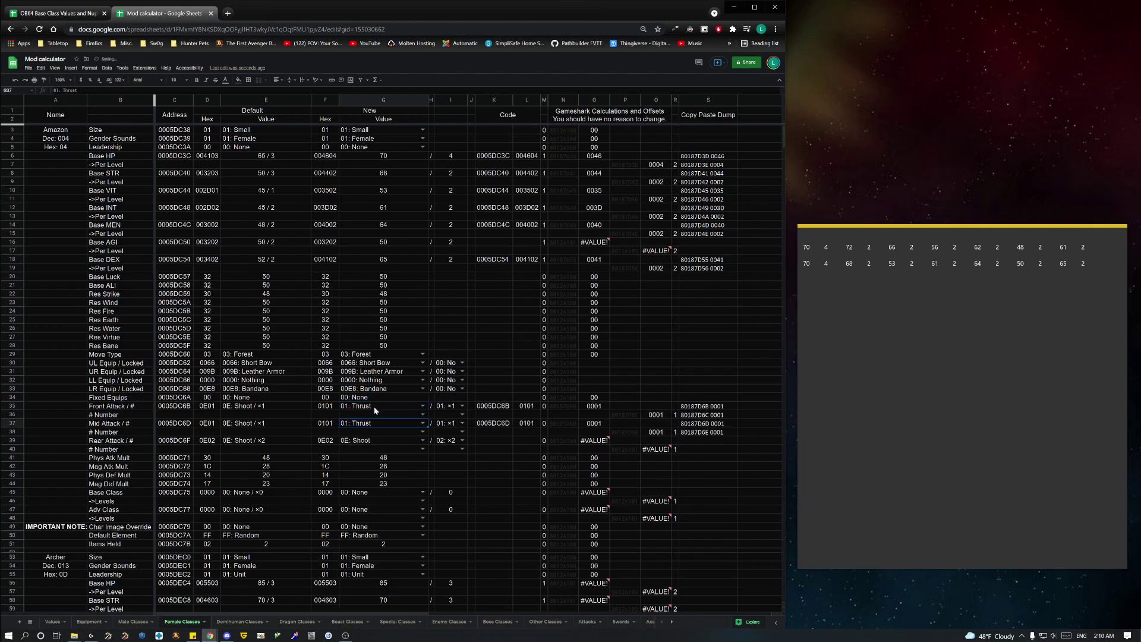
Step: Set the number of the Amazon's front and mid attacks to 02: ×2
left_click(462, 406)
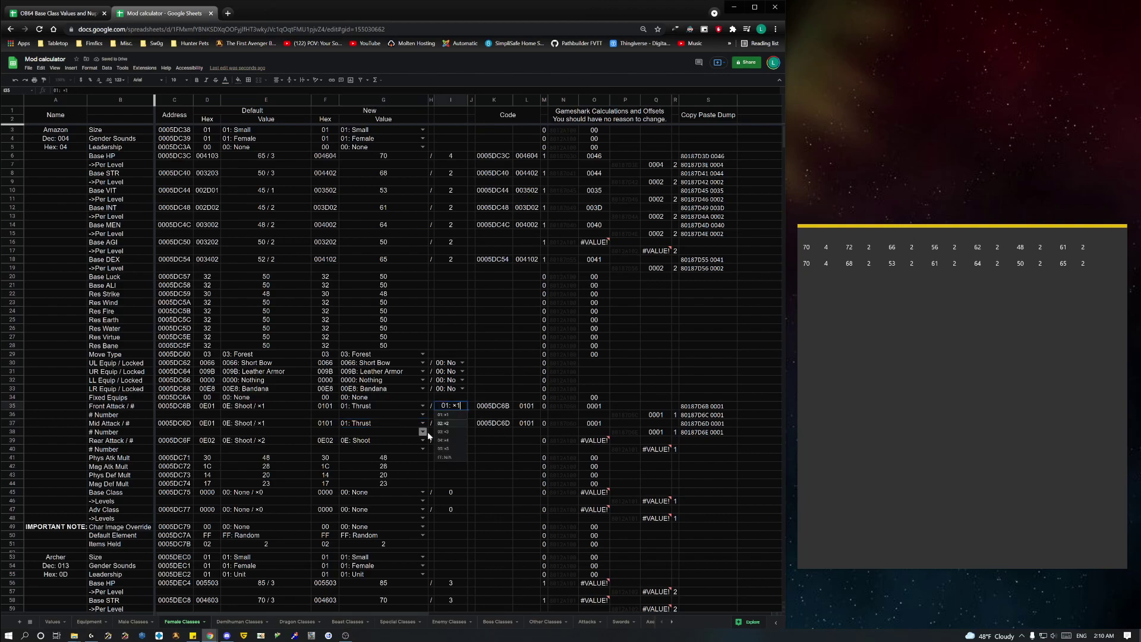
left_click(444, 424)
left_click(462, 423)
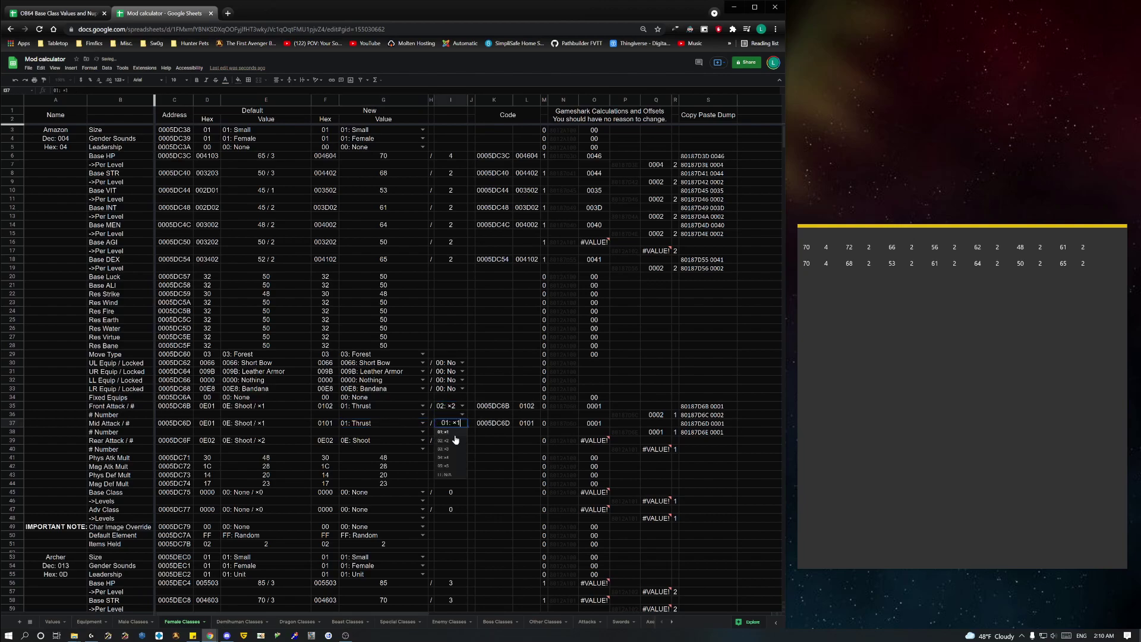
left_click(453, 441)
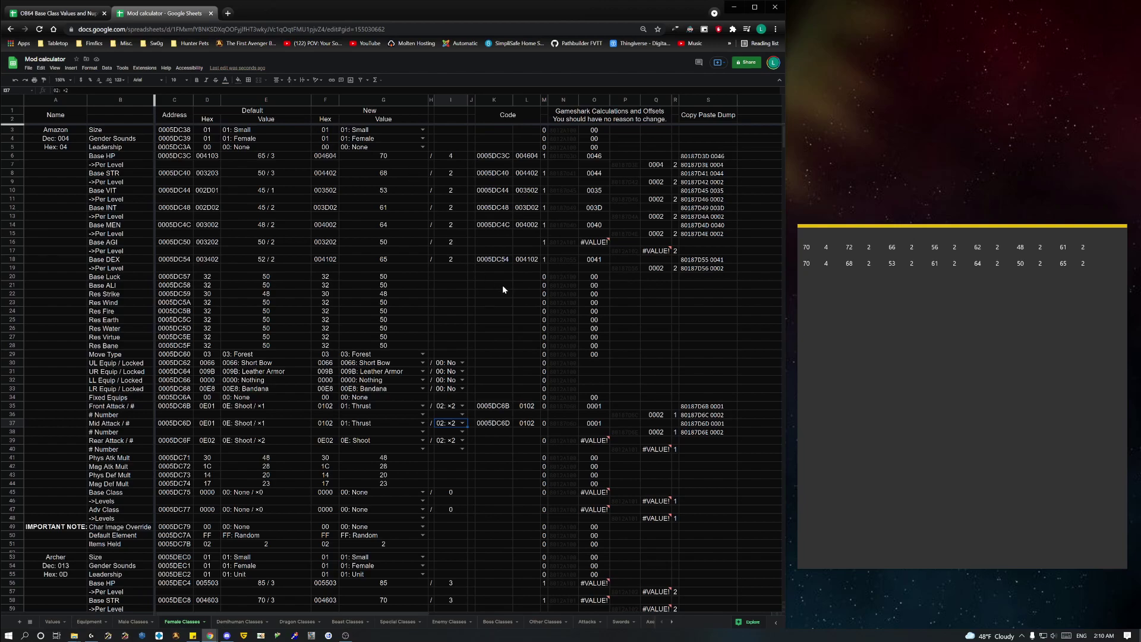
left_click(489, 276)
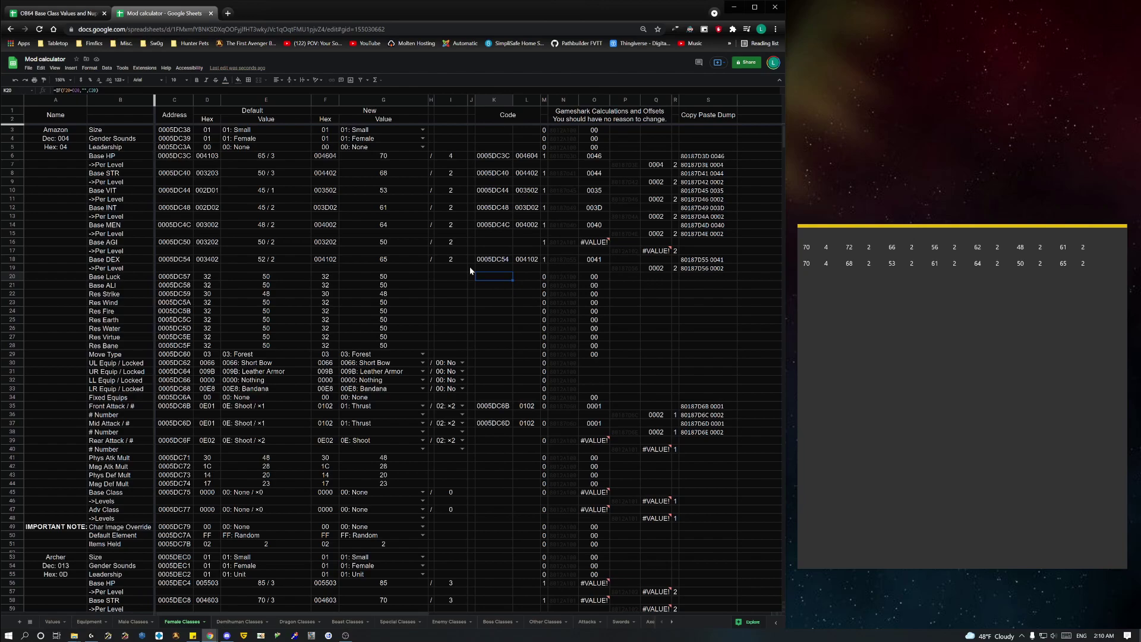
Step: On the Male Classes sheet, examine how the Fighter's new STR and UL equipment values feed the Code columns
left_click(132, 622)
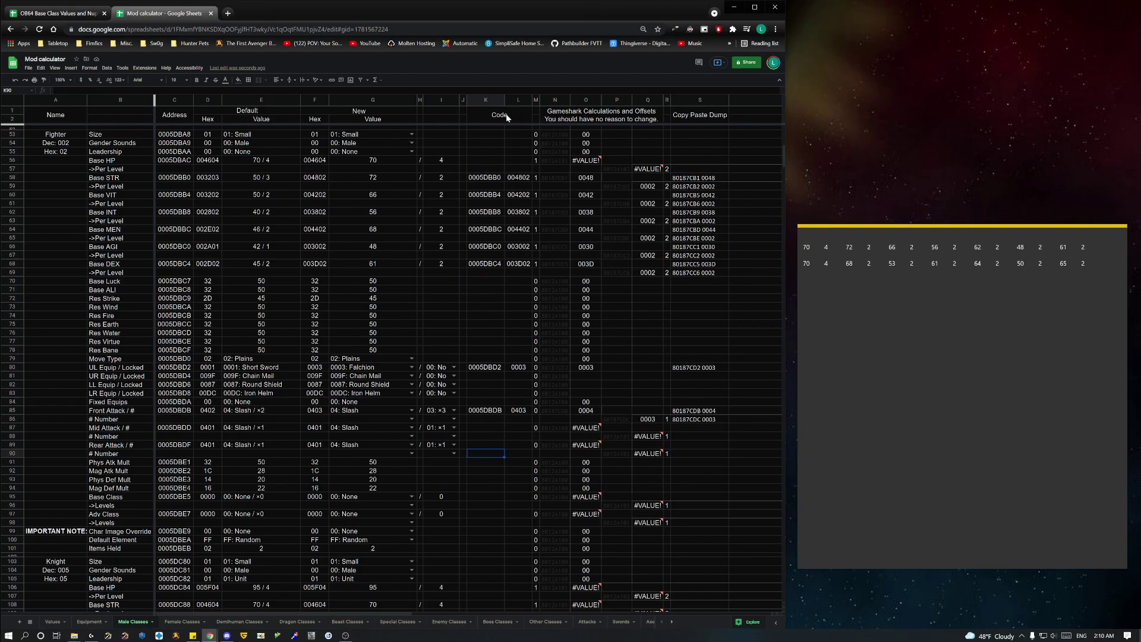
left_click(487, 117)
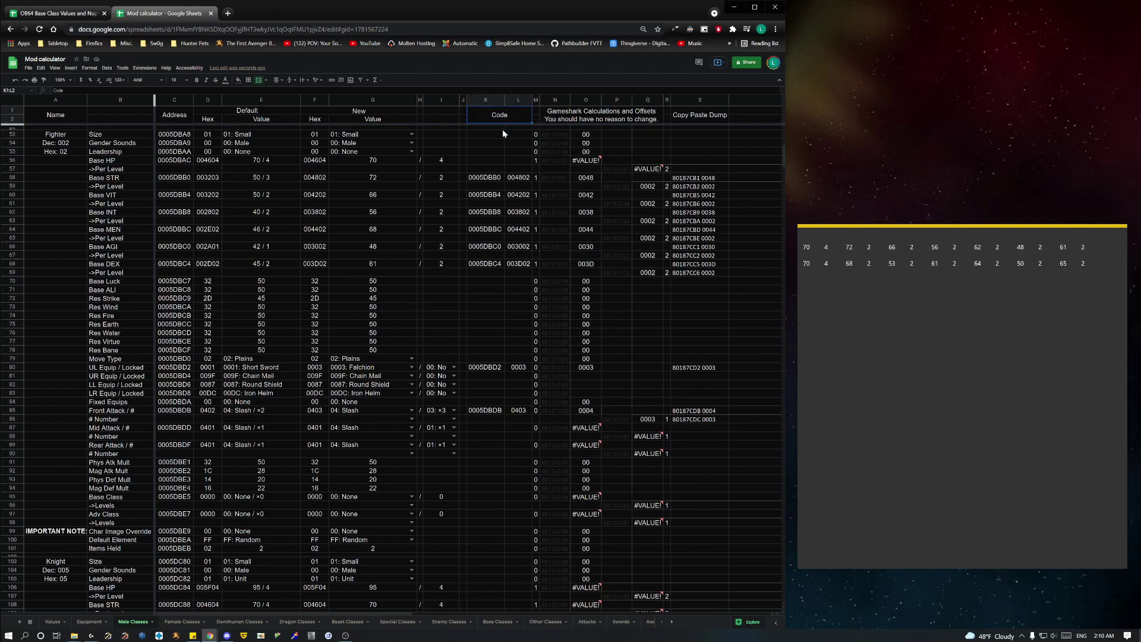
left_click(484, 179)
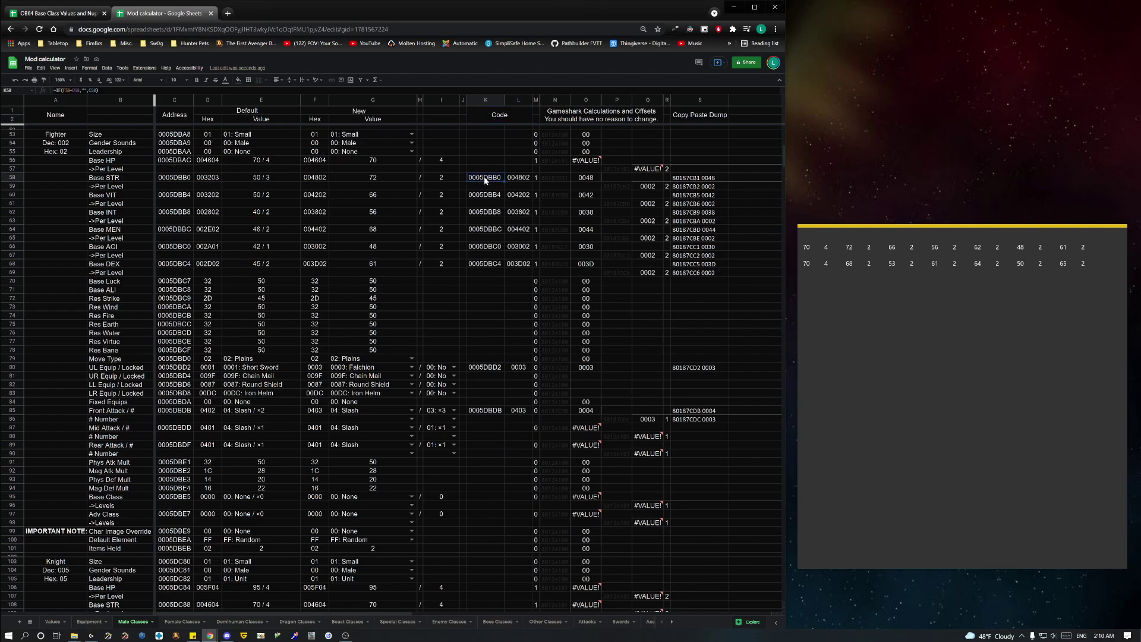
left_click(525, 181)
left_click(394, 177)
key("Right")
key("Right")
left_click(390, 367)
left_click(437, 367)
left_click(485, 368)
left_click(480, 292)
Step: Examine the Gameshark calculation columns and how the Fighter's codes feed the Copy Paste Dump column
left_click_drag(536, 99, 666, 100)
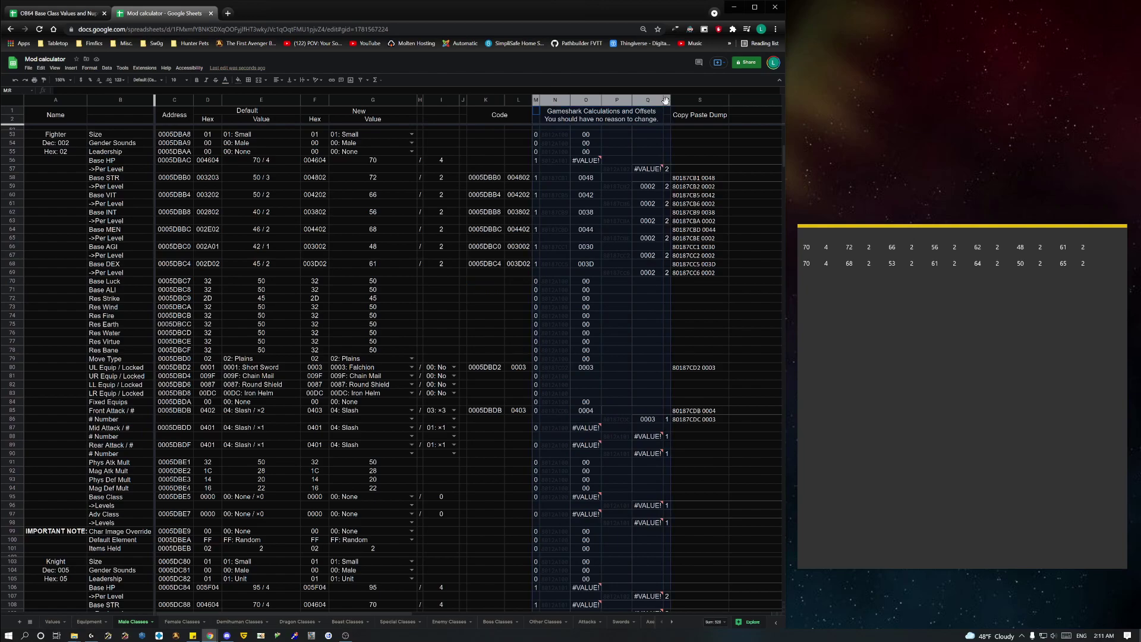
left_click(606, 152)
left_click(490, 180)
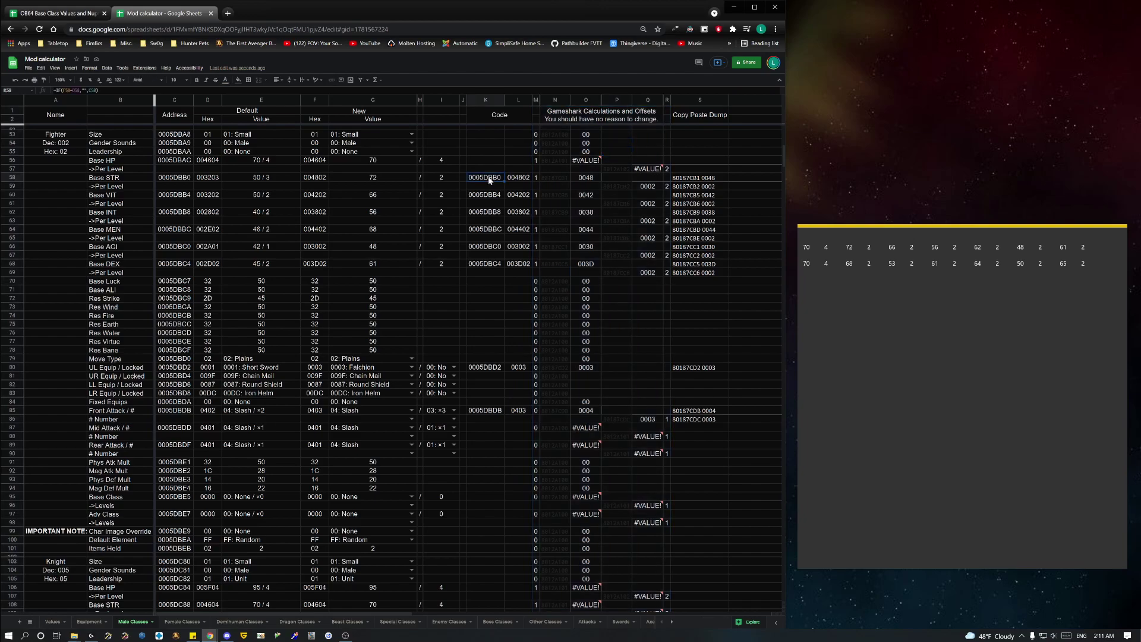
left_click(555, 177)
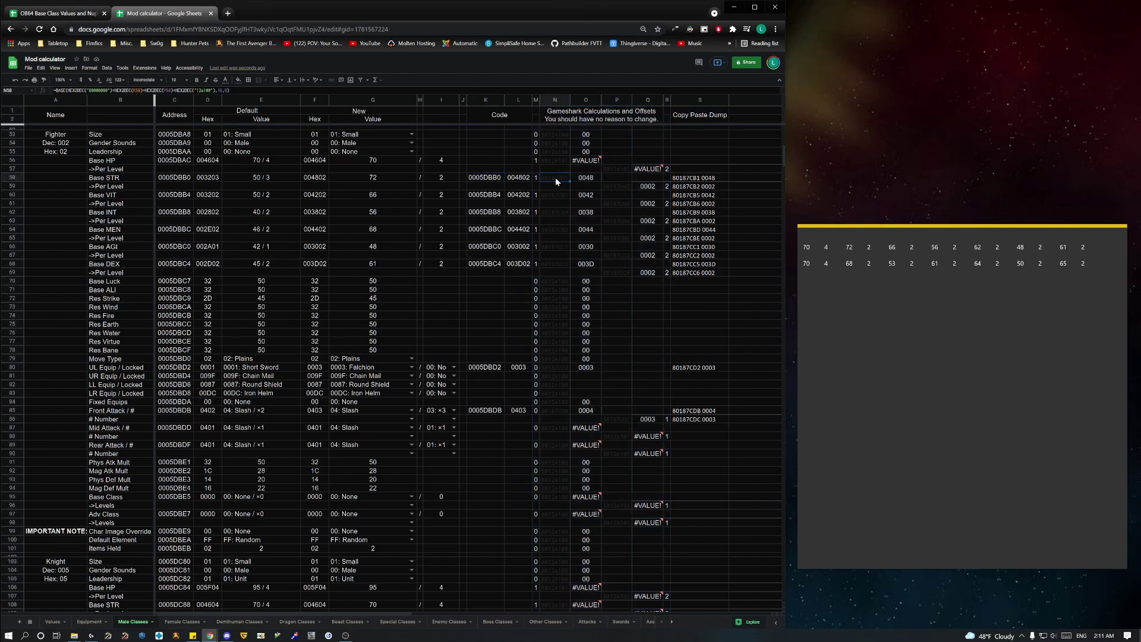
left_click(688, 181)
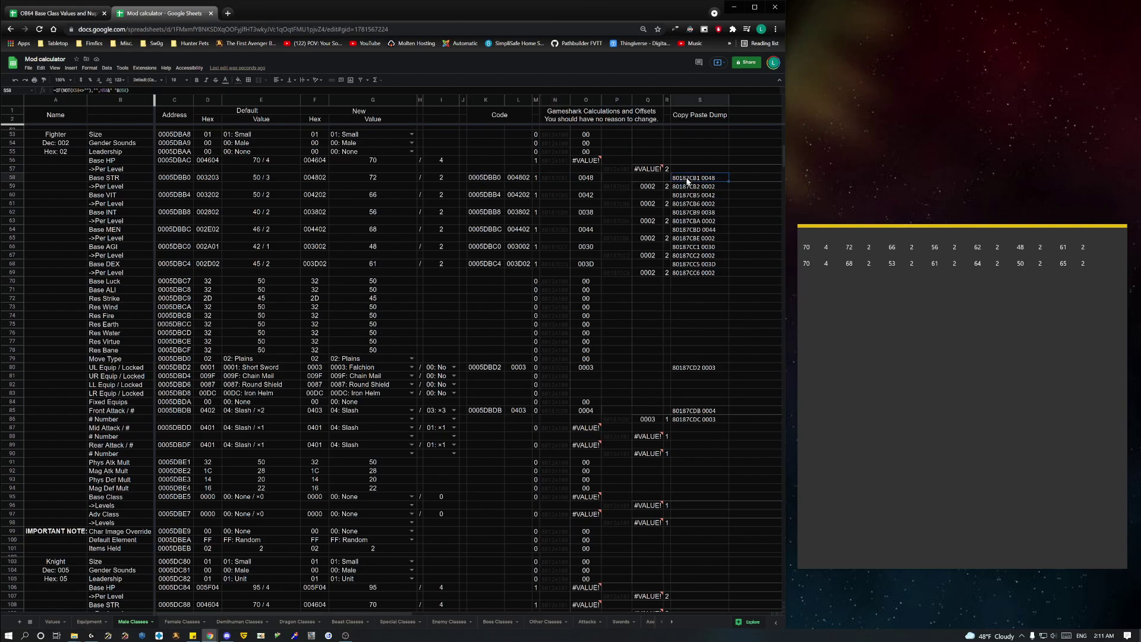
left_click(554, 278)
left_click(486, 278)
left_click(555, 279)
left_click(680, 280)
left_click_drag(555, 279, 558, 358)
left_click(629, 294)
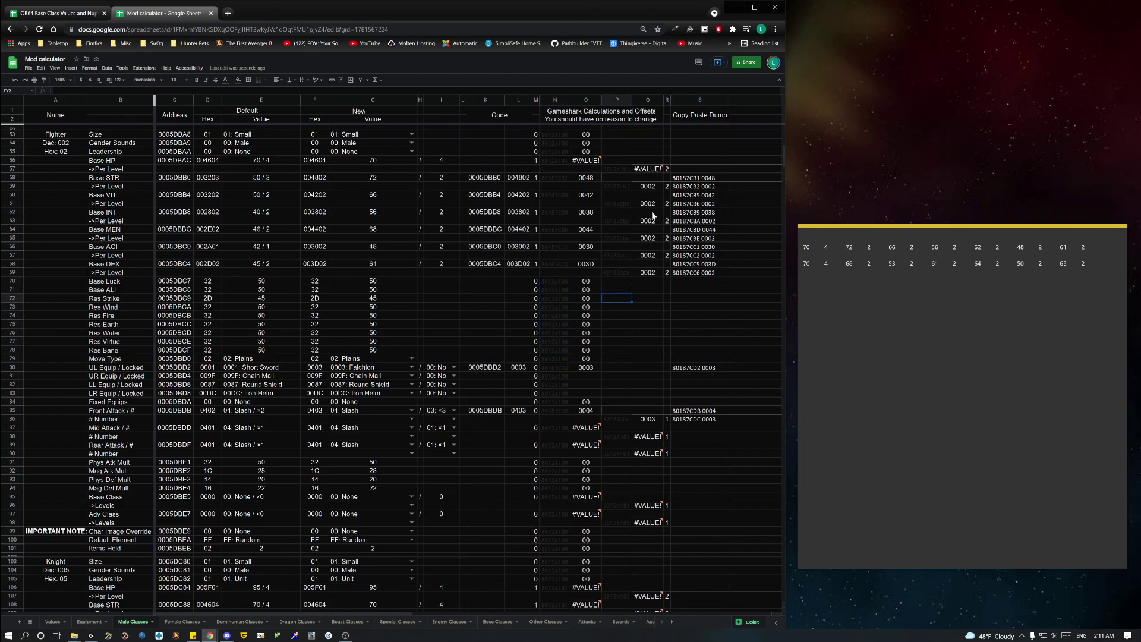
Step: Select the Fighter's codes in the Copy Paste Dump column and launch Ogre Battle 64 - Person of Lordly Caliber (U) (V1.0) in Project64
left_click_drag(698, 178, 701, 419)
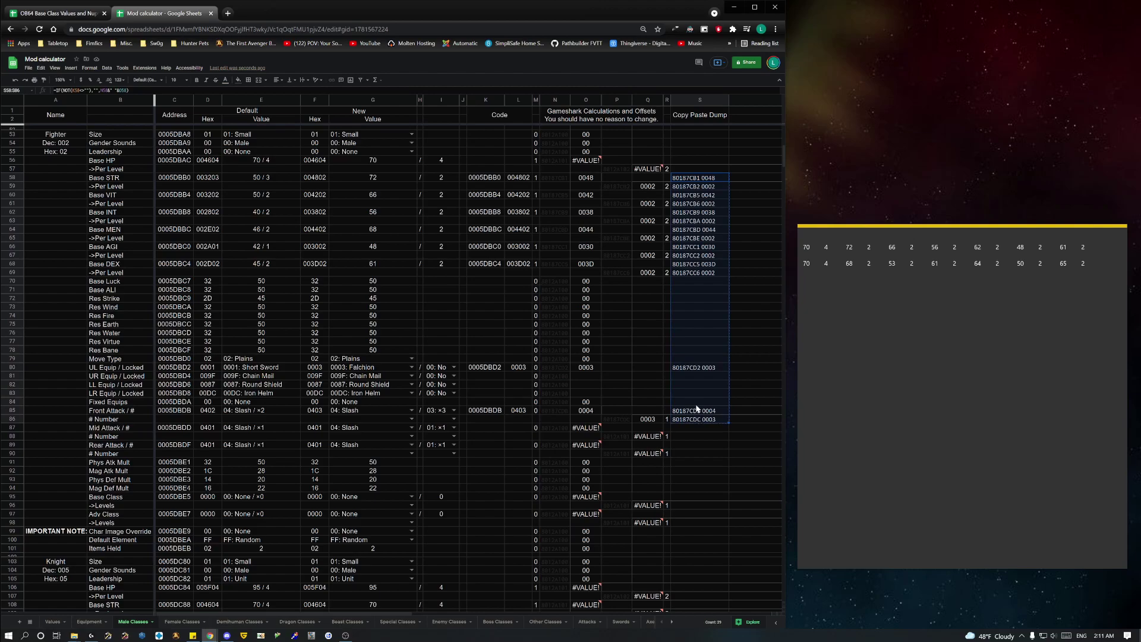
left_click(278, 635)
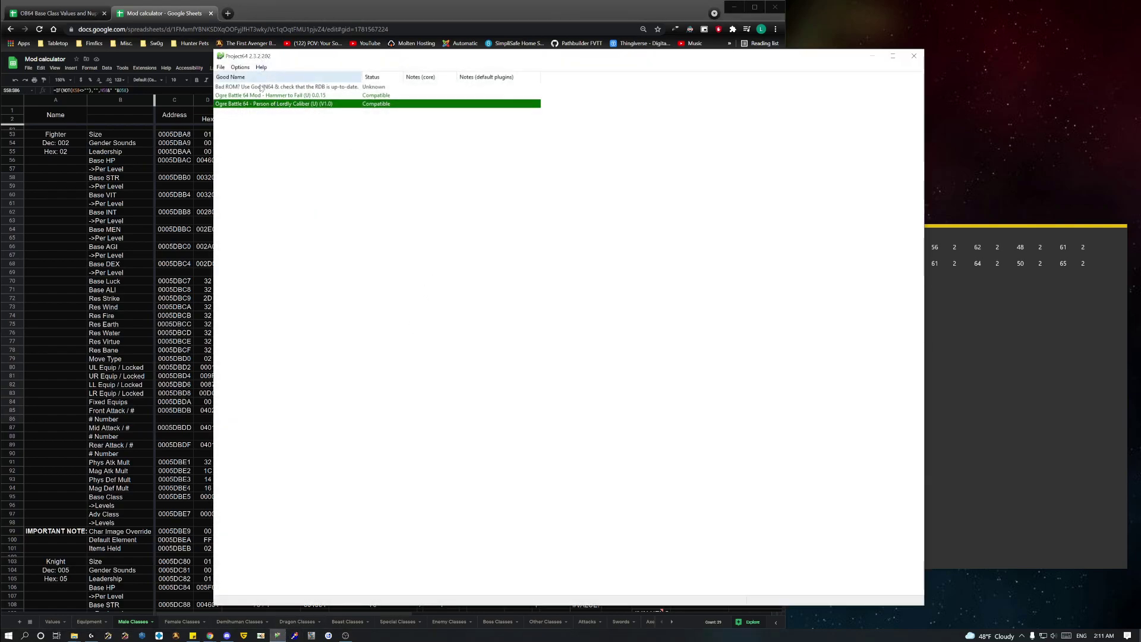
double_click(267, 104)
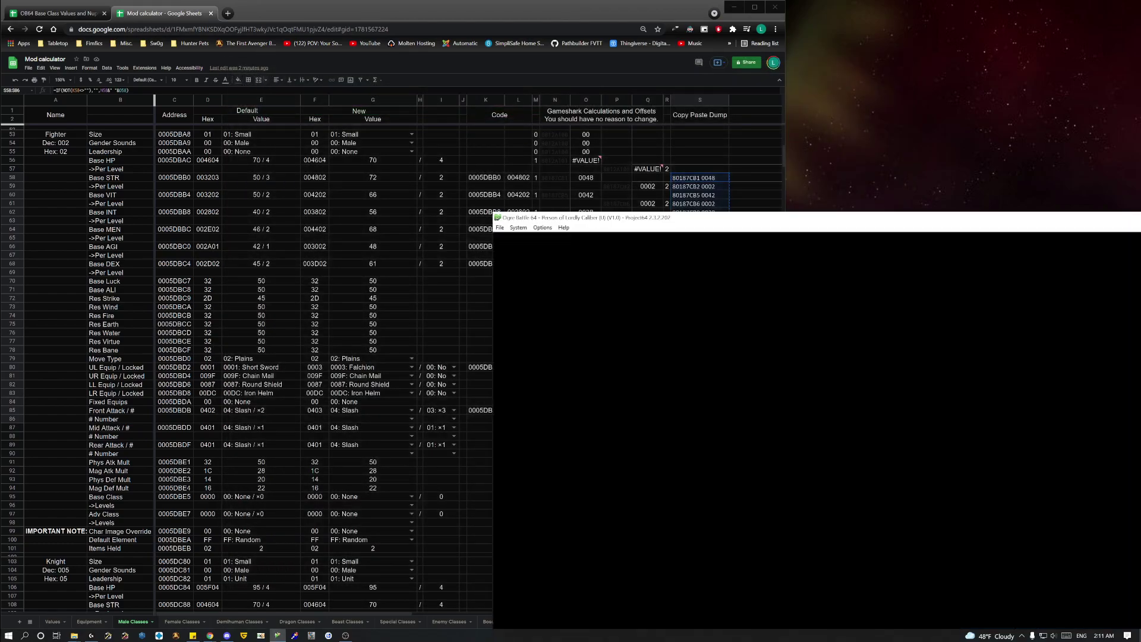
left_click_drag(611, 221, 515, 142)
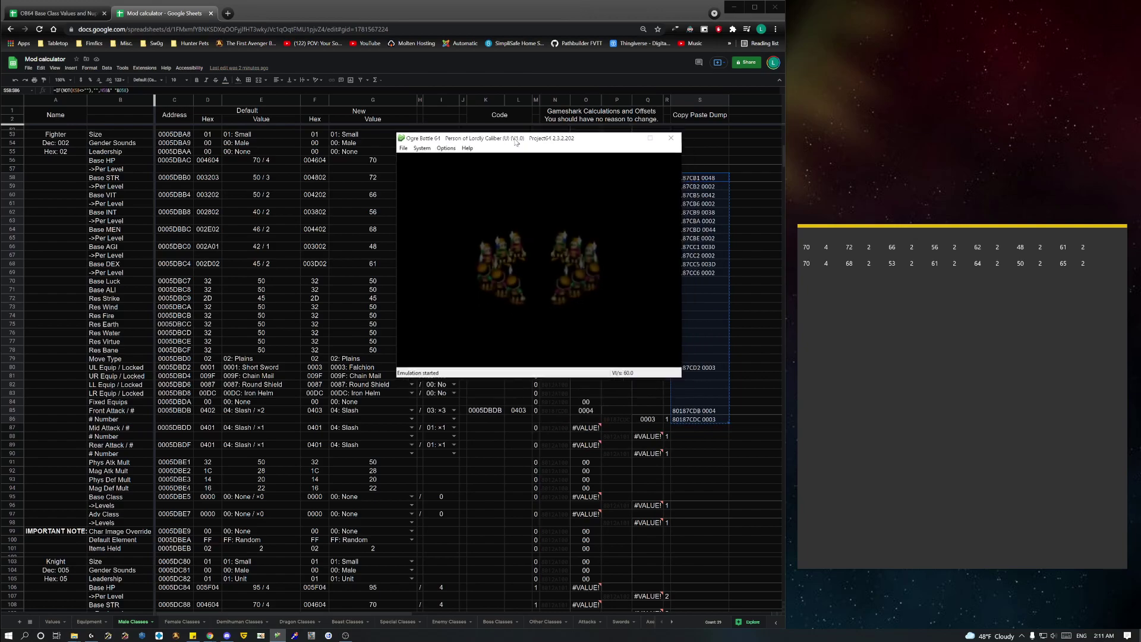
Step: Set the emulator's windowed resolution to 1600 x 1200 in the graphics settings
left_click(445, 148)
left_click(475, 180)
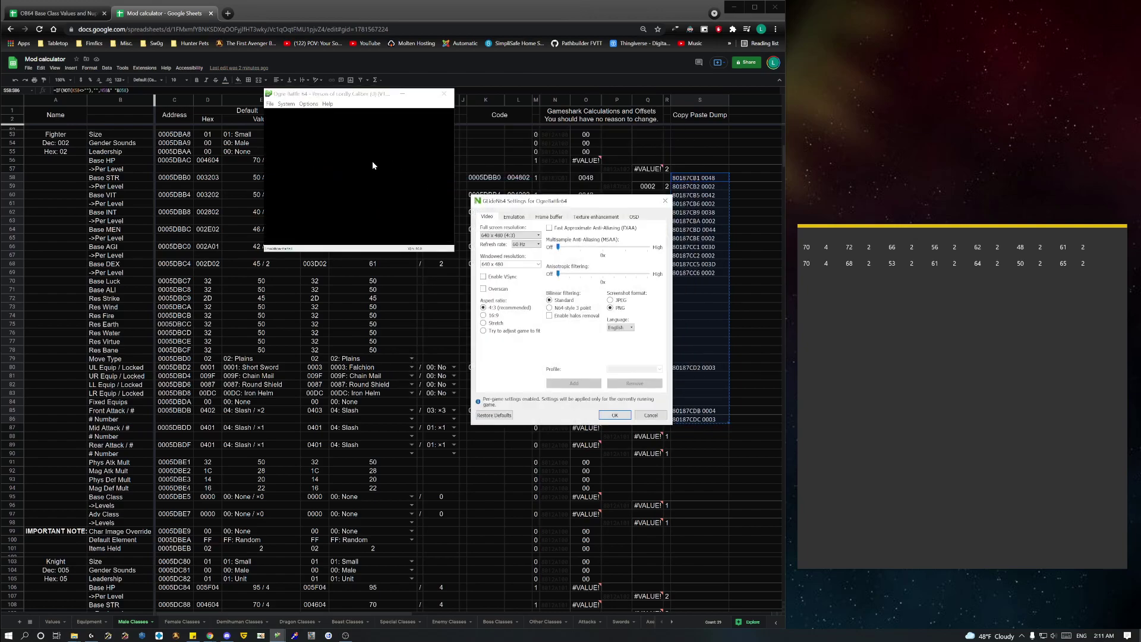
left_click(537, 264)
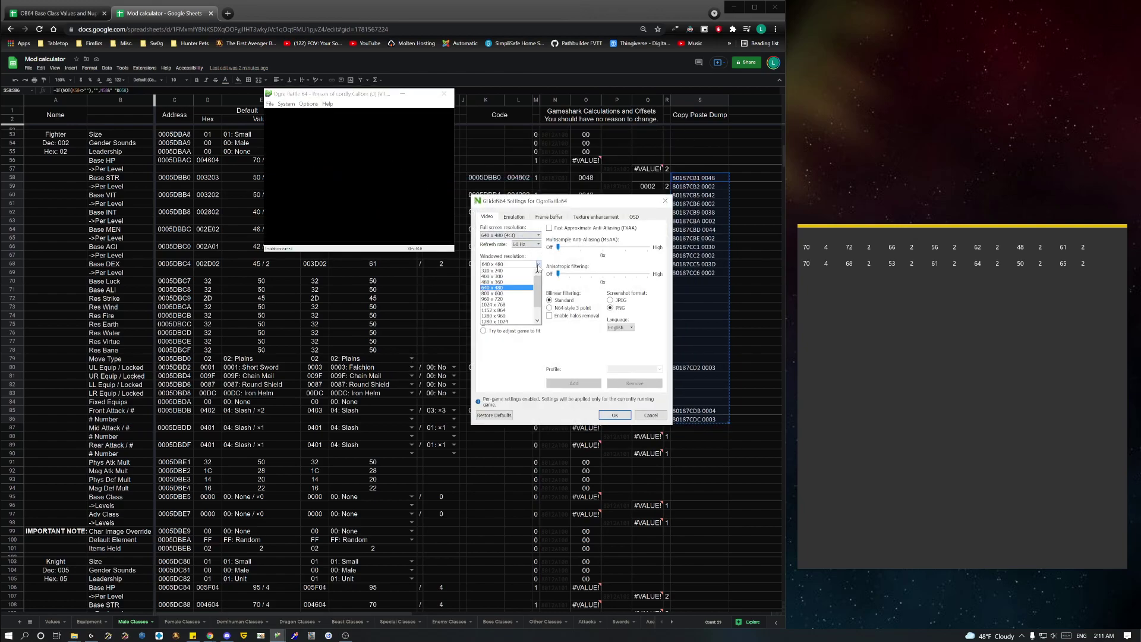
left_click(505, 322)
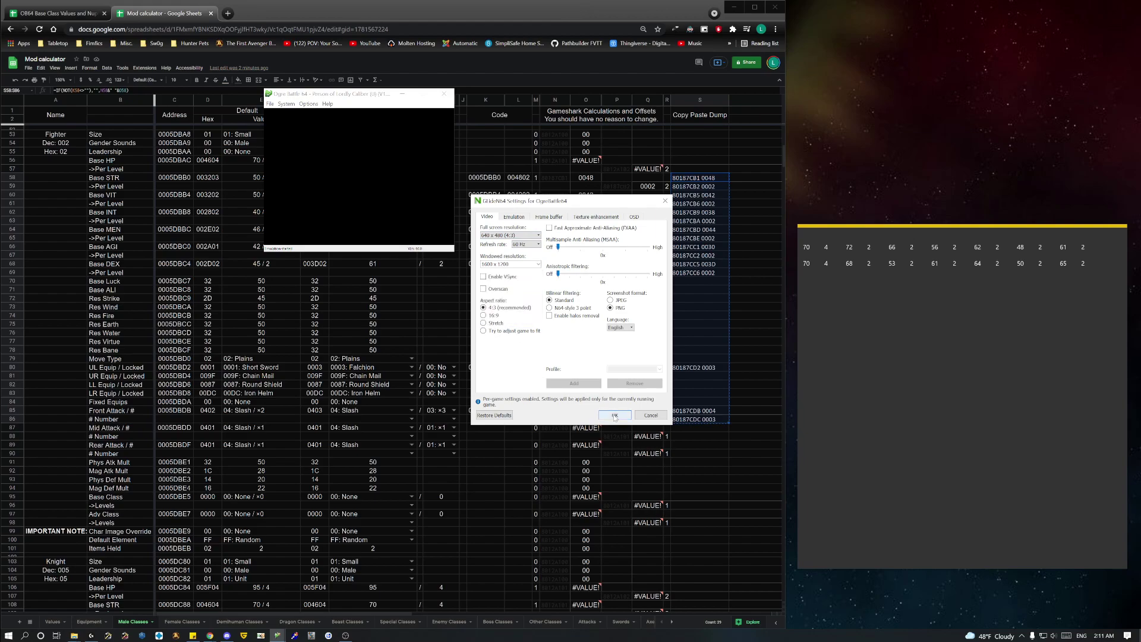
left_click(614, 414)
Step: Open the cheat editor for the running game and start a new cheat named "Fighter Base Stat Changes"
left_click(286, 104)
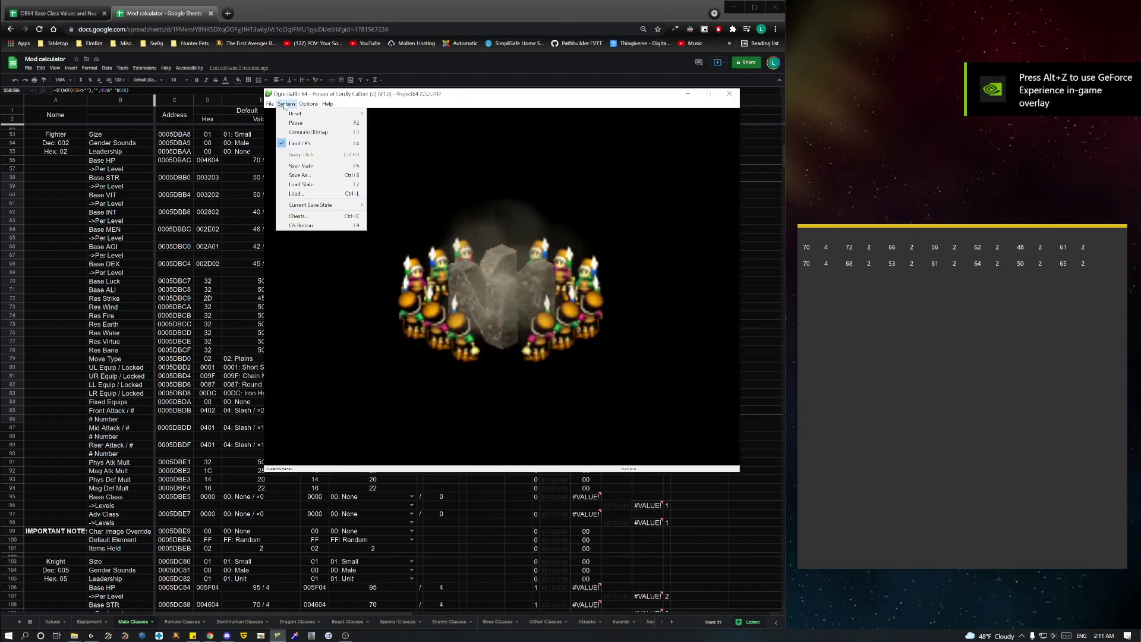
left_click(300, 217)
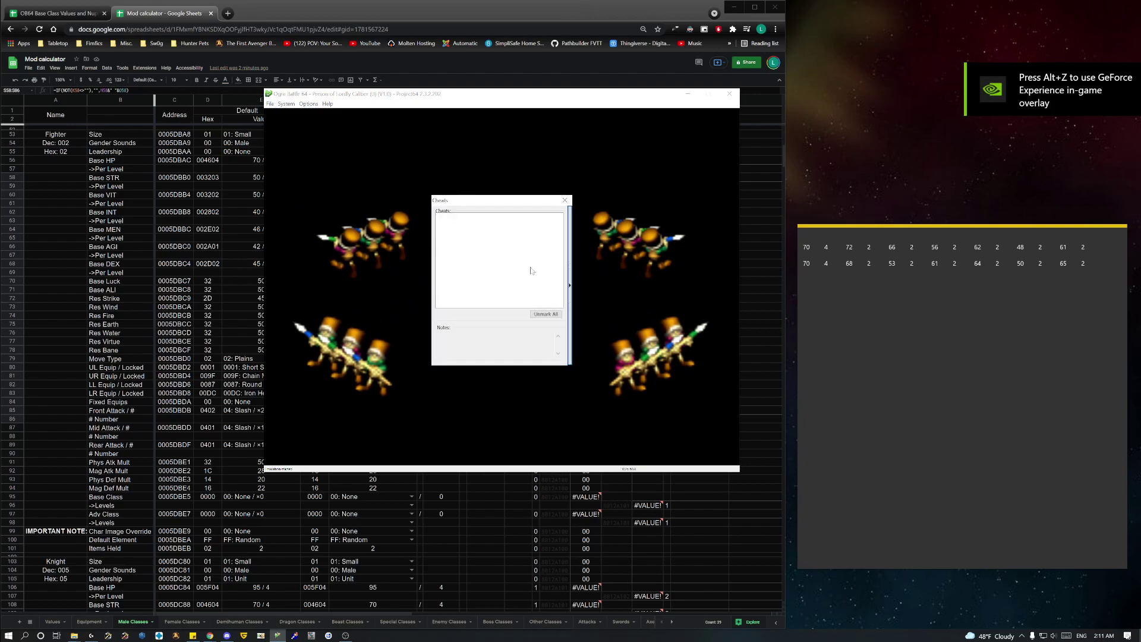
left_click(570, 284)
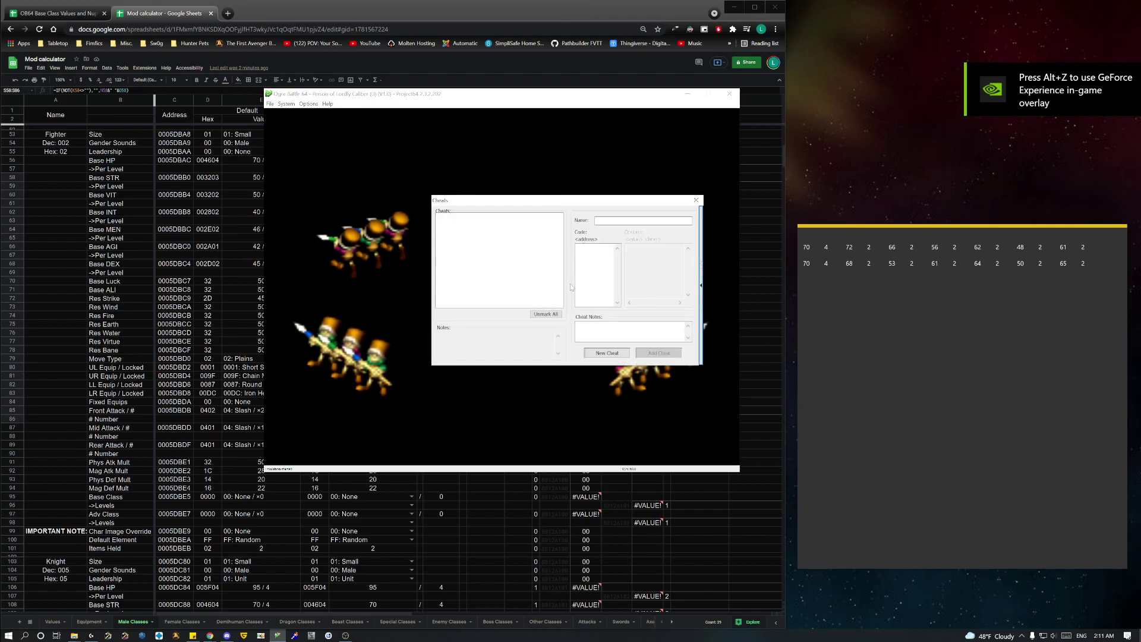
left_click(700, 285)
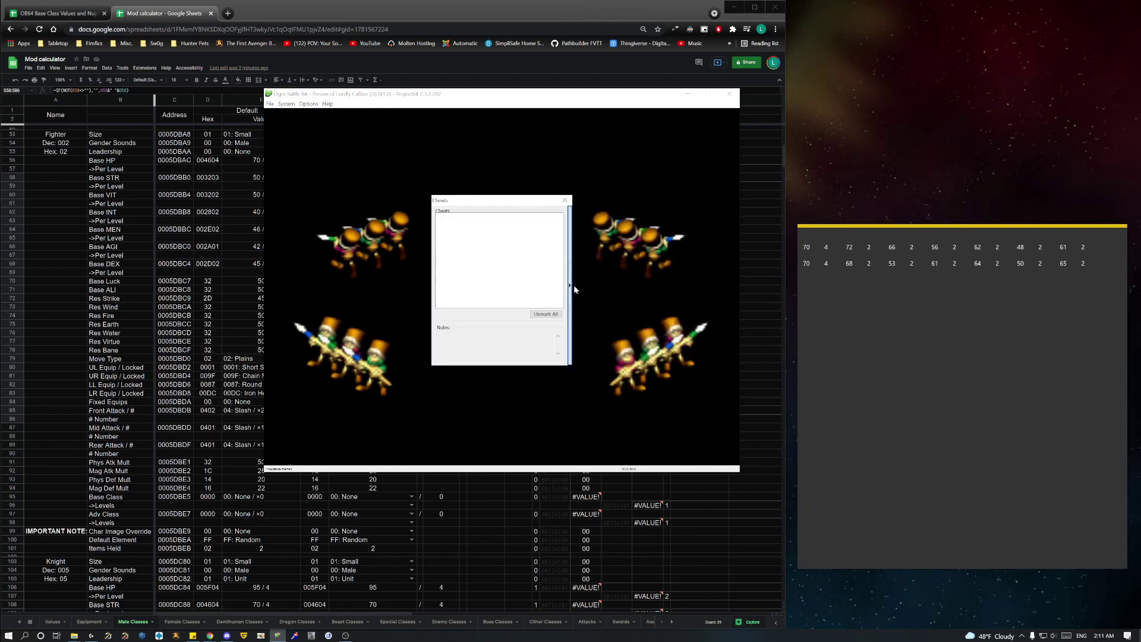
left_click(570, 285)
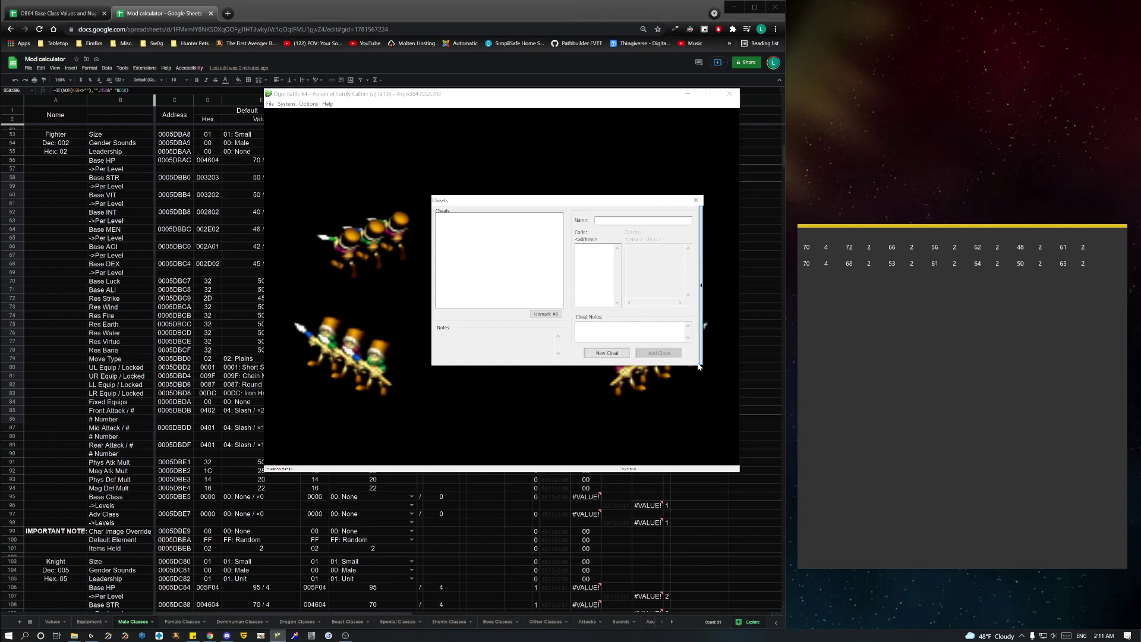
left_click(605, 351)
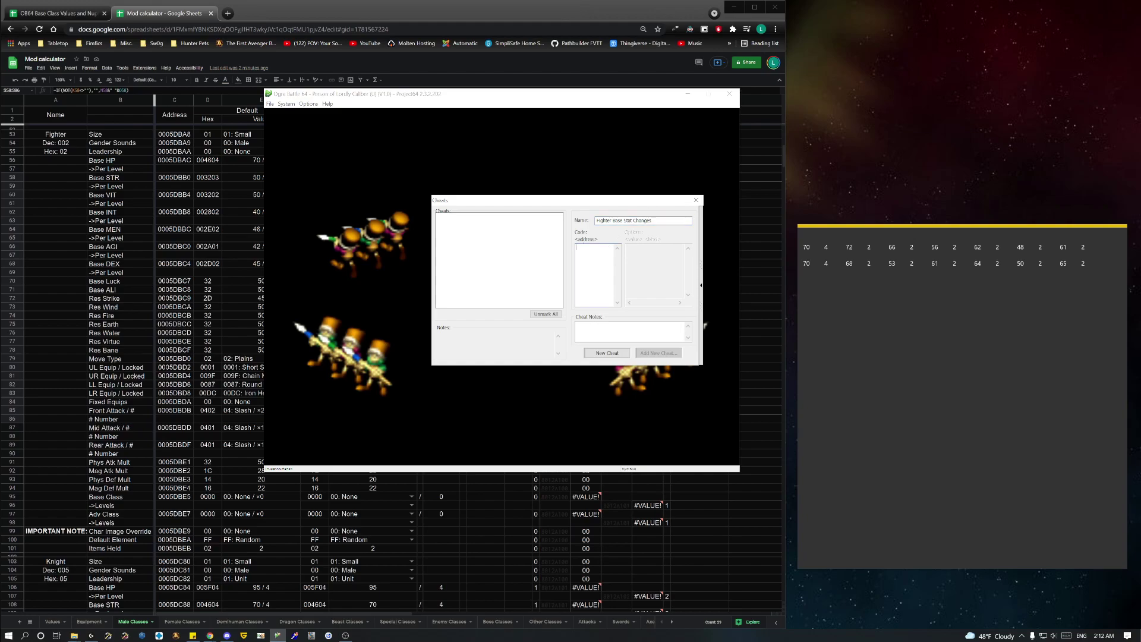
Step: Paste the Fighter's Gameshark codes into the new cheat, remove the blank lines between them, and add the cheat to the list
key("ctrl+v")
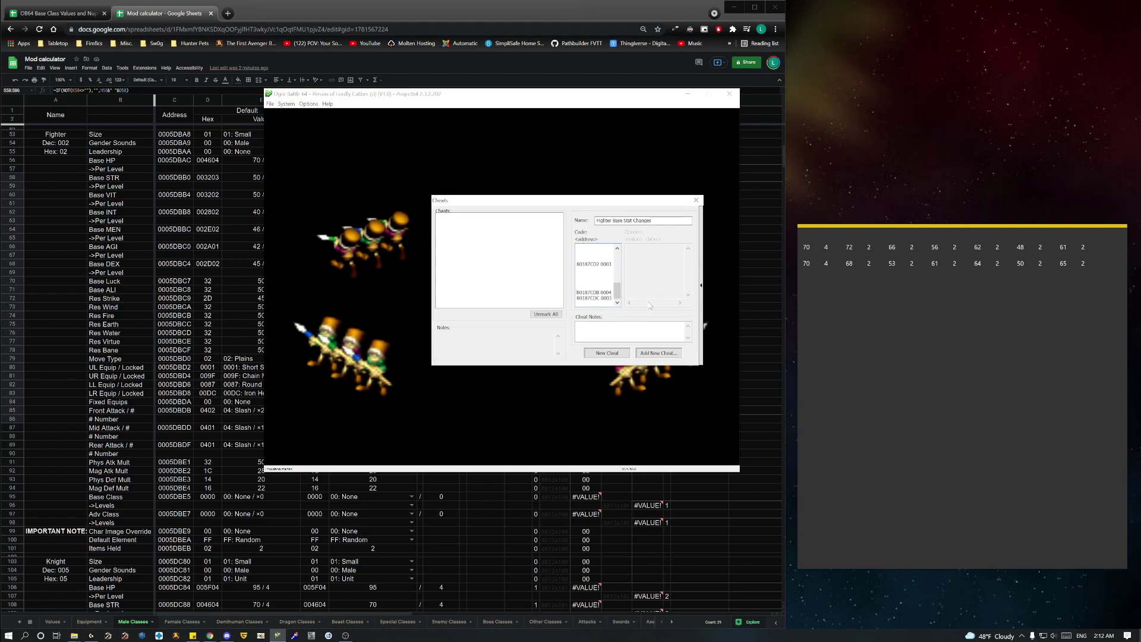
key("BackSpace")
key("BackSpace")
key("BackSpace")
key("BackSpace")
key("BackSpace")
key("BackSpace")
key("BackSpace")
key("BackSpace")
key("BackSpace")
key("BackSpace")
key("BackSpace")
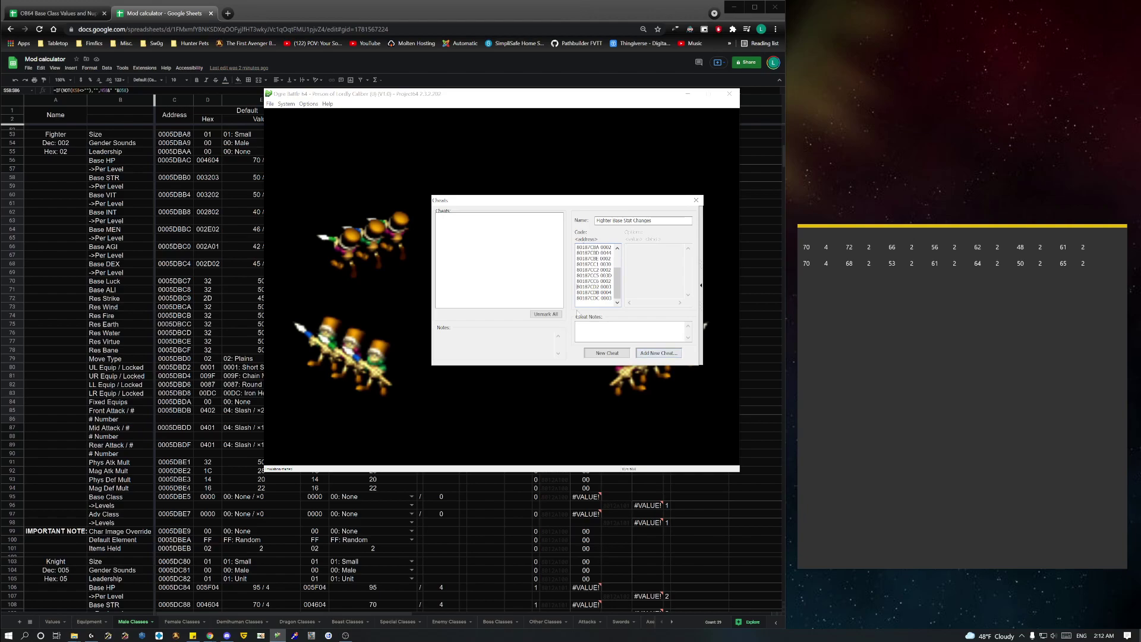
left_click(654, 354)
Step: Start a cheat named "Amazon Base Stat Changes" and copy the Amazon's Copy Paste Dump codes from the Female Classes sheet
left_click(607, 353)
type("Amazon")
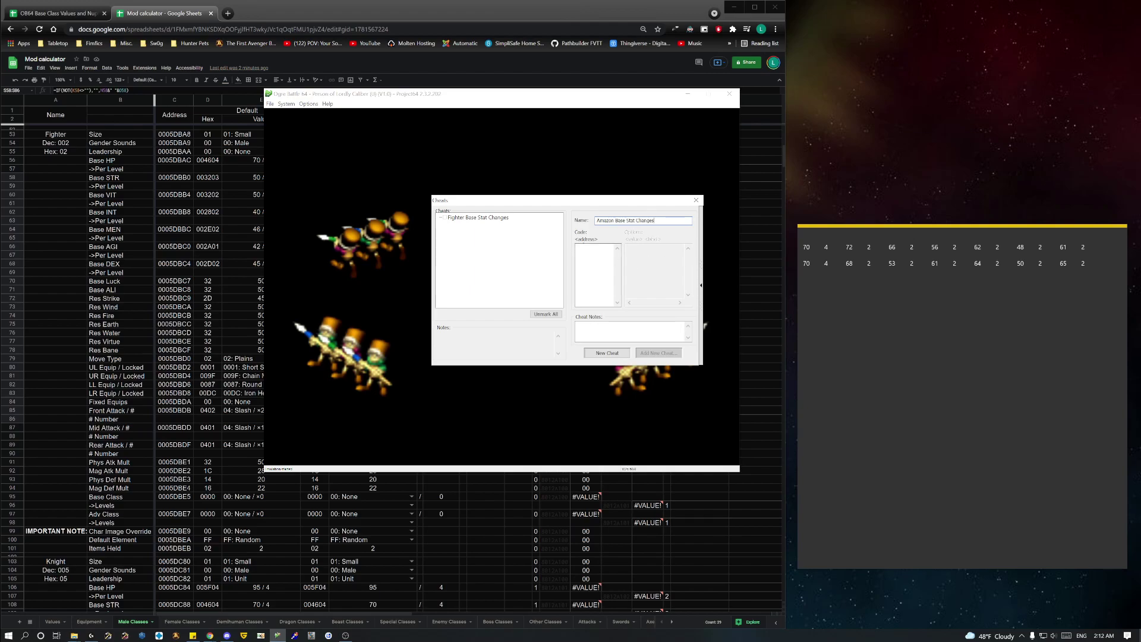
left_click(494, 11)
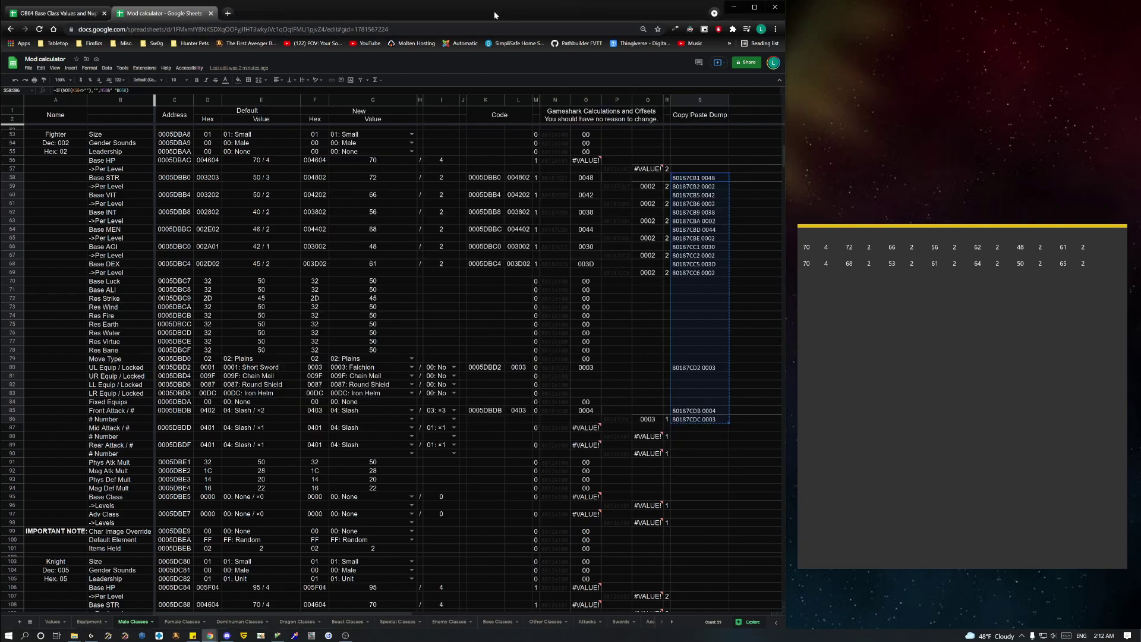
left_click(184, 621)
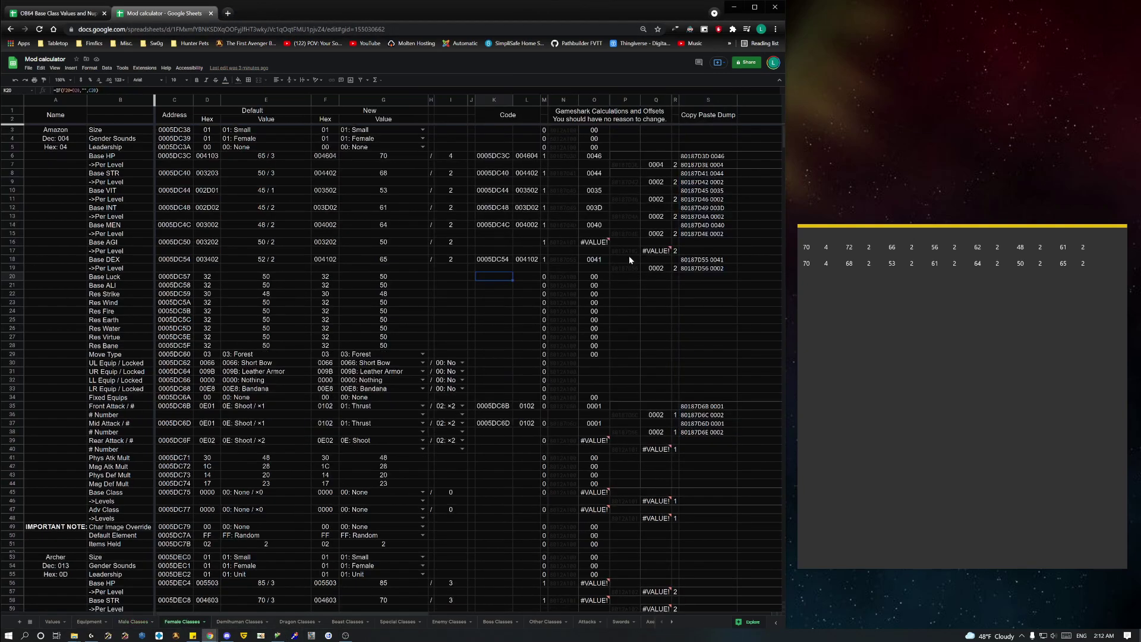
left_click_drag(709, 157, 707, 432)
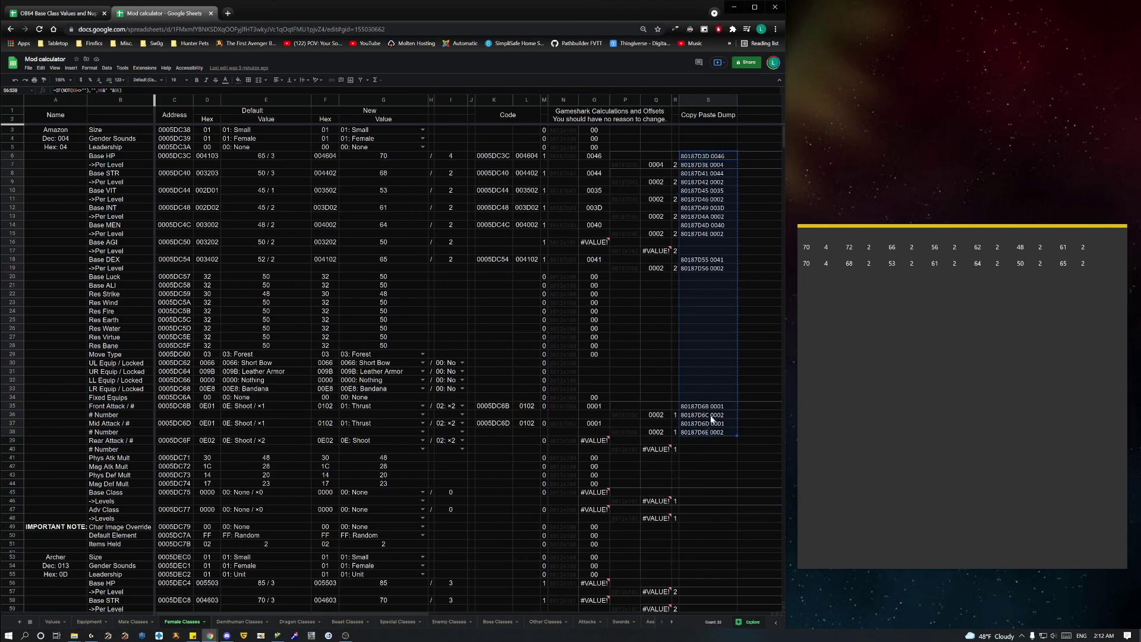
key("ctrl+c")
Step: Examine the Amazon's stat and attack code blocks and the blank cells between them in the Copy Paste Dump column
left_click(743, 362)
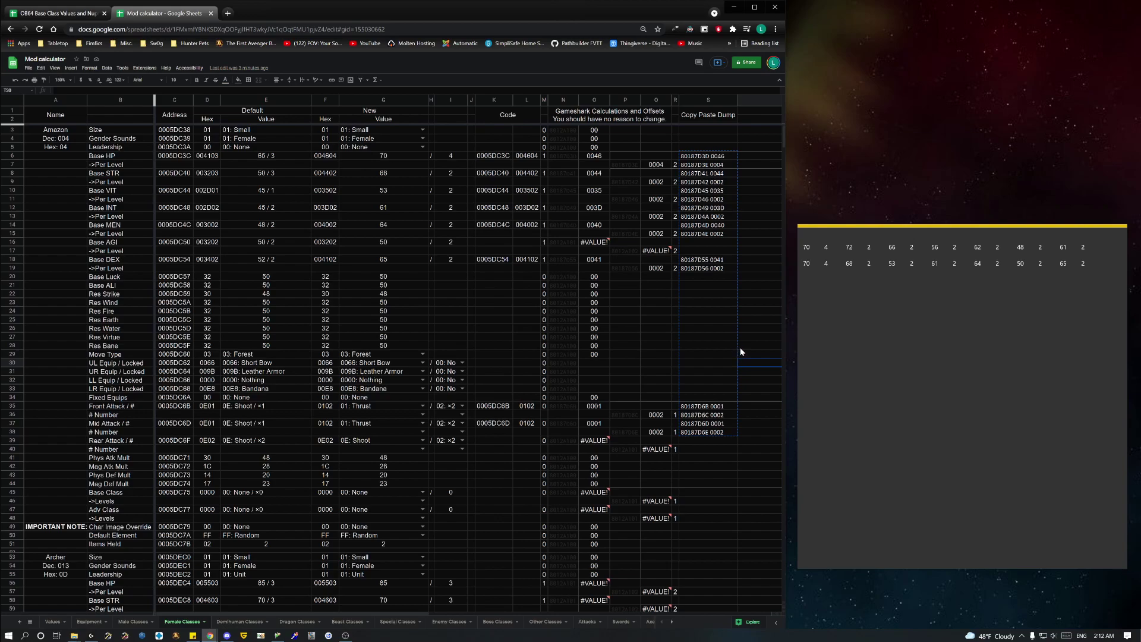
left_click_drag(709, 160, 719, 270)
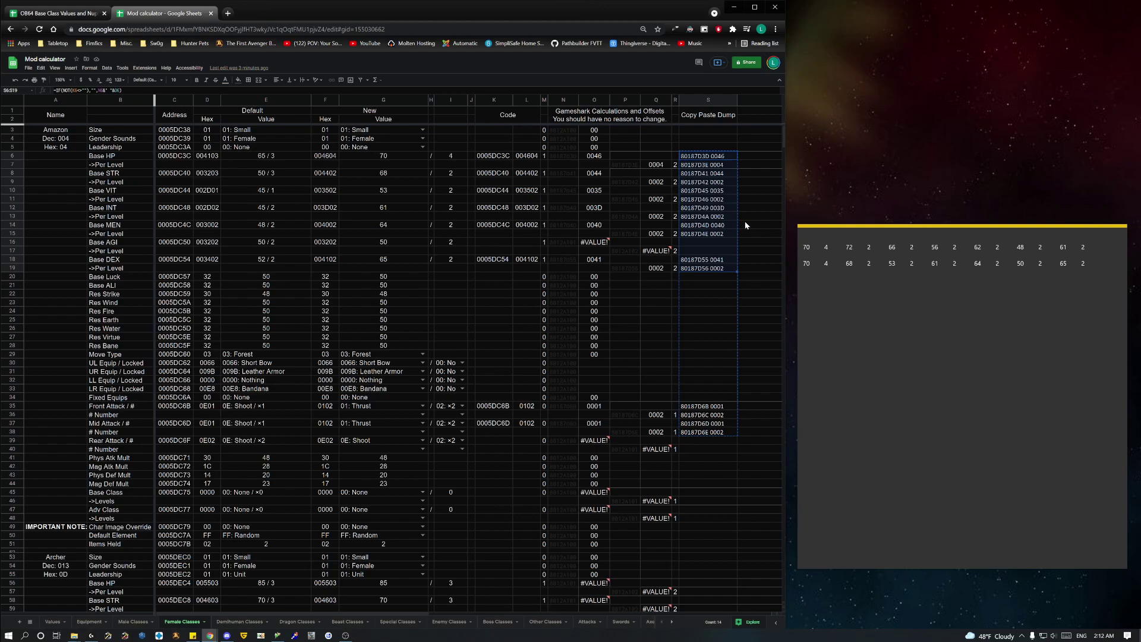
left_click_drag(710, 157, 720, 271)
left_click_drag(708, 406, 707, 437)
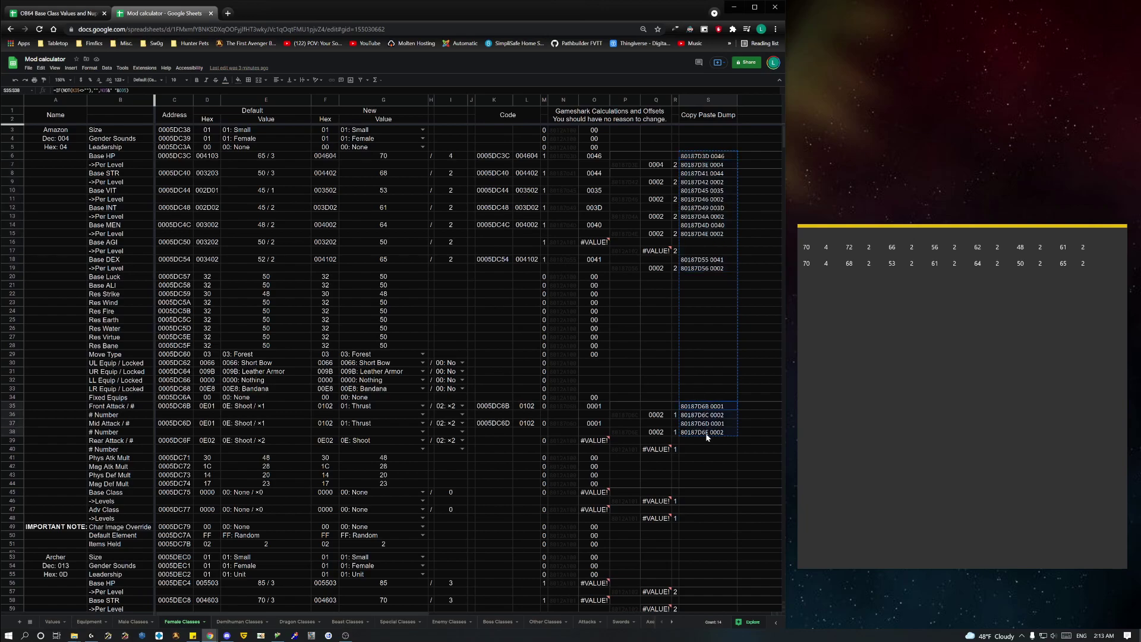
left_click_drag(701, 350, 708, 386)
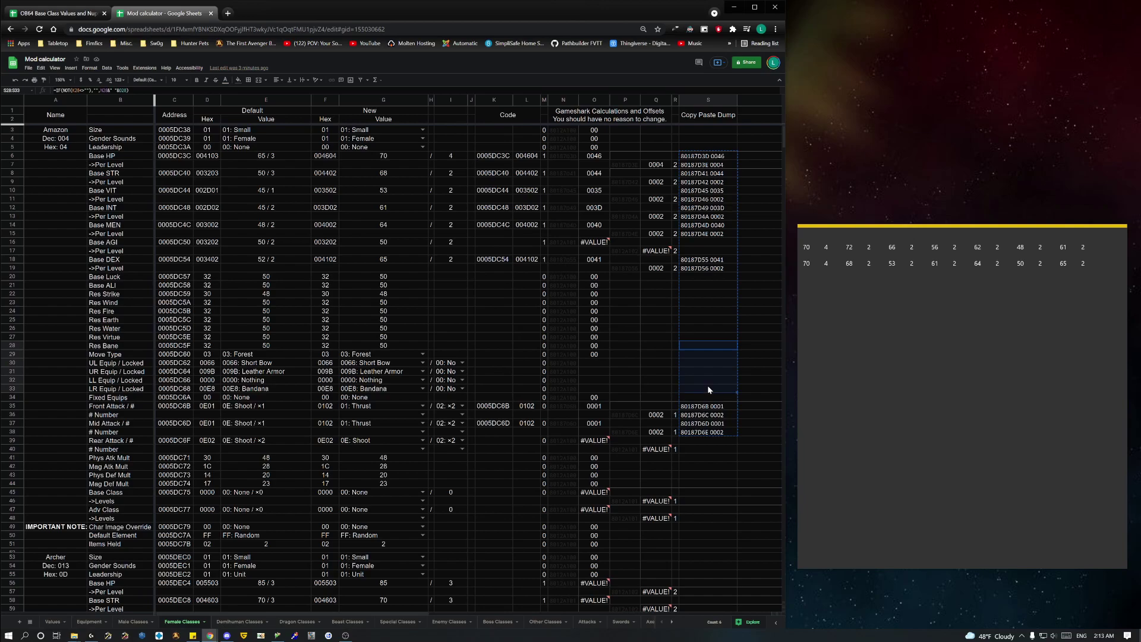
left_click(754, 342)
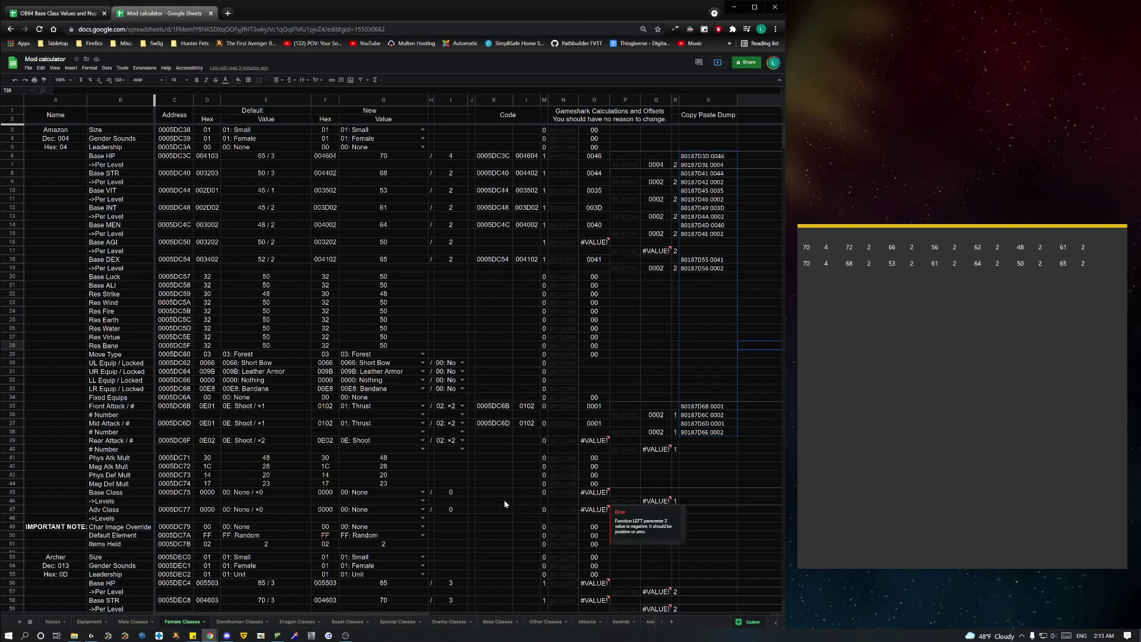
Step: Switch to Project64, paste the copied codes into the Amazon cheat, and remove the blank lines between them
left_click(278, 635)
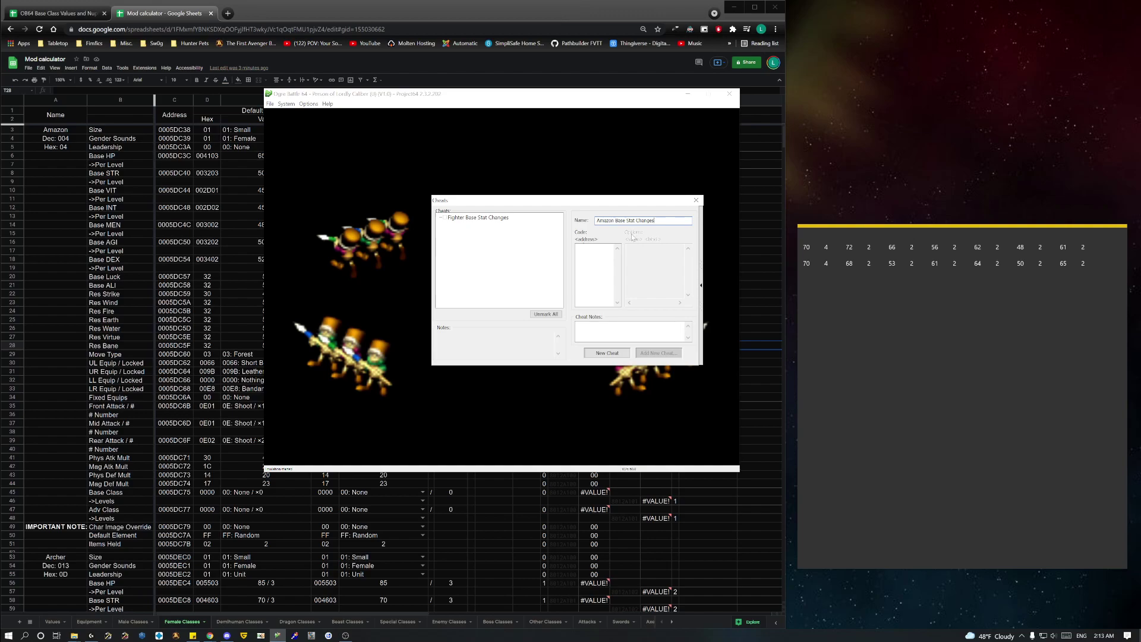
key("ctrl+v")
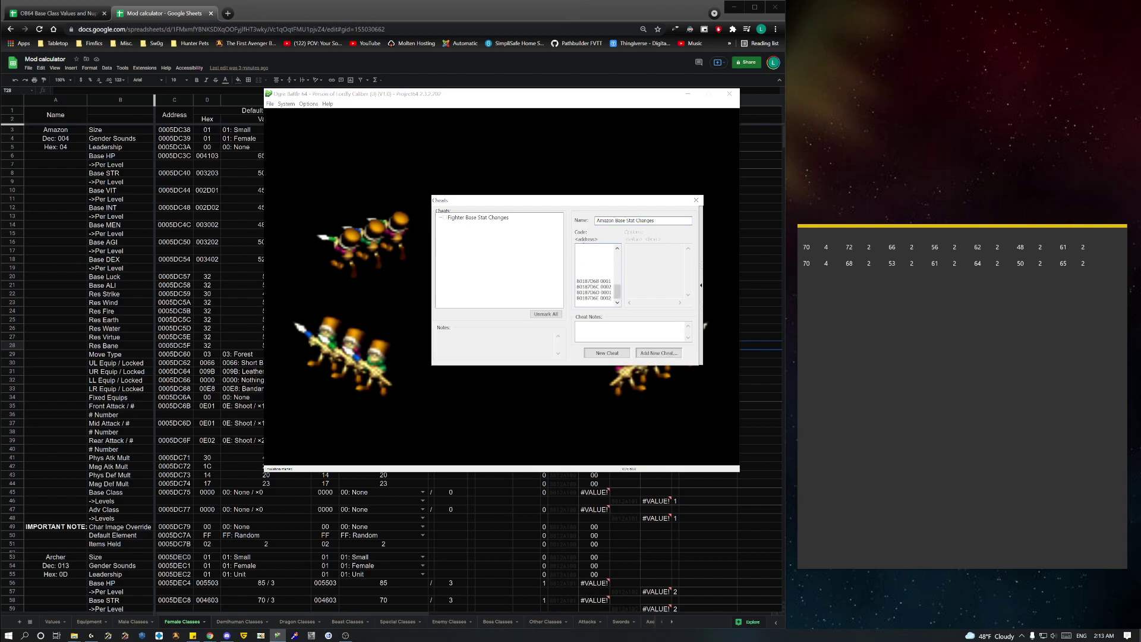
left_click(616, 286)
left_click_drag(616, 286, 615, 285)
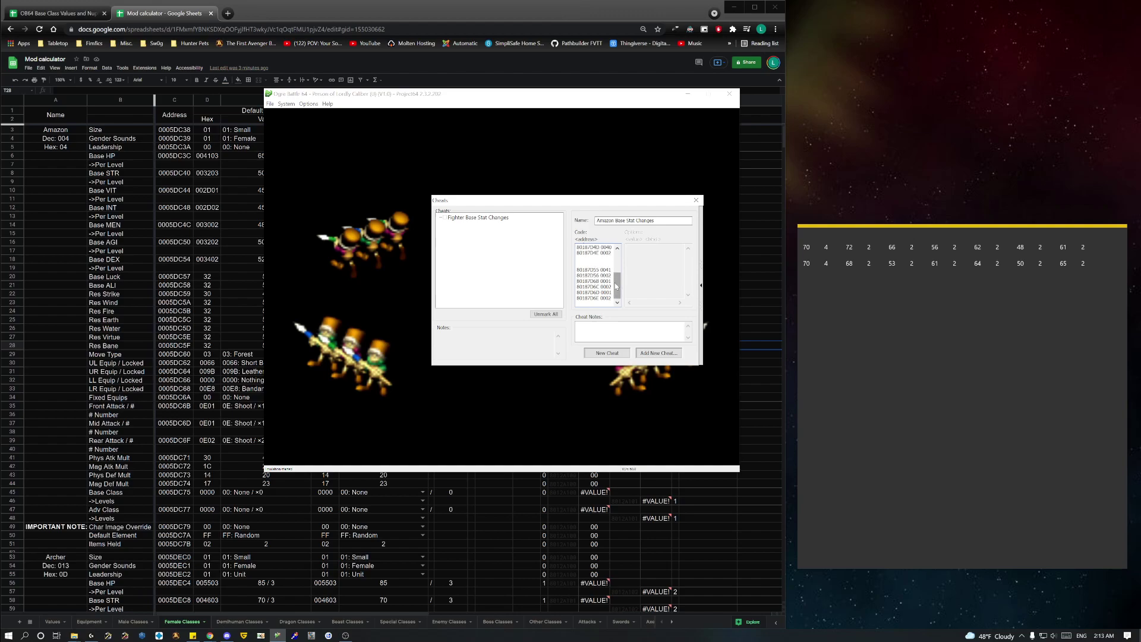
left_click(616, 285)
Step: Enter the cheat note "Amazon point blank shot, stat adjustment for any base class." and add the Amazon cheat to the list
left_click(576, 325)
type("Amazon point blank shot, s")
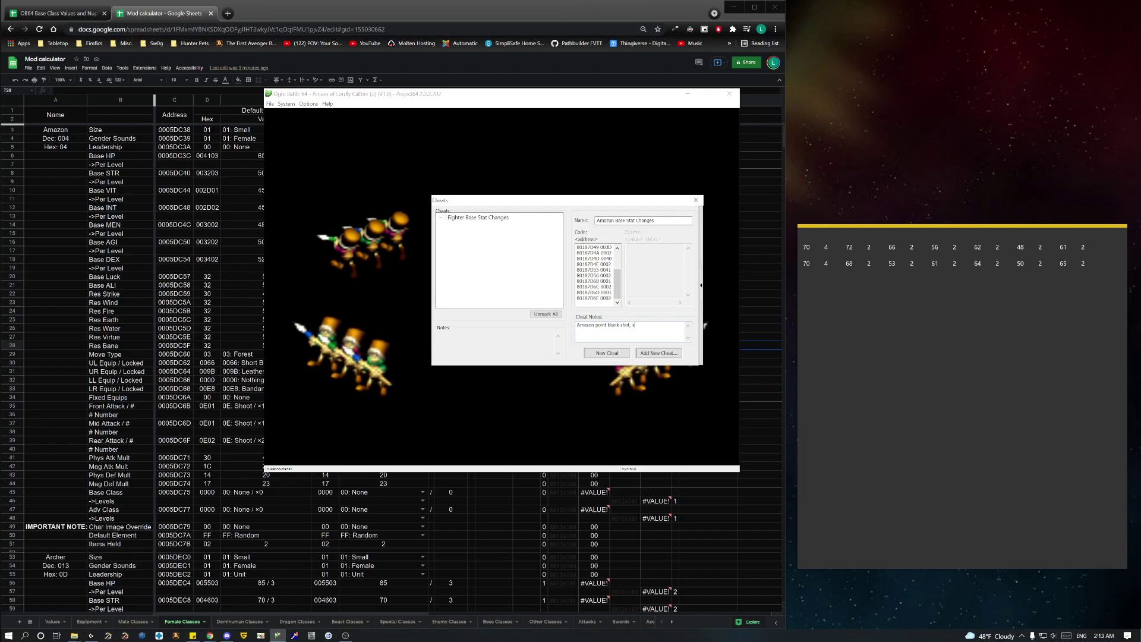
type("tat adjustment for any base class.")
left_click(646, 356)
Step: Update the Fighter cheat with the note "Fighter base stat adjustment for any base class, and Falcion starting weapon."
left_click(477, 217)
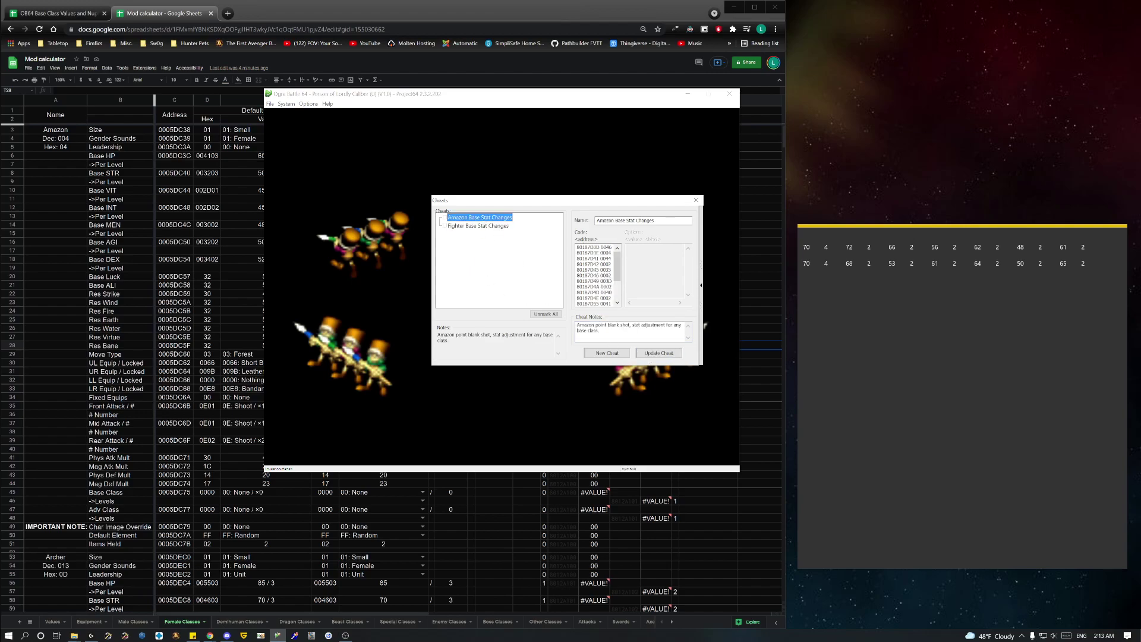
left_click(482, 227)
left_click(624, 330)
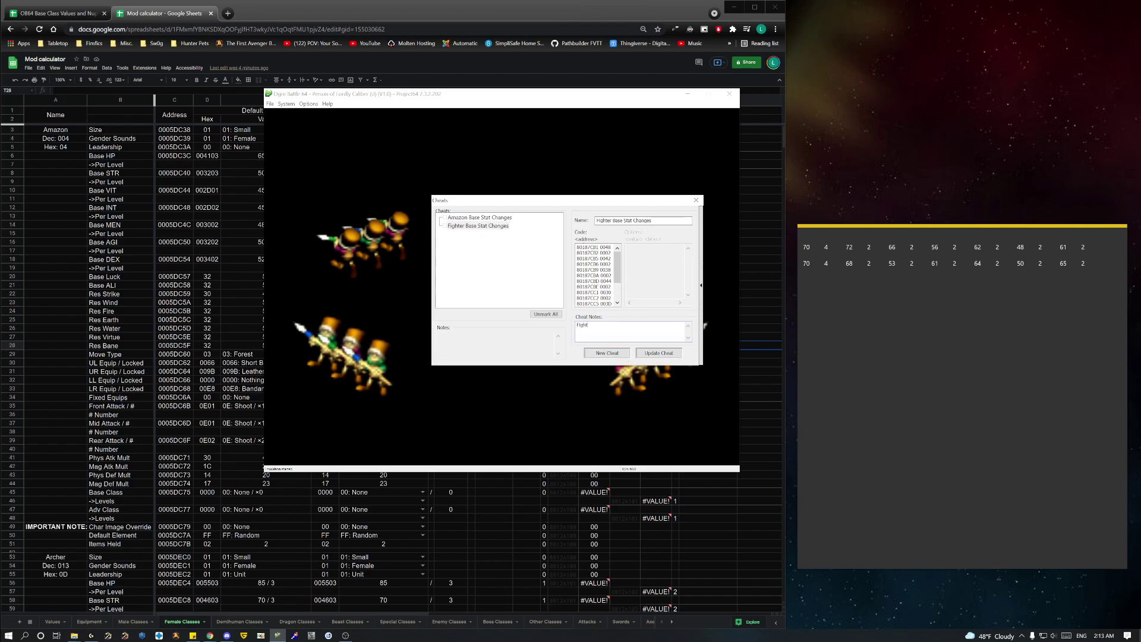
type("Fighter base class")
type("adjustment for any base class,")
left_click(674, 357)
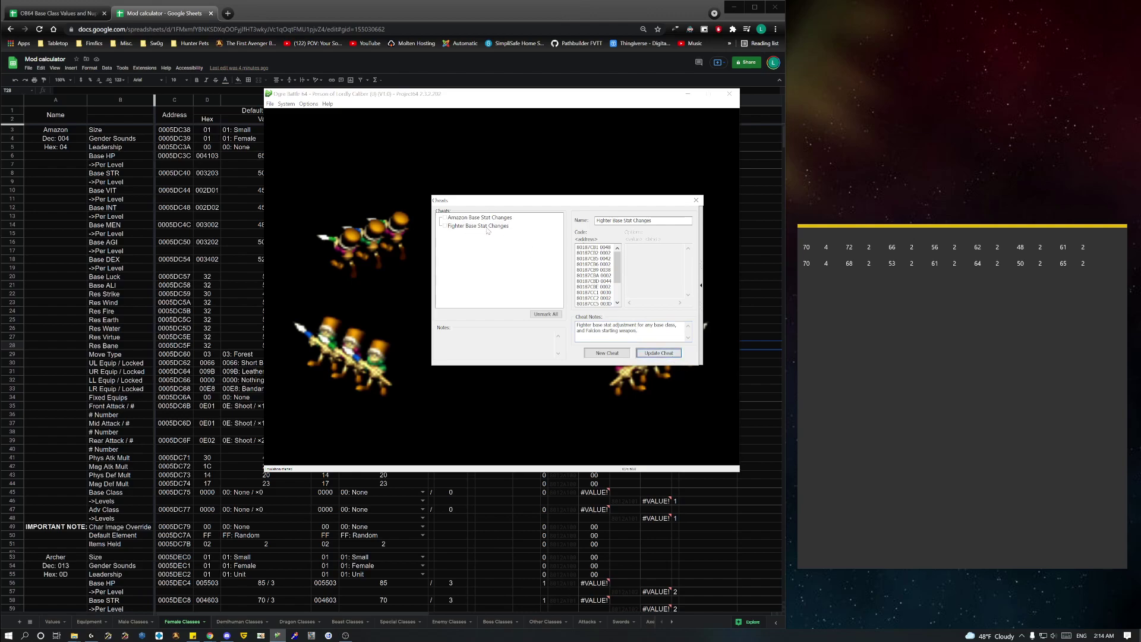
Step: Return to the Mod calculator and examine the attack entries and their generated codes on the Attacks sheet
left_click(454, 475)
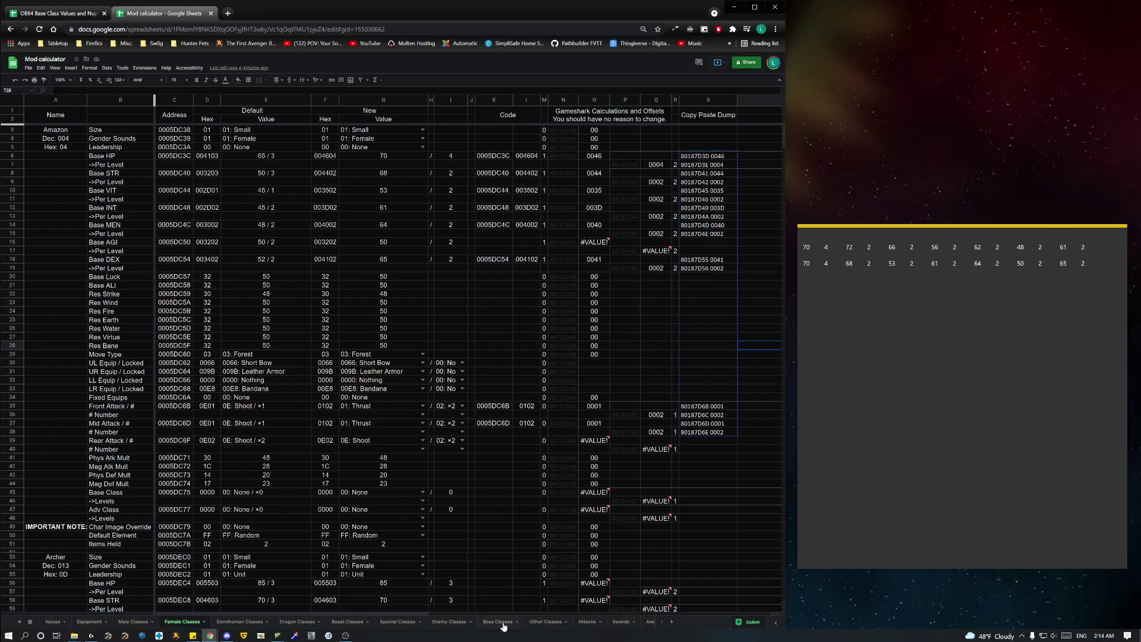
left_click(587, 622)
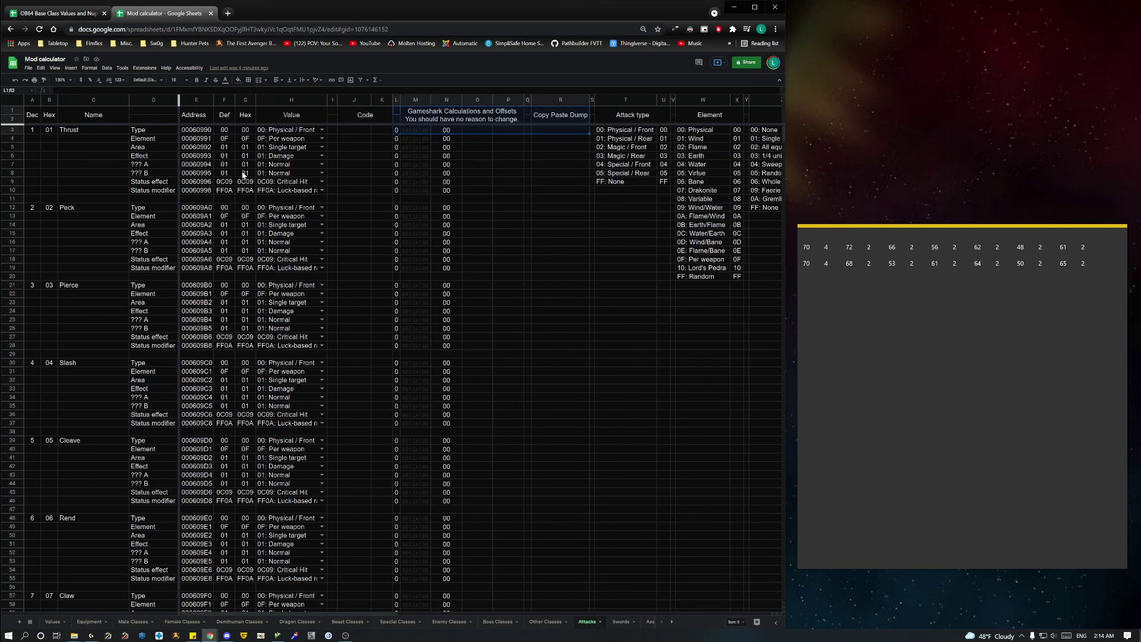
scroll(320, 305, "down", 10)
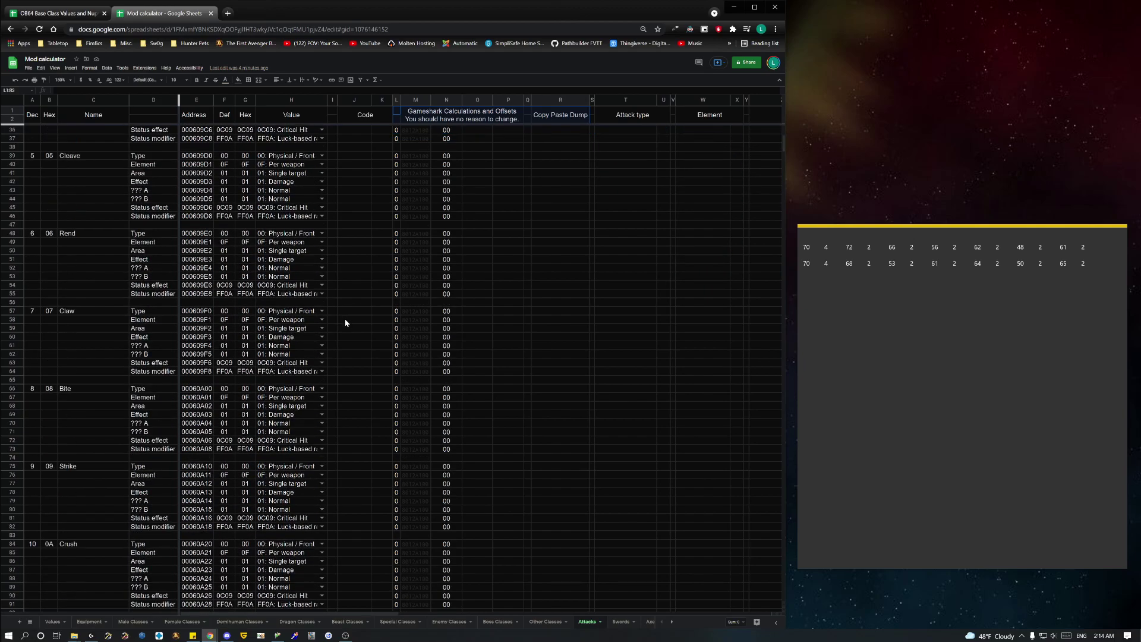
scroll(347, 325, "down", 12)
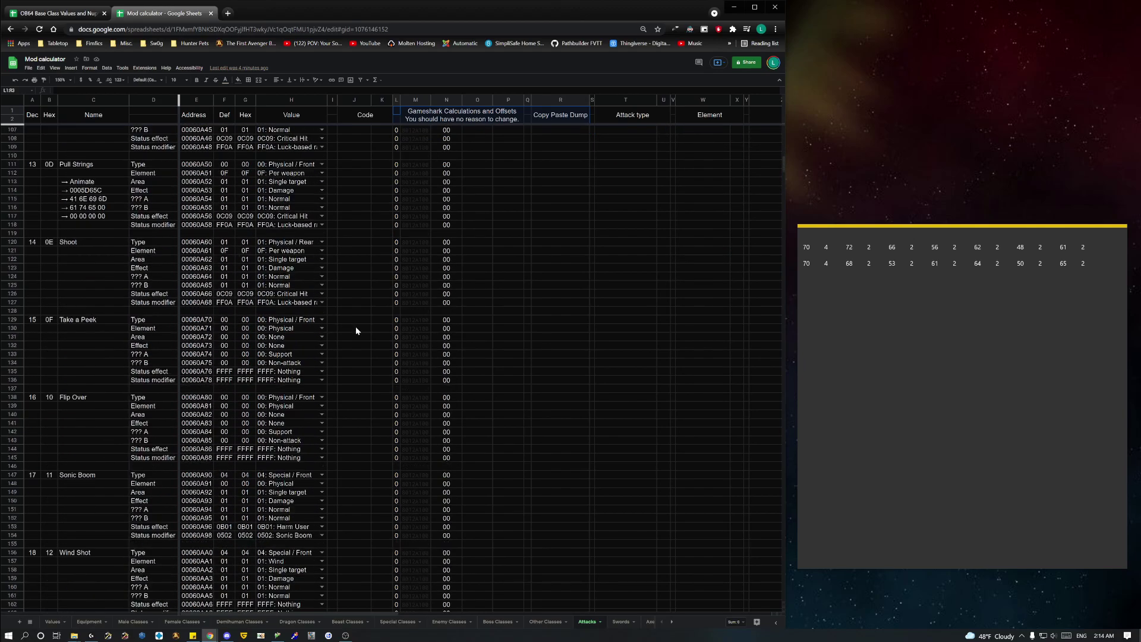
scroll(360, 338, "down", 13)
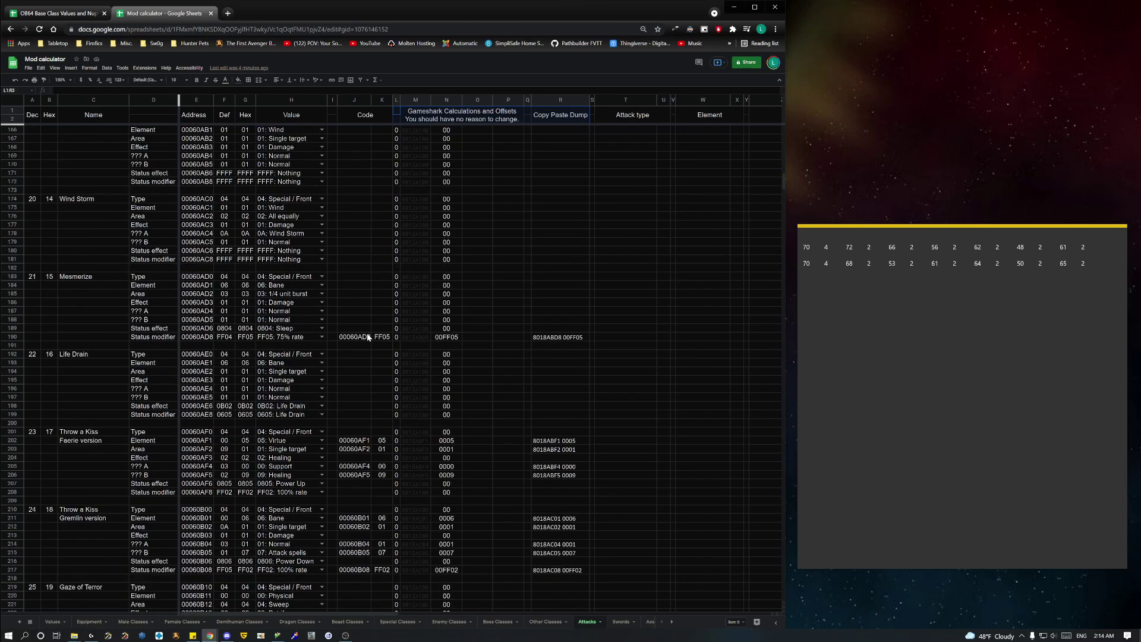
scroll(371, 339, "down", 16)
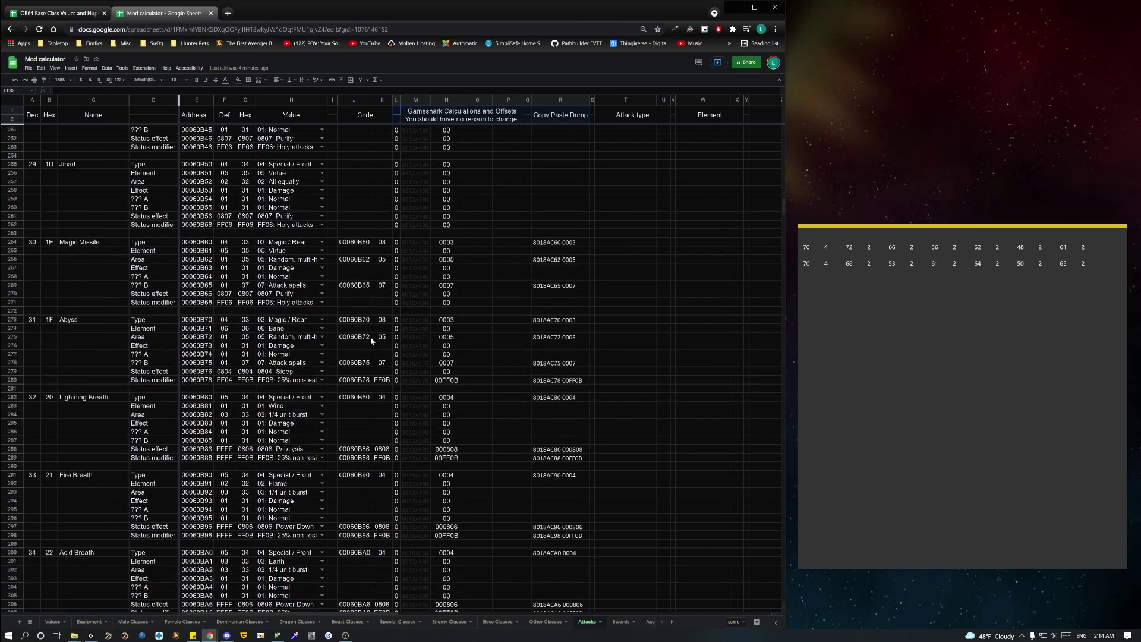
scroll(372, 336, "down", 6)
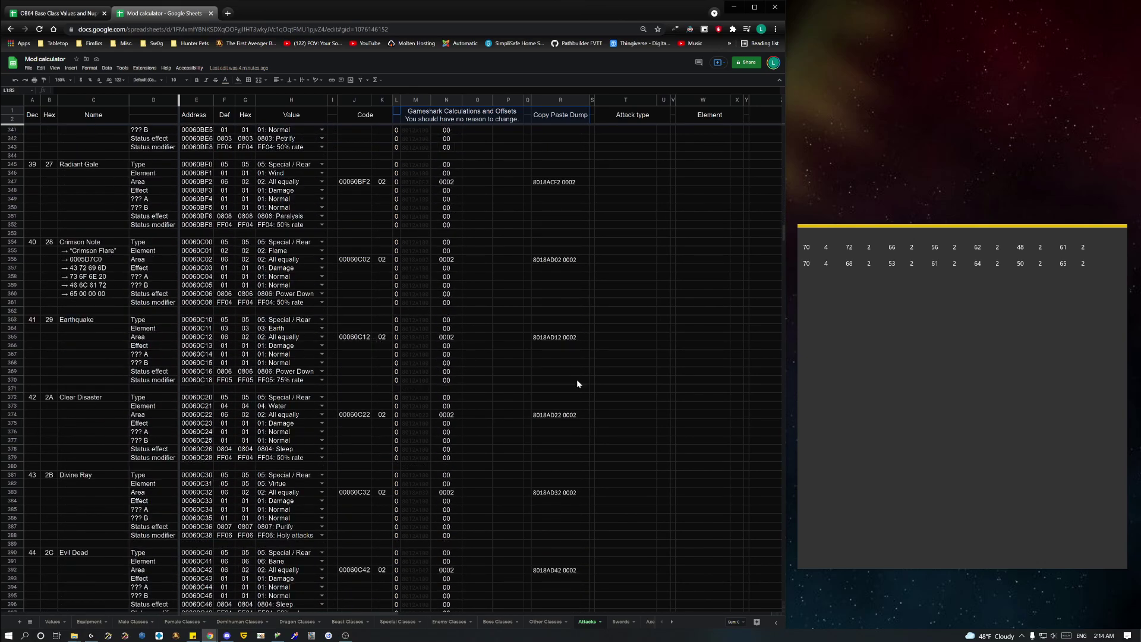
Step: Search the Attacks sheet for "shoot" and go to the Shoot attack entry
left_click(633, 335)
key("ctrl+f")
type("shoot")
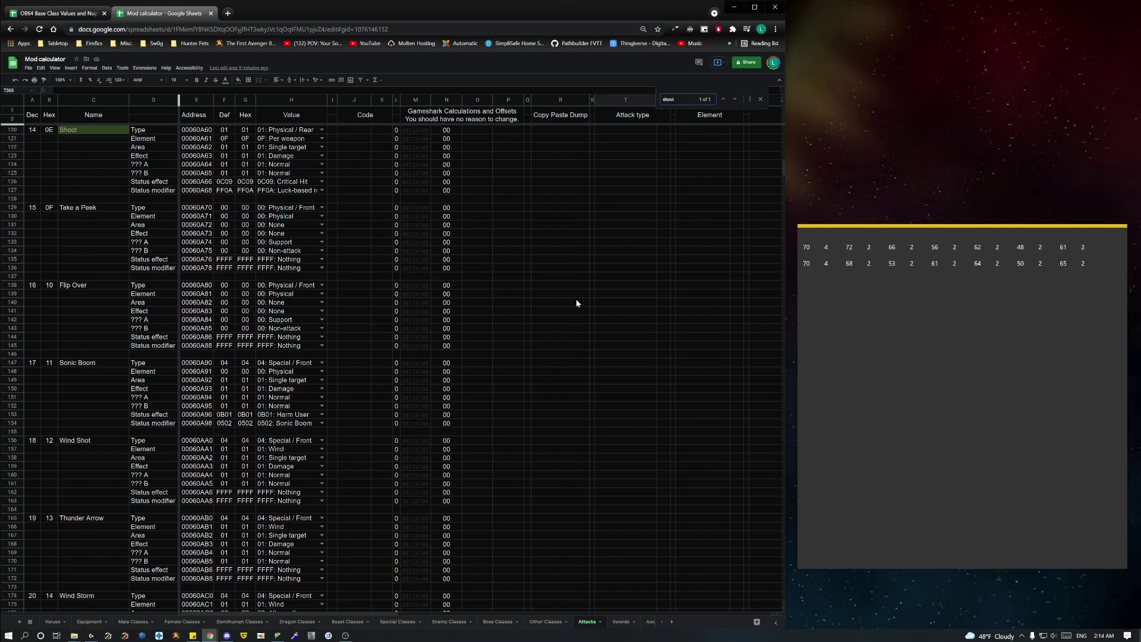
scroll(458, 213, "up", 2)
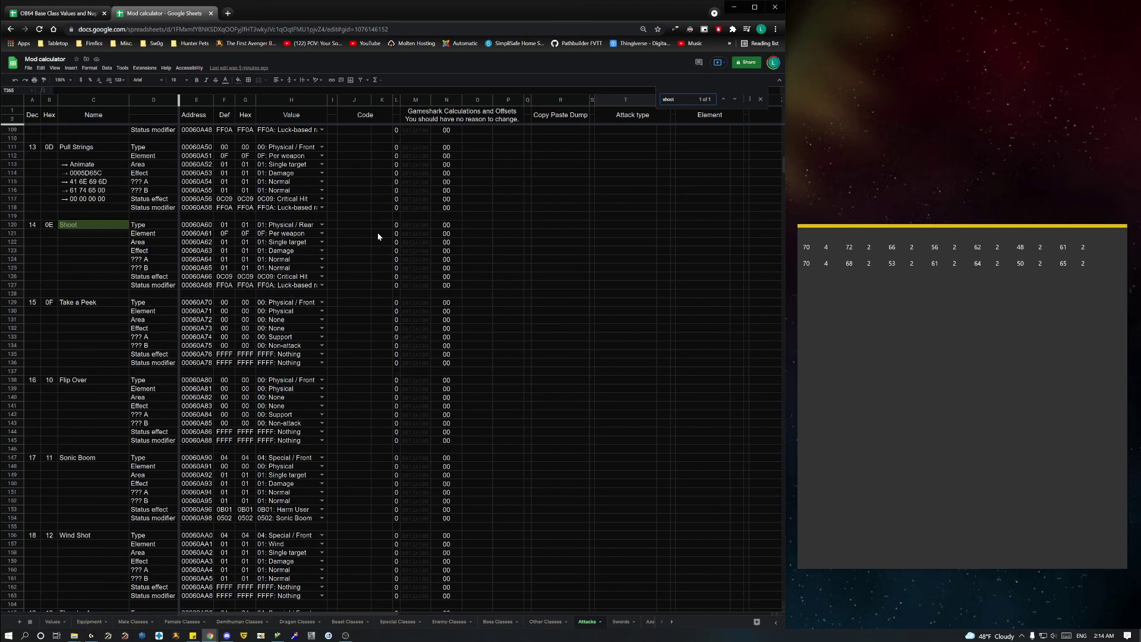
left_click(341, 225)
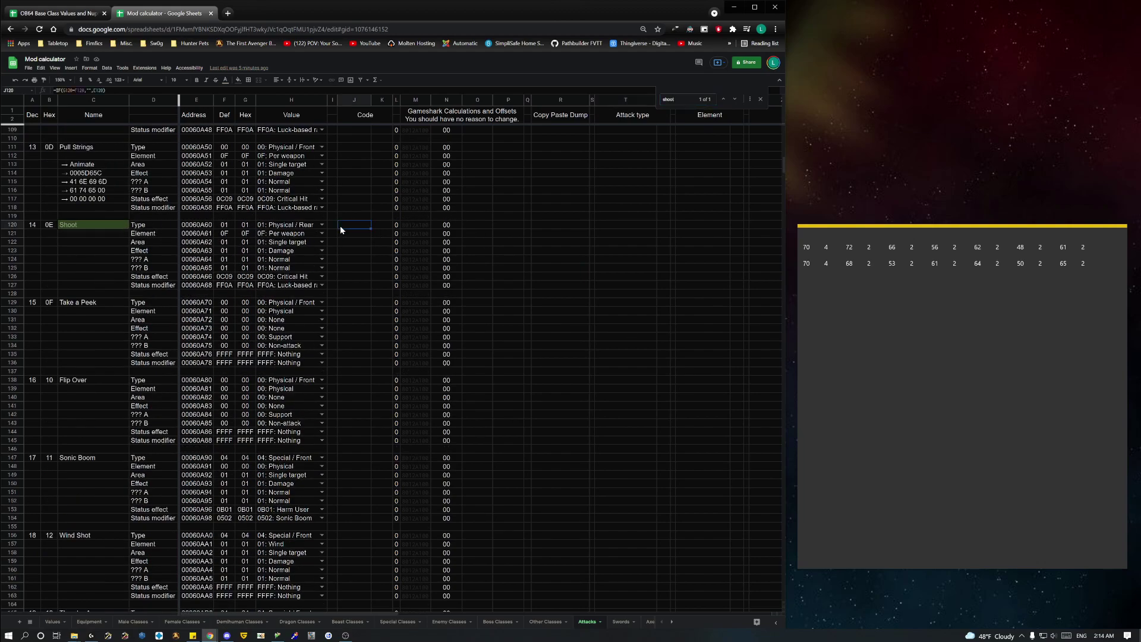
Step: Examine the options available for the Shoot attack's Effect and Type values without changing them
left_click(321, 250)
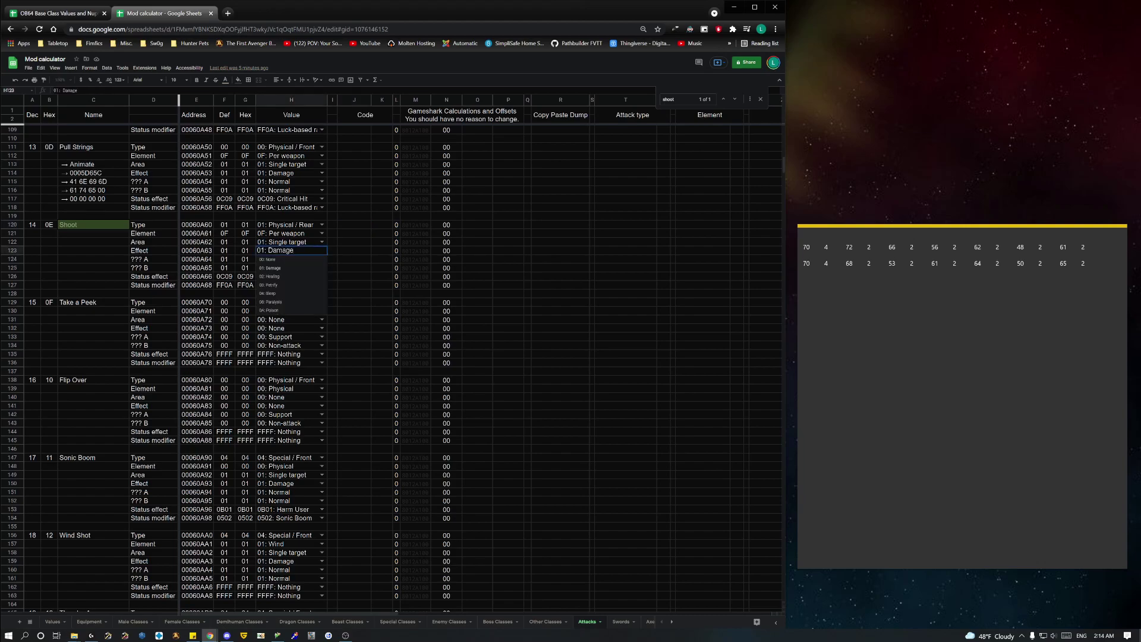
left_click(321, 224)
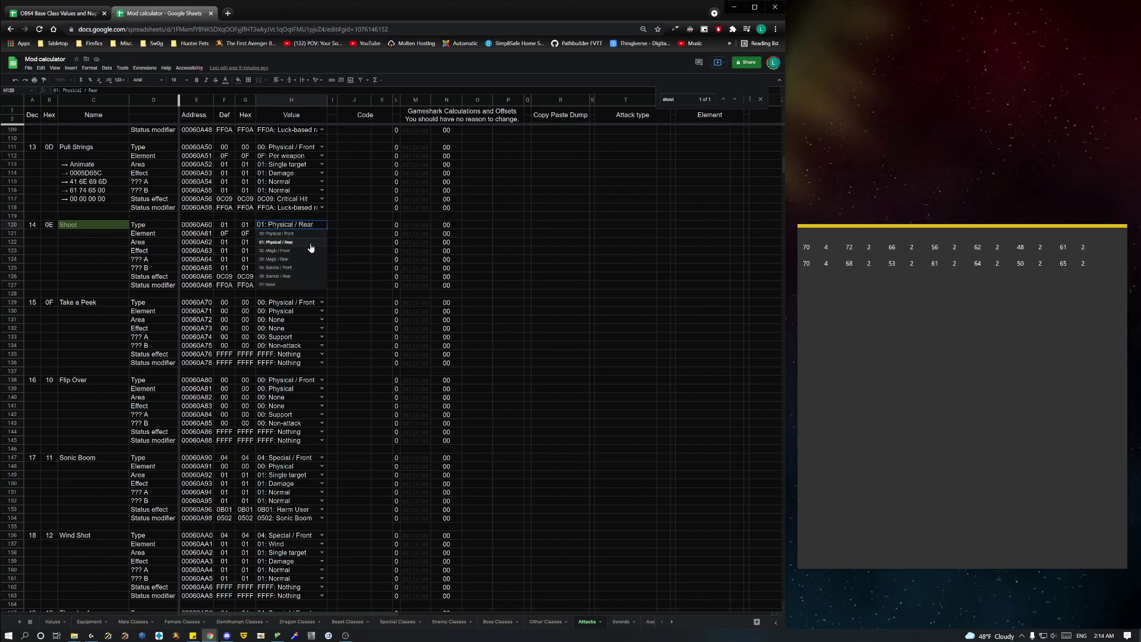
key("Up")
key("Up")
key("Up")
left_click(331, 225)
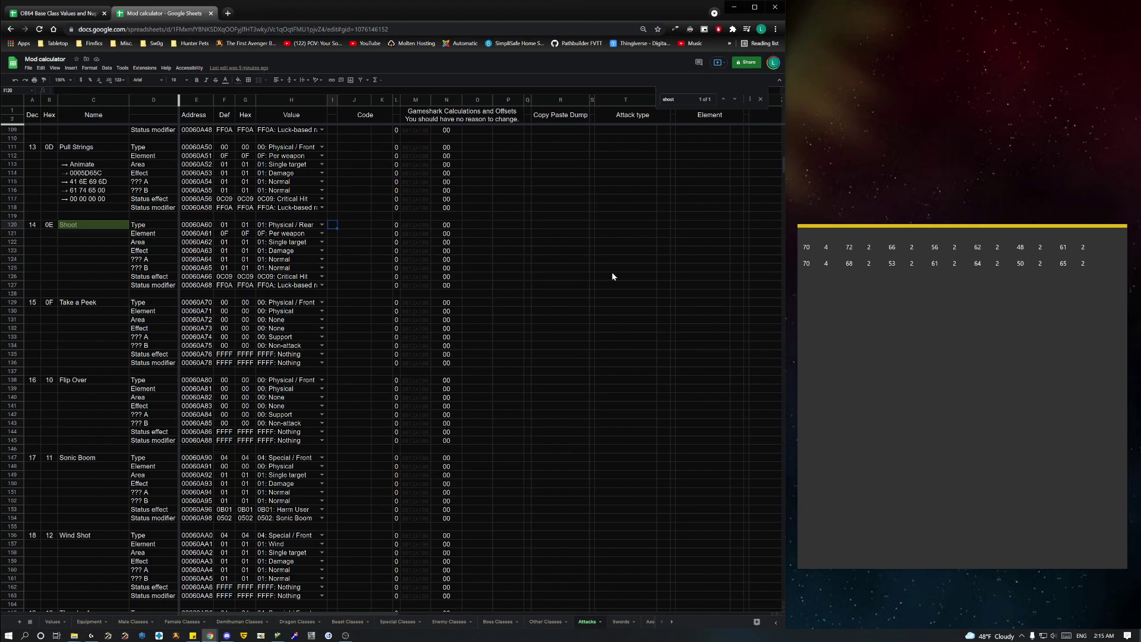
Step: Switch to Project64, enable the Amazon and Fighter Base Stat Changes cheats, and close the cheat window
key("alt+Tab")
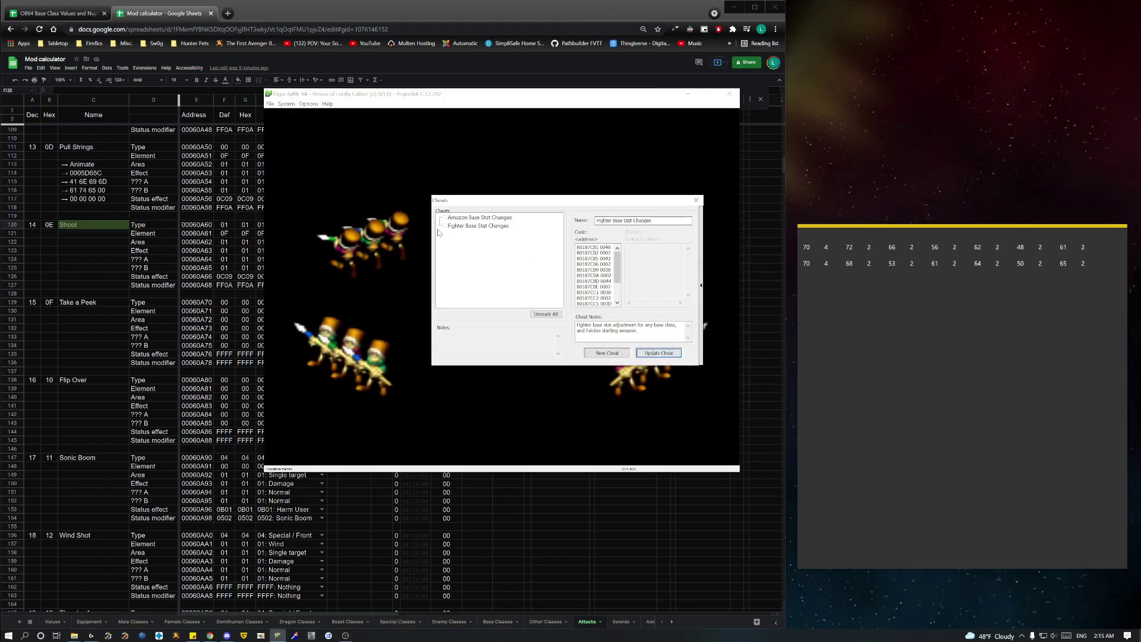
left_click(444, 231)
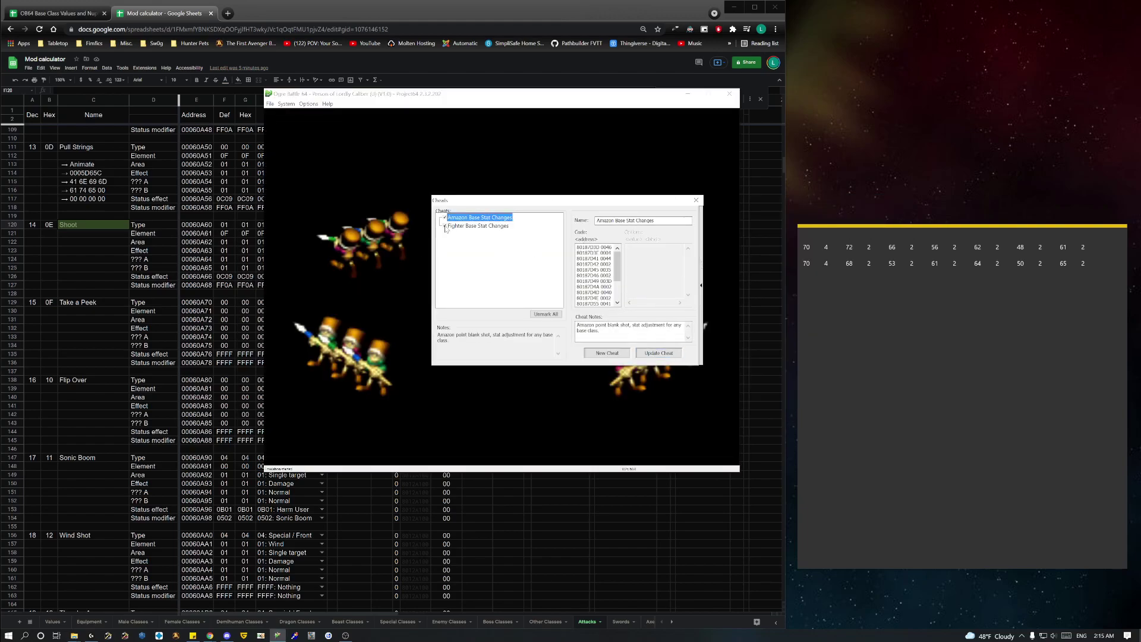
left_click(695, 200)
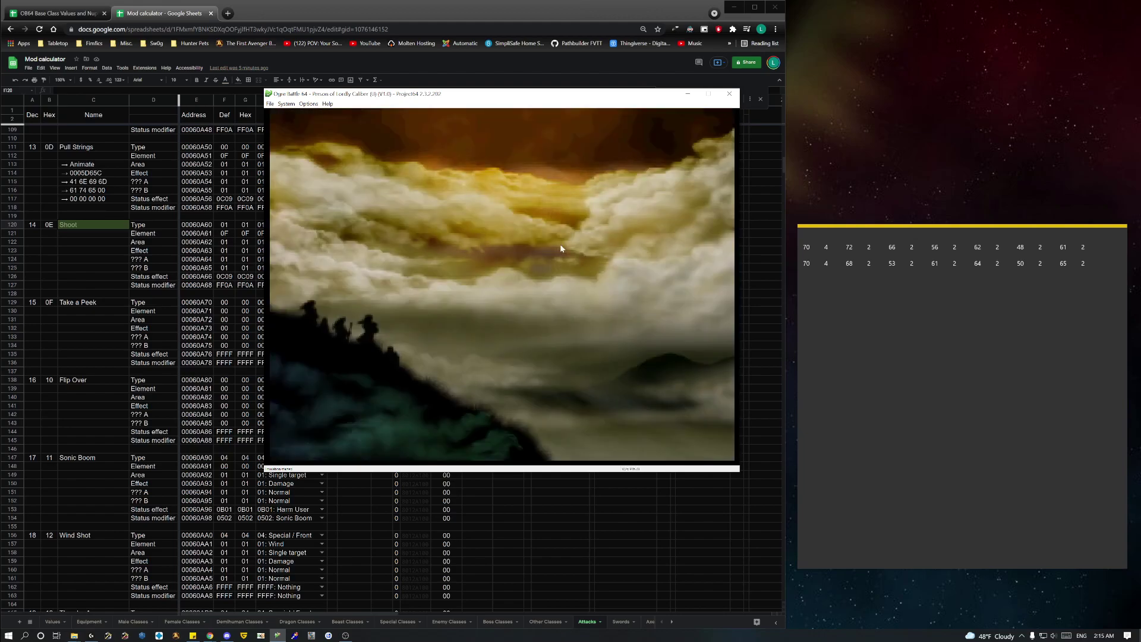
Step: Enter the game from the title screen and open the Organize Screen to inspect the members of unit 01
key("Return")
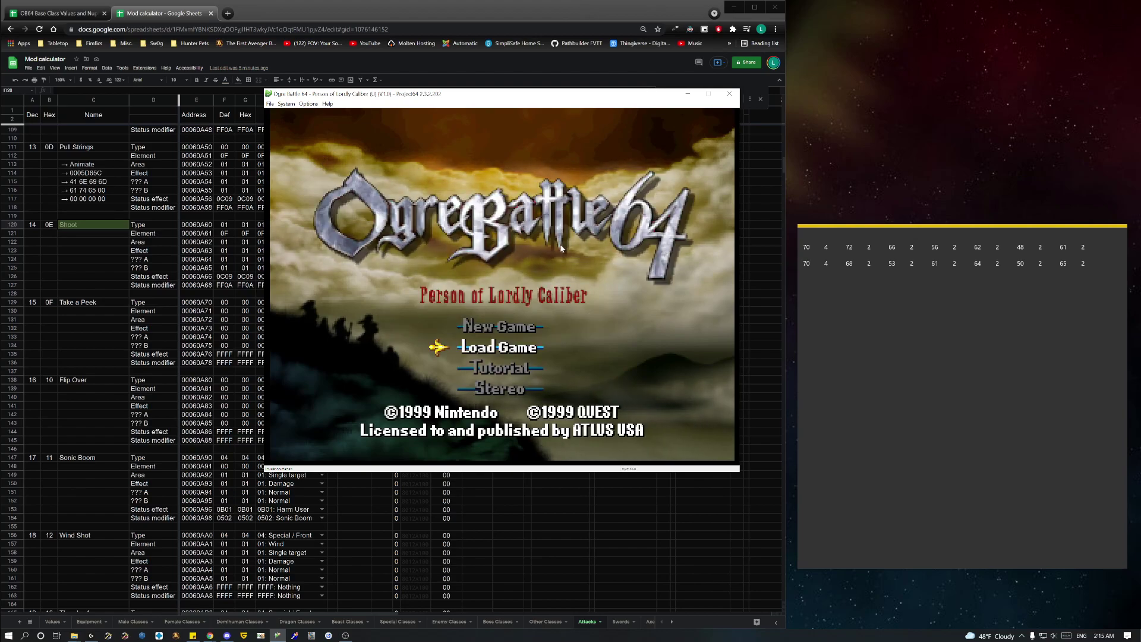
key("Up")
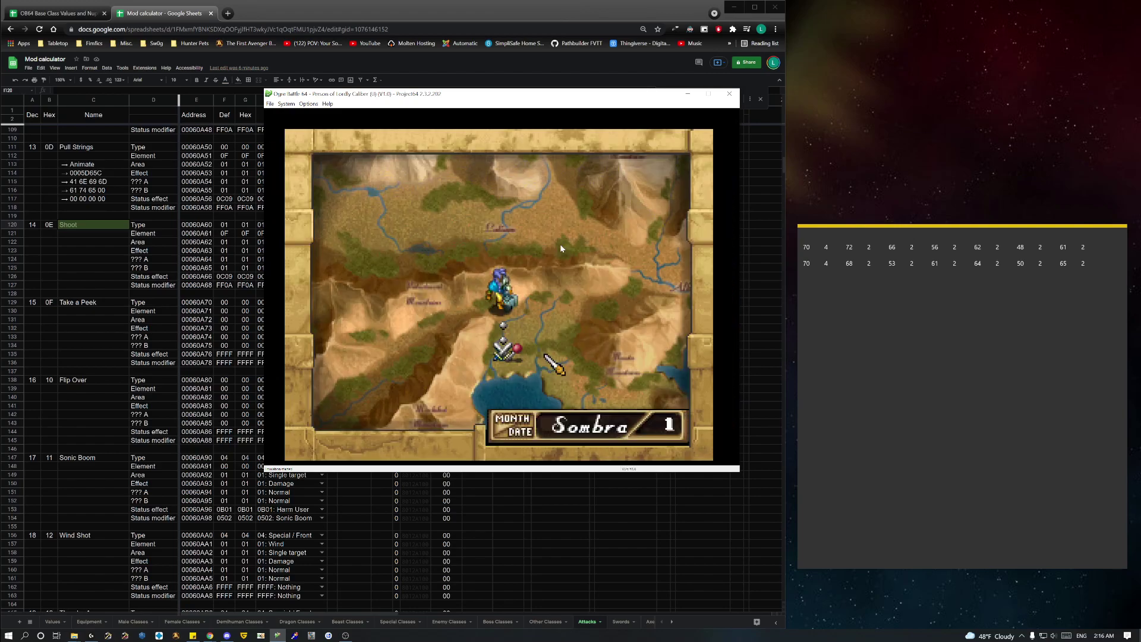
key("Up")
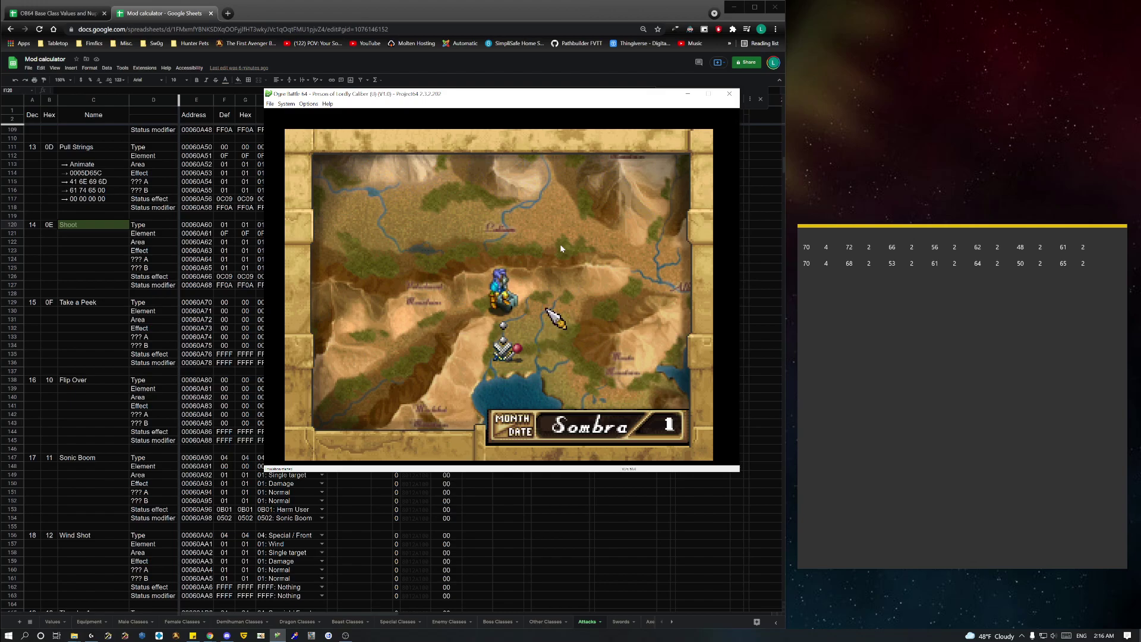
key("Return")
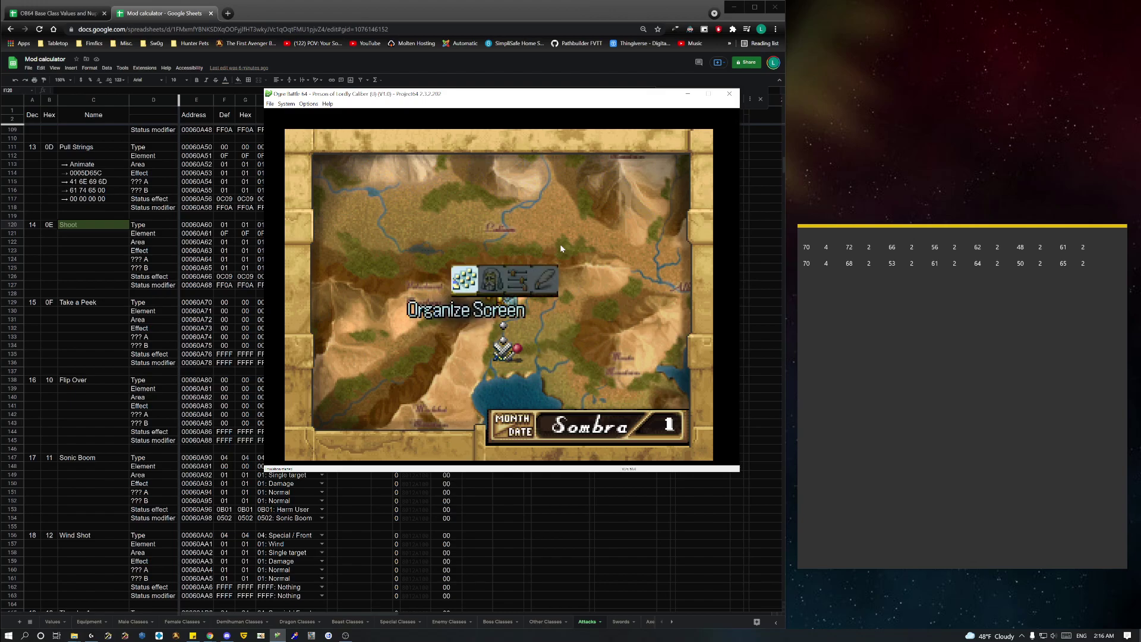
key("Return")
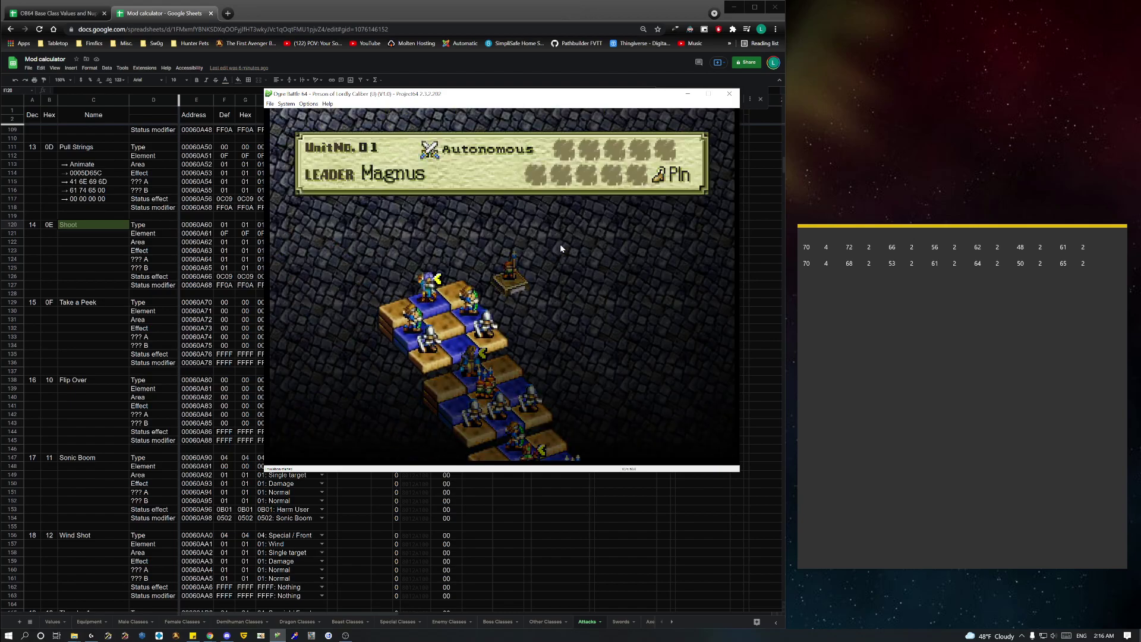
key("Return")
key("Right")
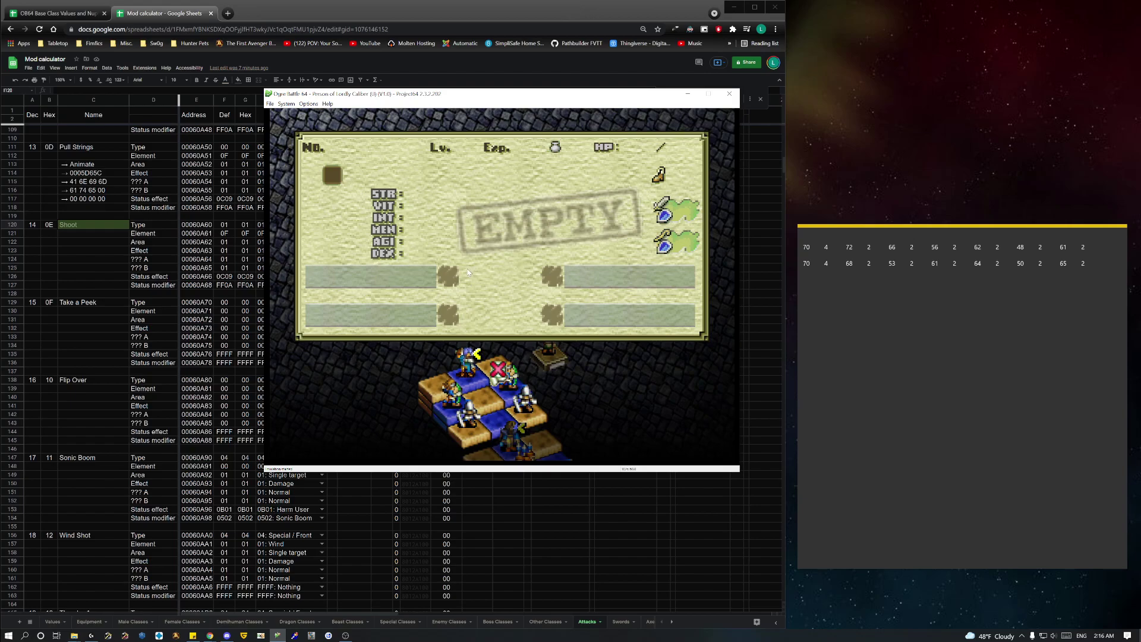
Step: Return to the Mod calculator and look up the Falchion in the weapons list on the Values sheet
left_click(76, 260)
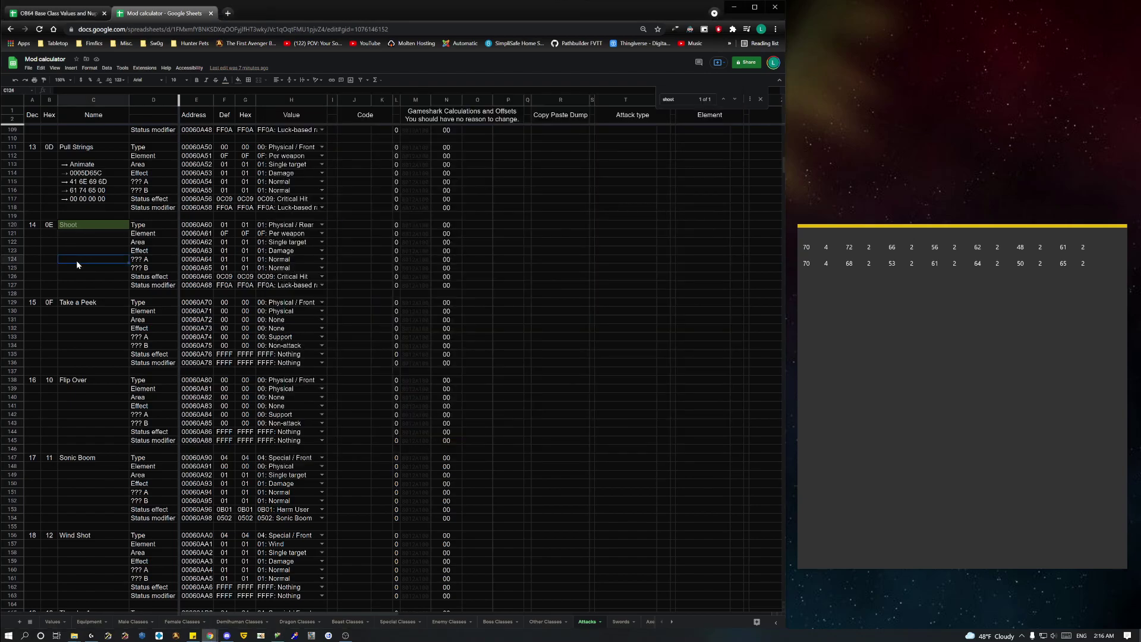
left_click(59, 622)
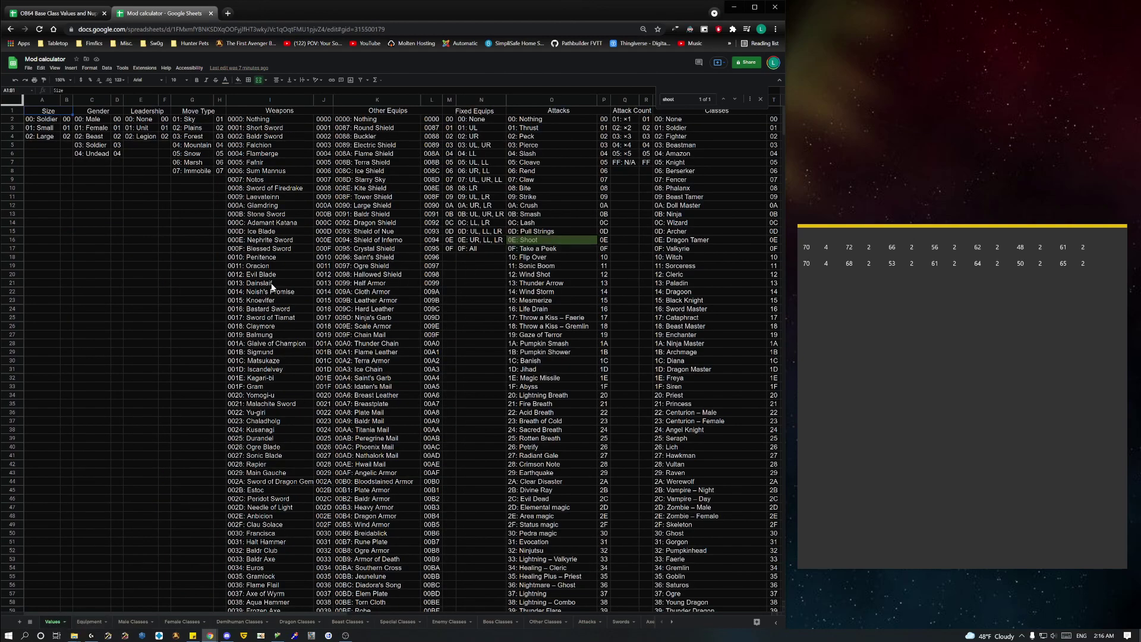
key("ctrl+f")
type("falcio")
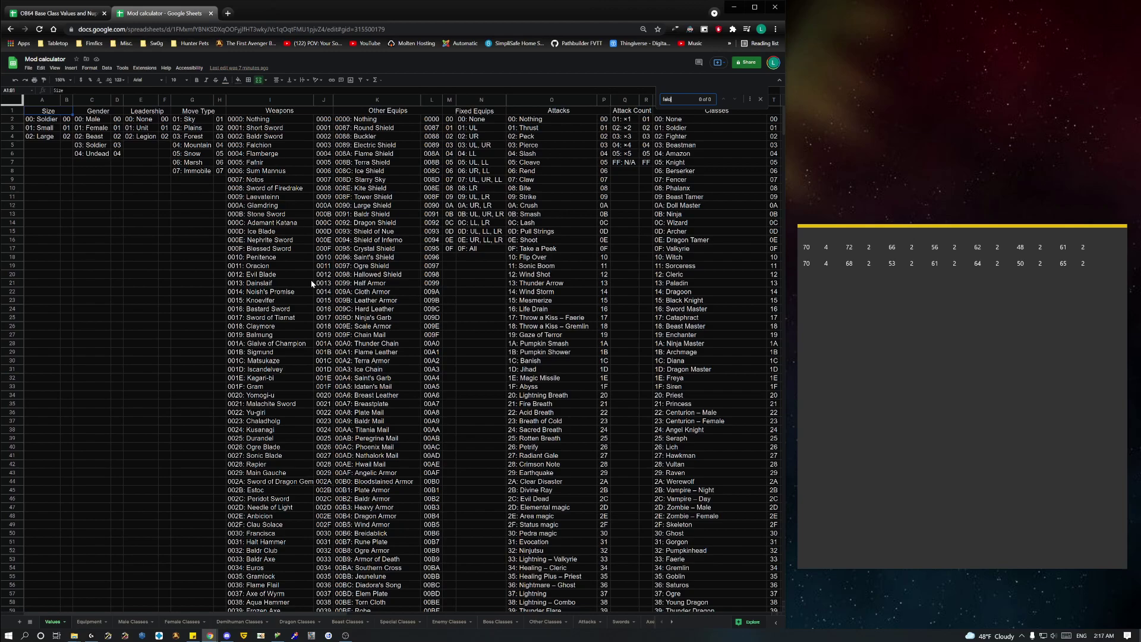
key("BackSpace")
key("BackSpace")
key("BackSpace")
key("BackSpace")
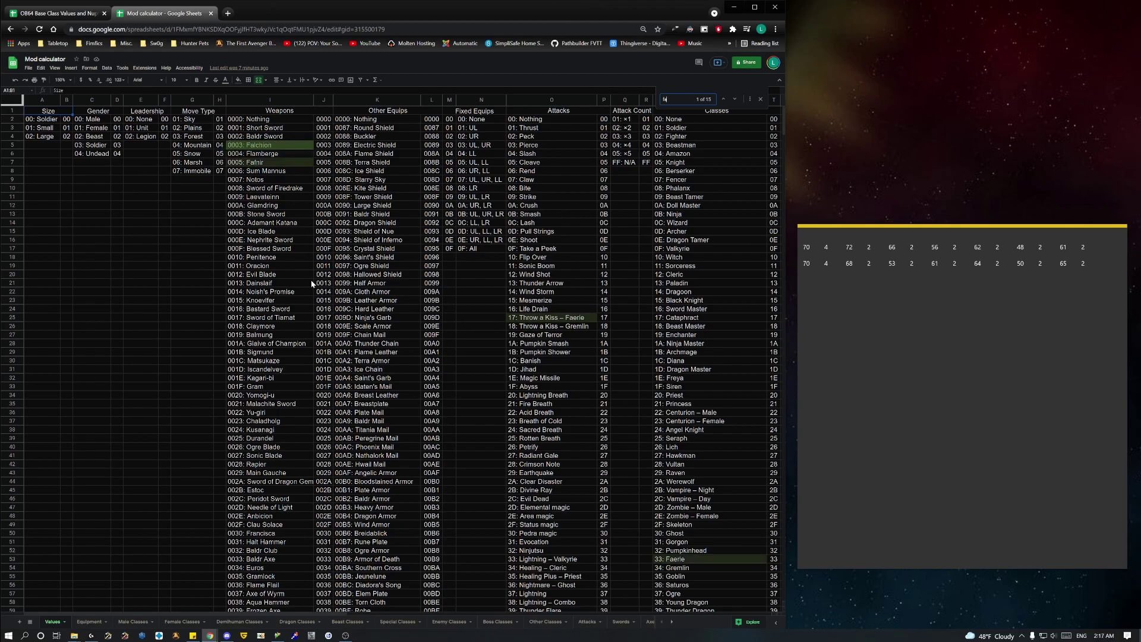
left_click(270, 146)
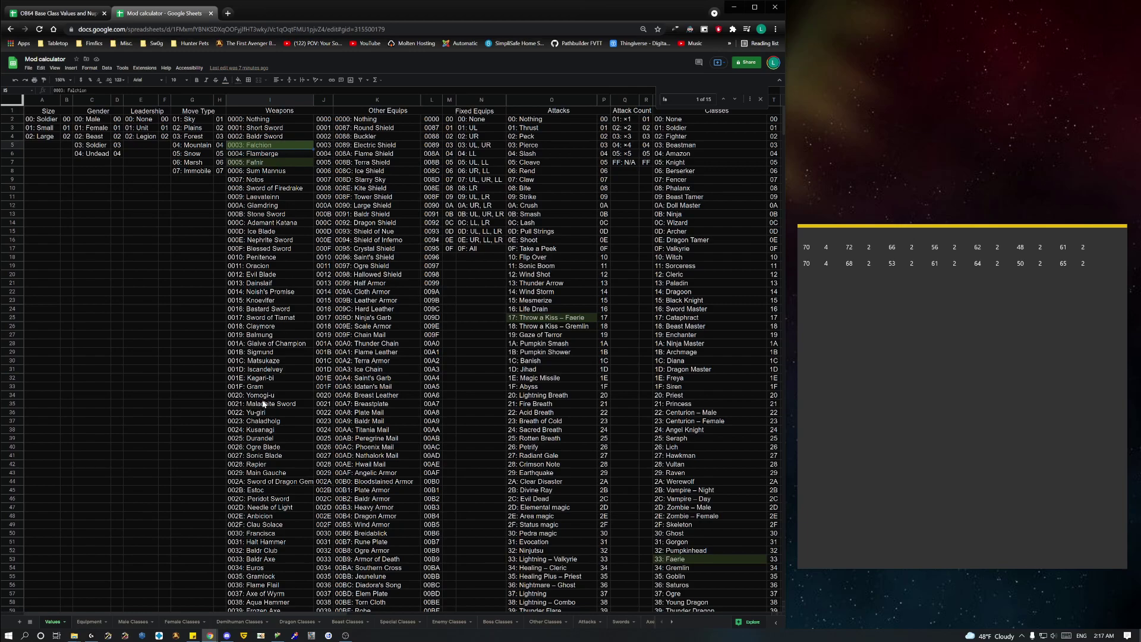
Step: Find the Falchion on the Swords sheet and examine its Category options and the neighbouring sword entries
left_click(620, 622)
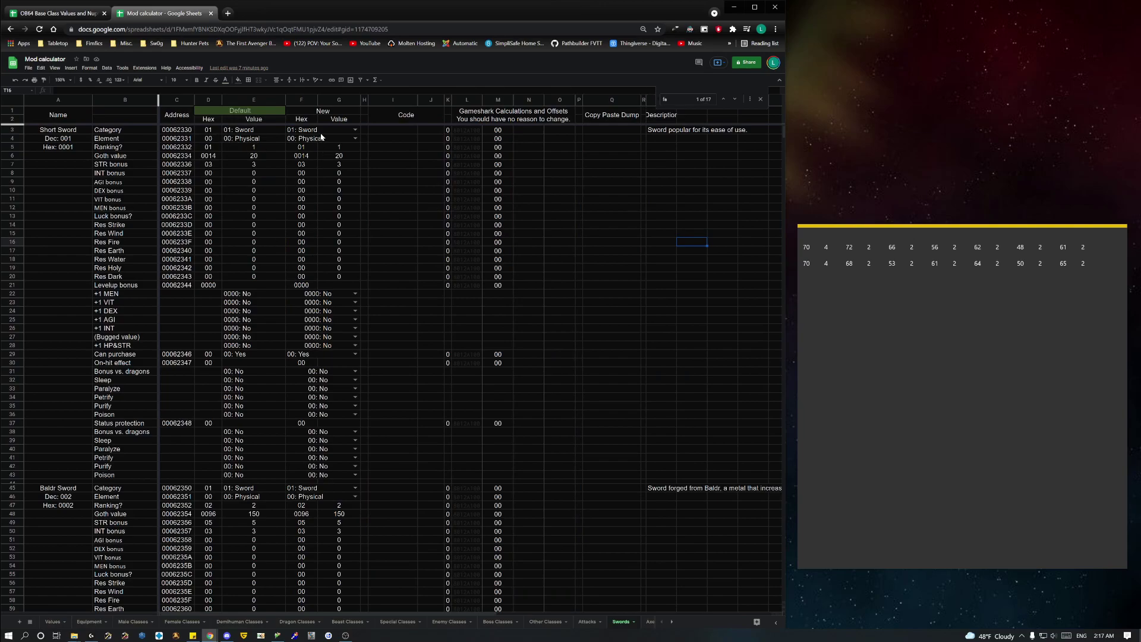
type("lc")
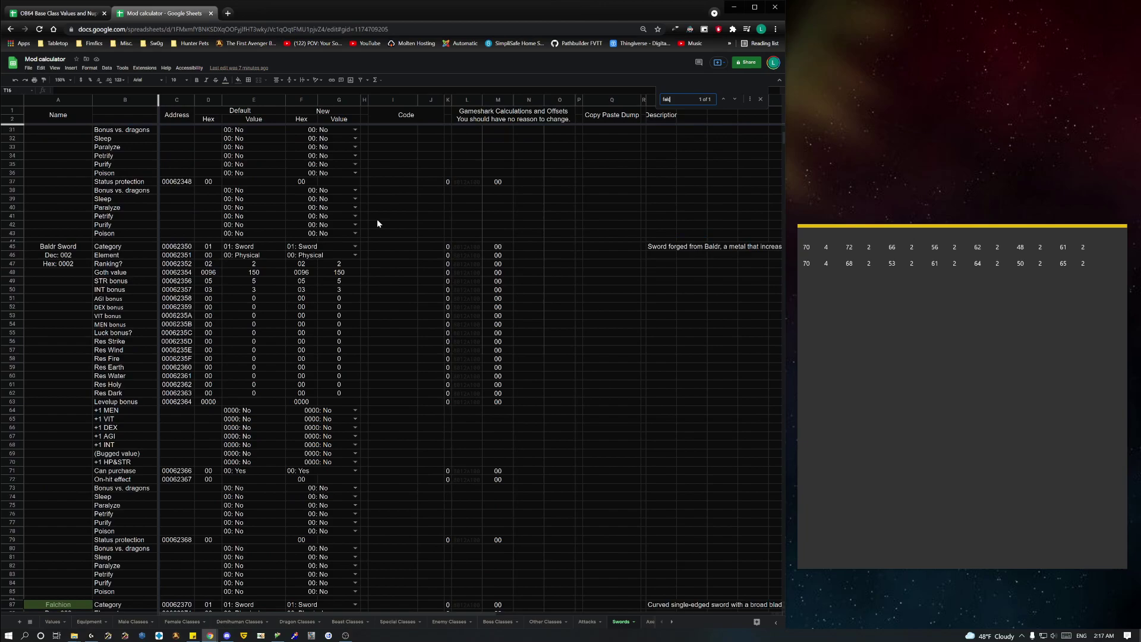
scroll(369, 286, "down", 2)
left_click(324, 510)
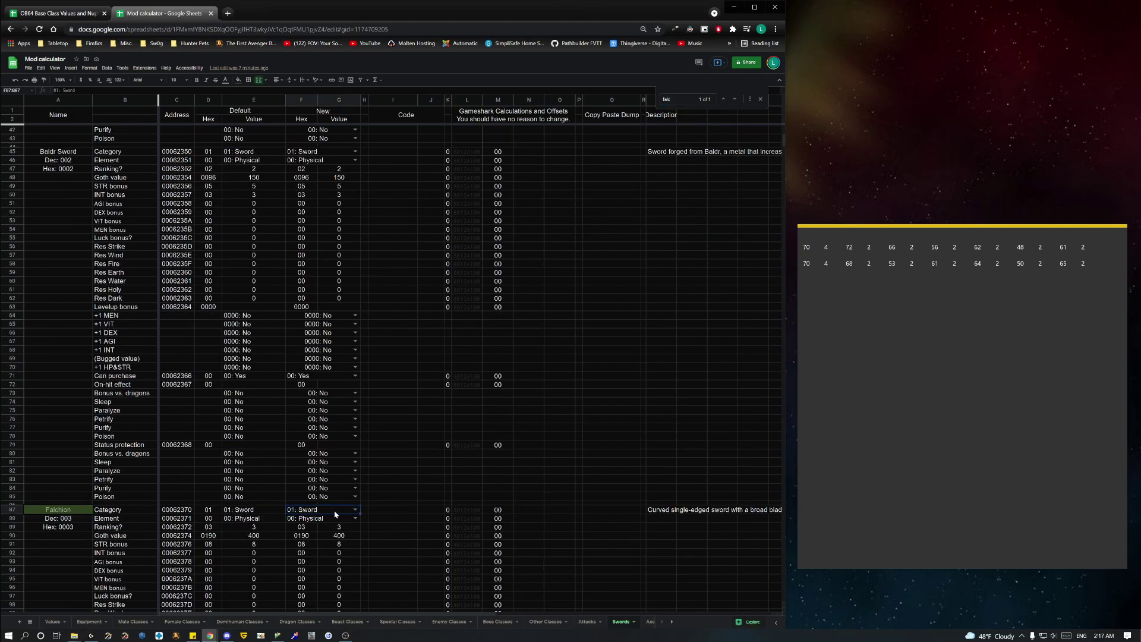
left_click(355, 509)
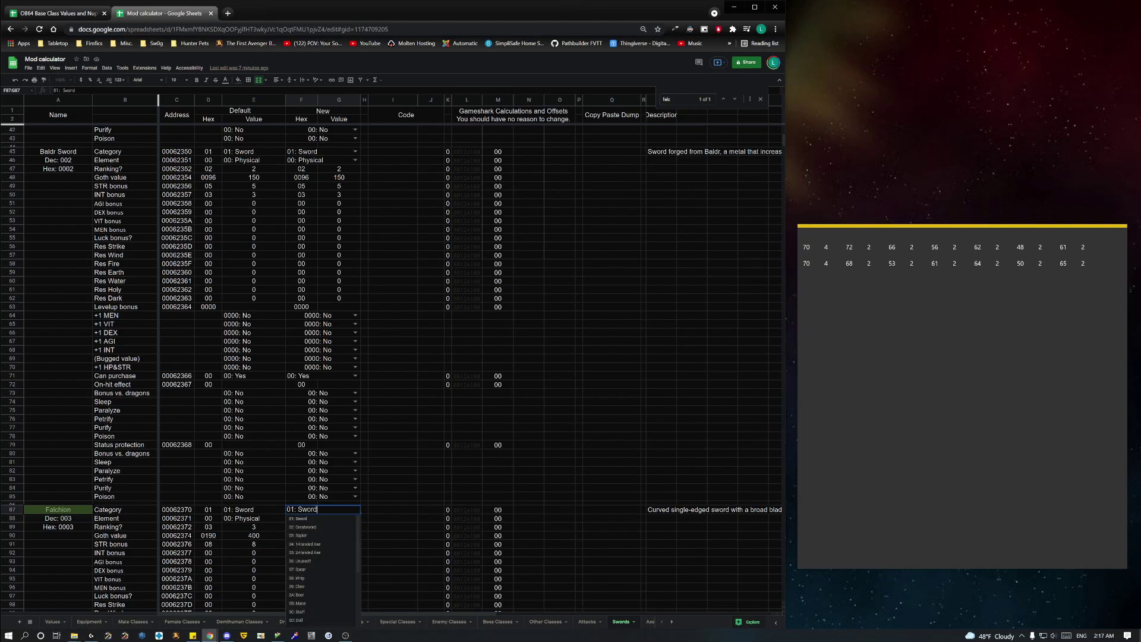
left_click(389, 489)
scroll(392, 481, "up", 5)
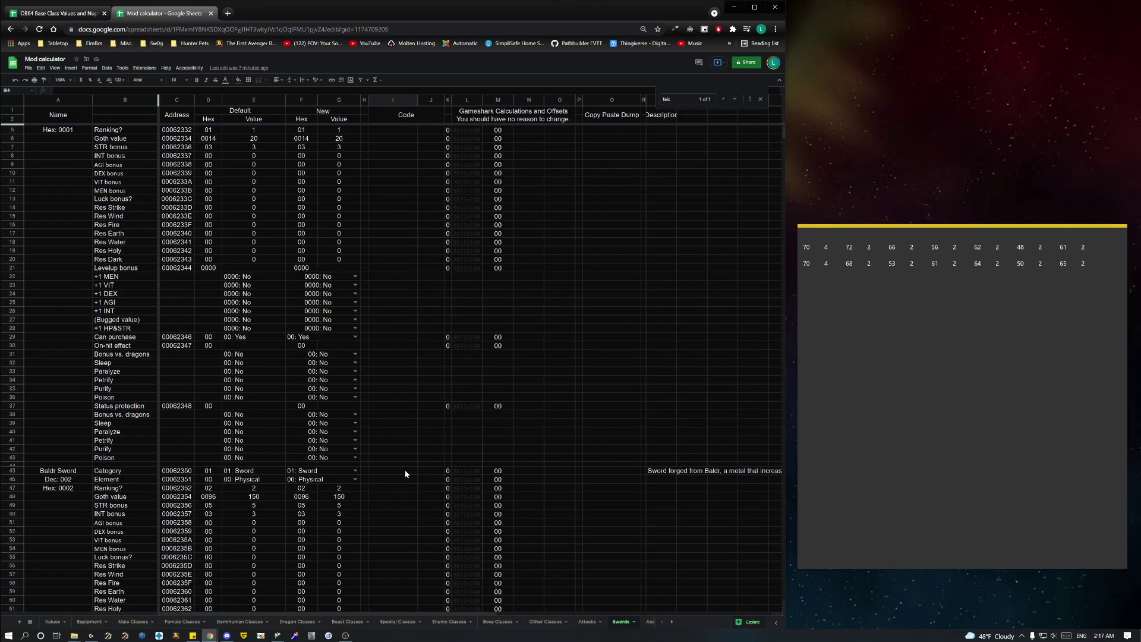
scroll(406, 467, "up", 1)
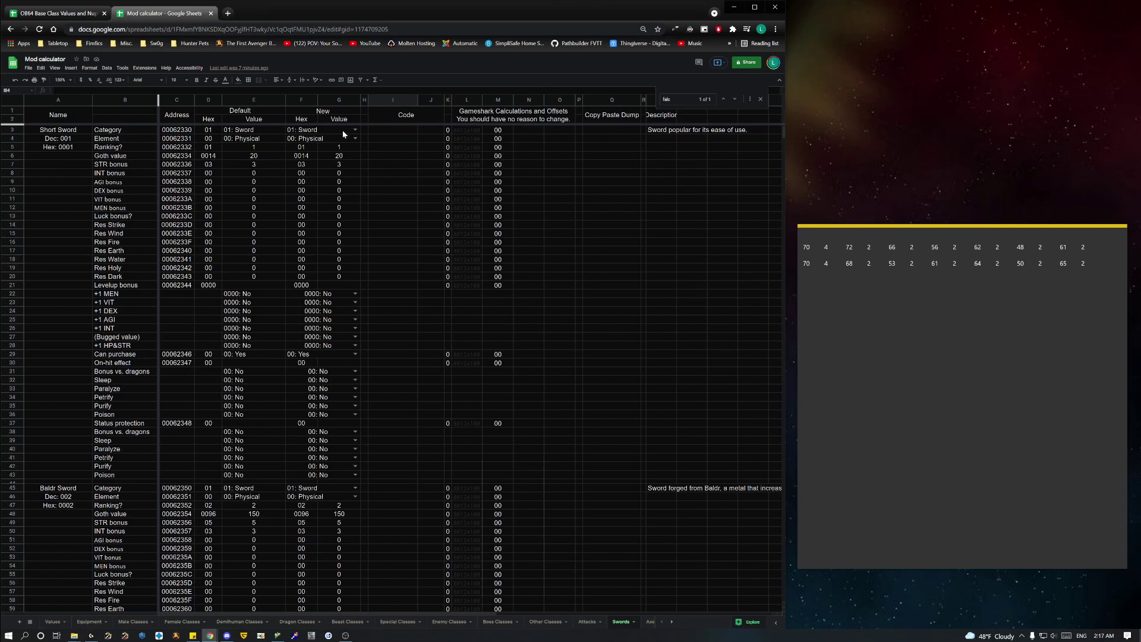
Step: Switch to Project64 and check the Amazon's stats and attacks on the character screen
key("alt+Tab")
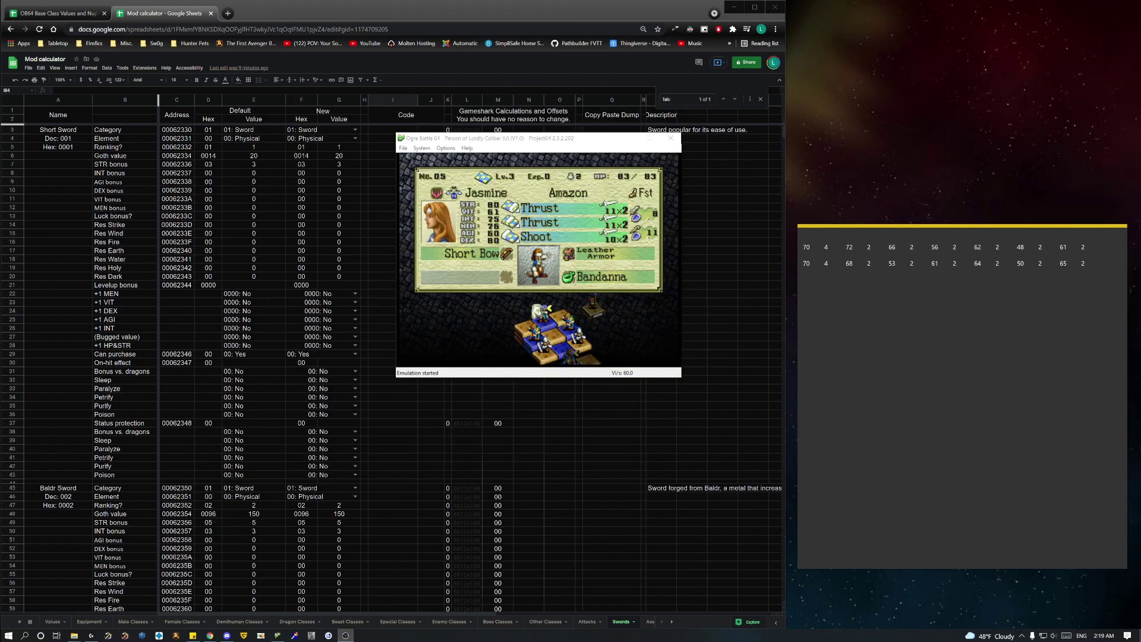
left_click(580, 145)
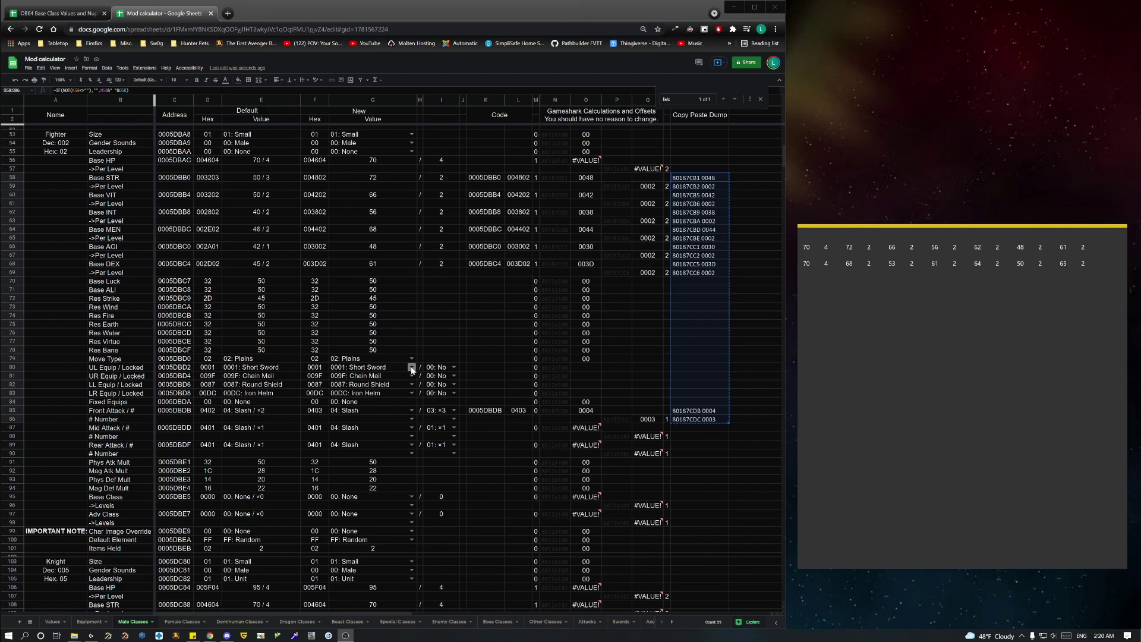
Step: Copy the Fighter's codes from Base STR through the front attack number, and launch Ogre Battle 64 - Person of Lordly Caliber in Project64
left_click_drag(710, 182, 709, 420)
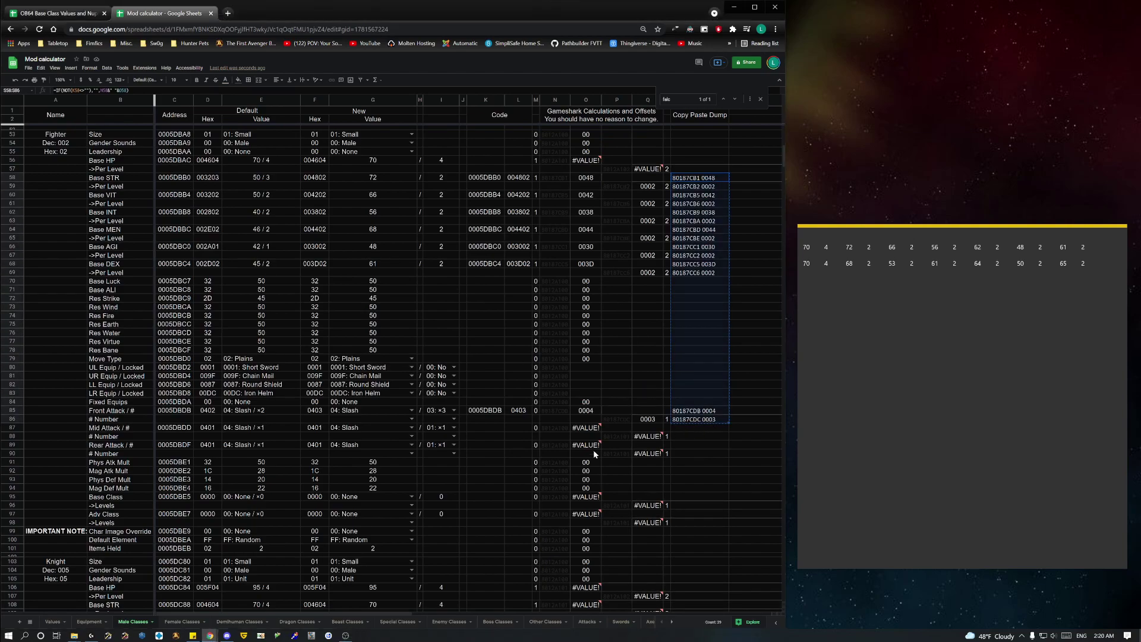
left_click(277, 635)
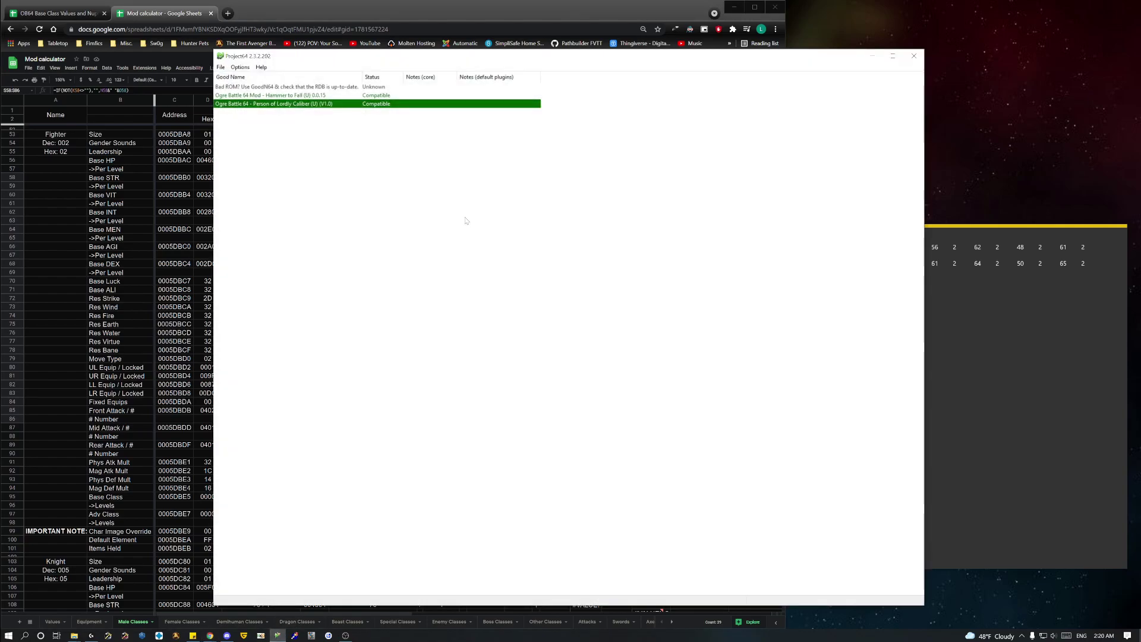
double_click(335, 106)
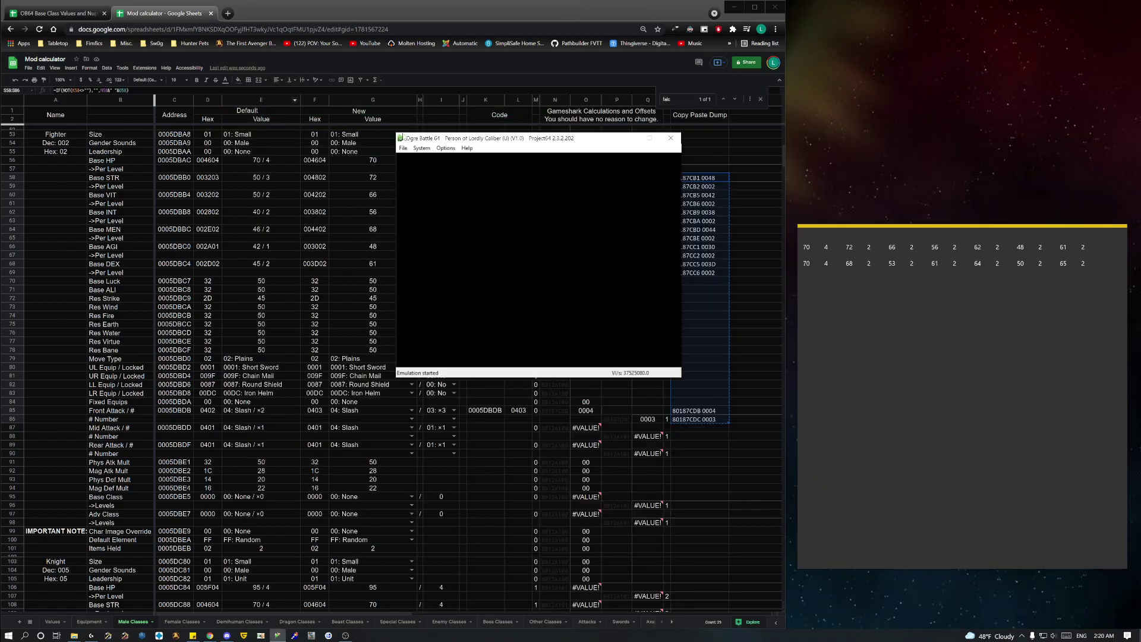
Step: Open the cheats and replace the Fighter Base Stat Changes code with the copied Fighter codes
left_click(421, 148)
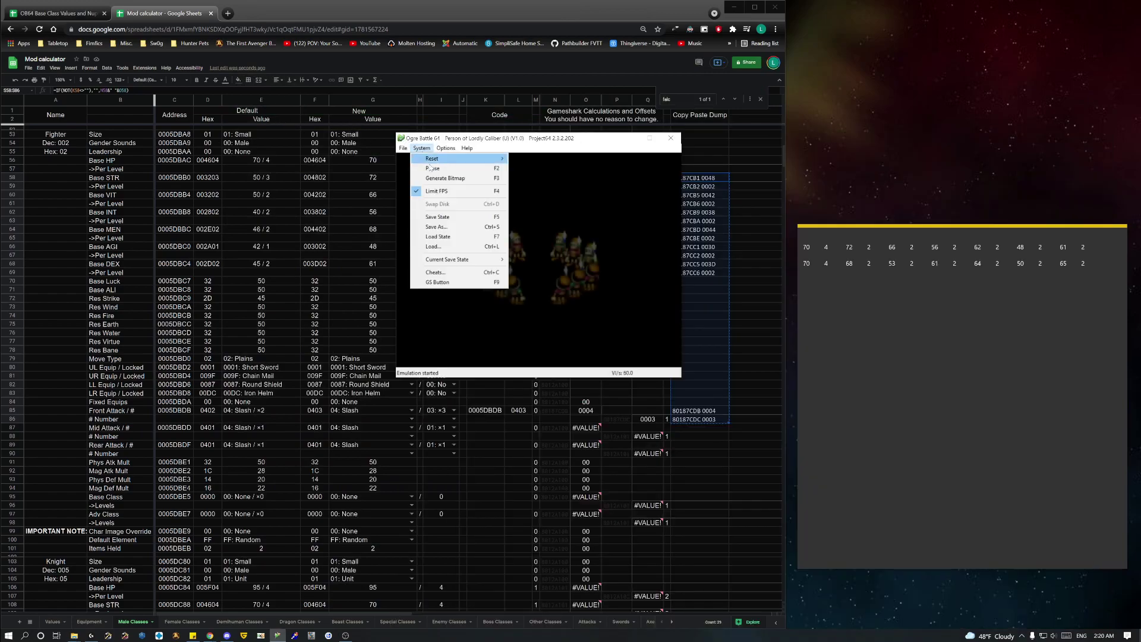
left_click(437, 273)
left_click(604, 260)
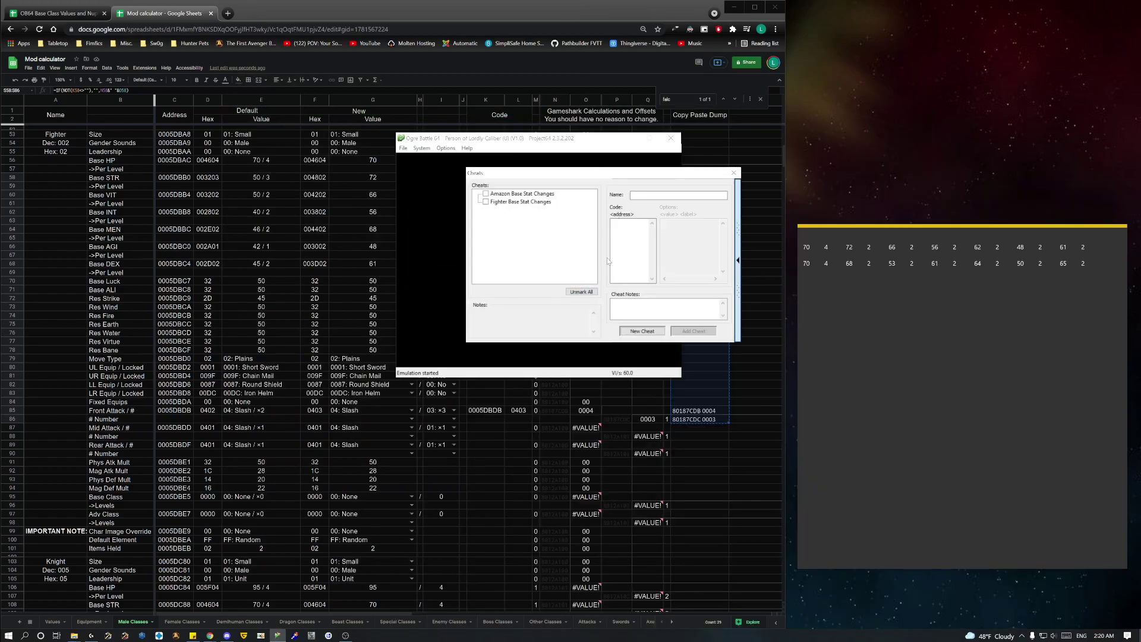
left_click(502, 202)
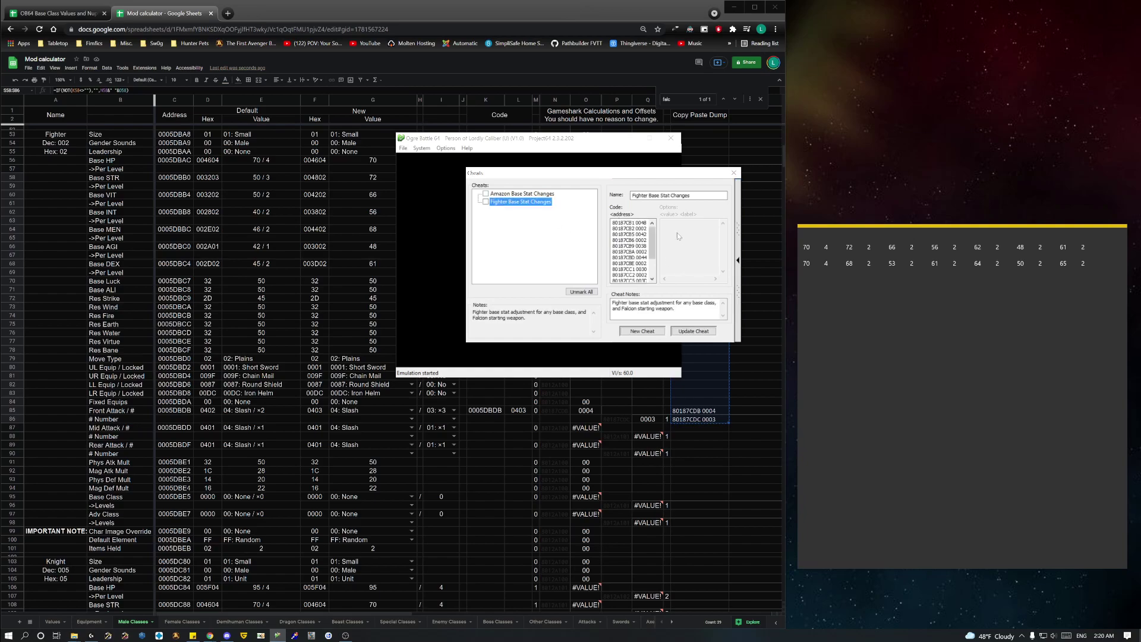
left_click(632, 223)
key("ctrl+a")
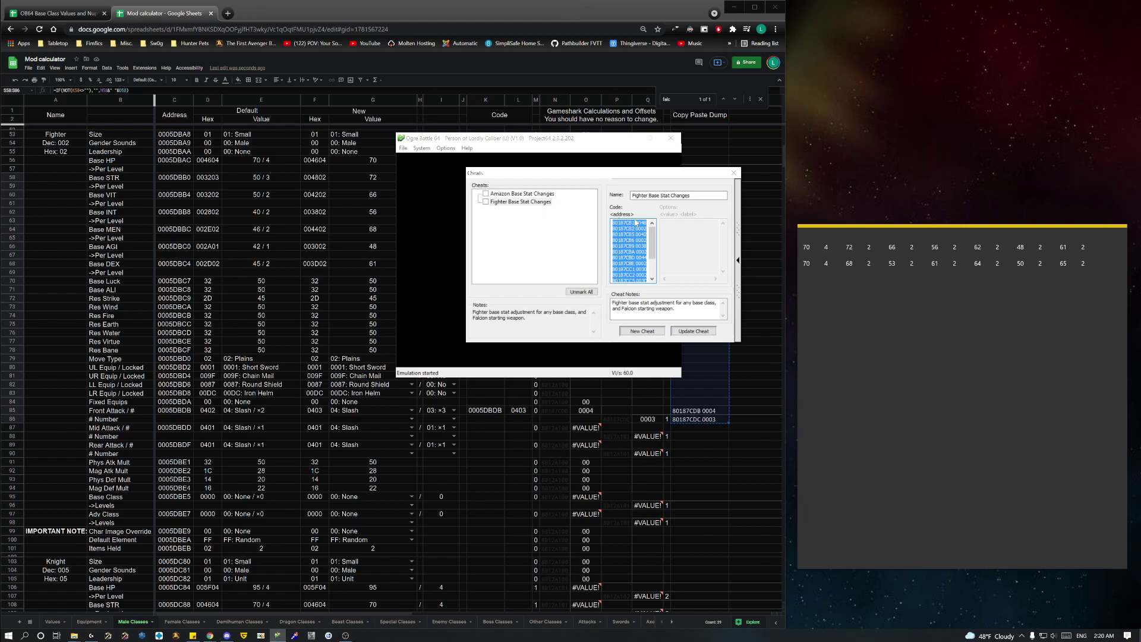
key("ctrl+v")
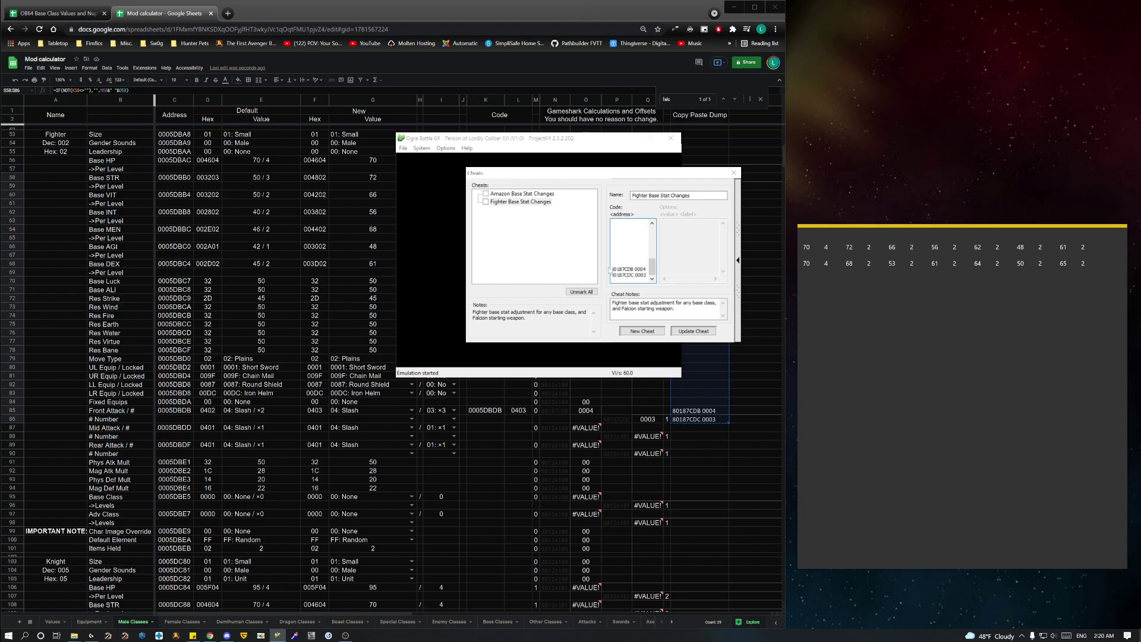
Step: Remove the blank lines between the DEX codes and the front attack codes 80187CDB 0004 and 80187CDC 0003
left_click(613, 269)
key("Down")
key("Down")
key("Down")
key("Down")
key("Down")
key("Down")
key("Down")
key("Down")
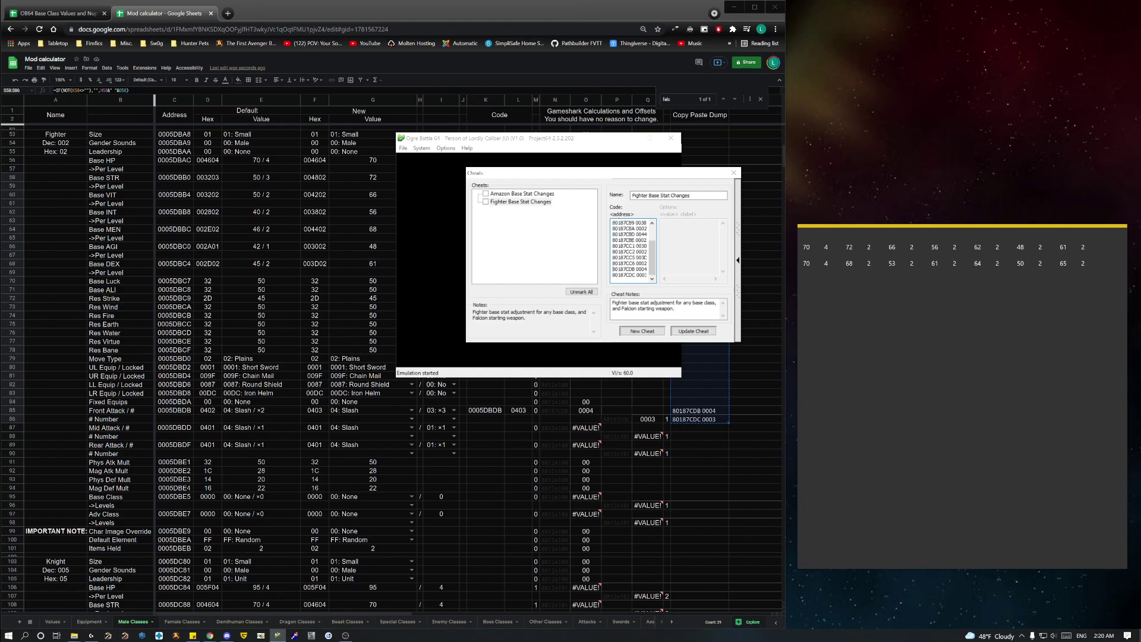
Step: Shorten the Fighter cheat's notes to "Fighter base stat adjustment for any base class." and update the cheat
left_click(674, 308)
key("shift+Home")
type(".")
left_click(693, 331)
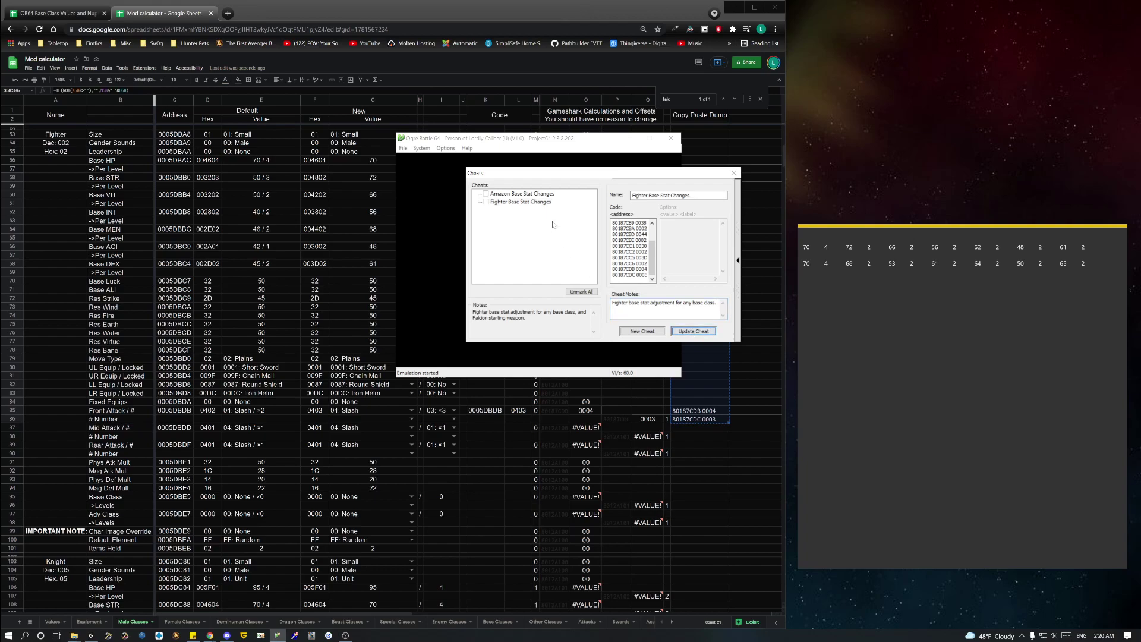
Step: Enable the Amazon and Fighter Base Stat Changes cheats, and reopen the cheat list to check that both are ticked
left_click(485, 194)
left_click(486, 201)
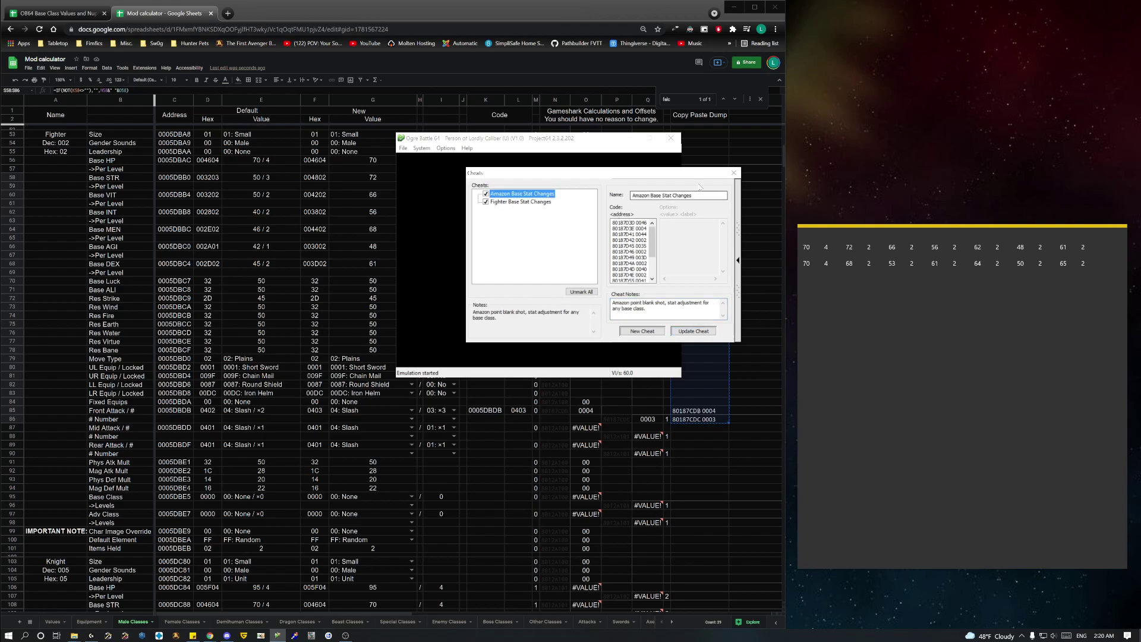
left_click(690, 331)
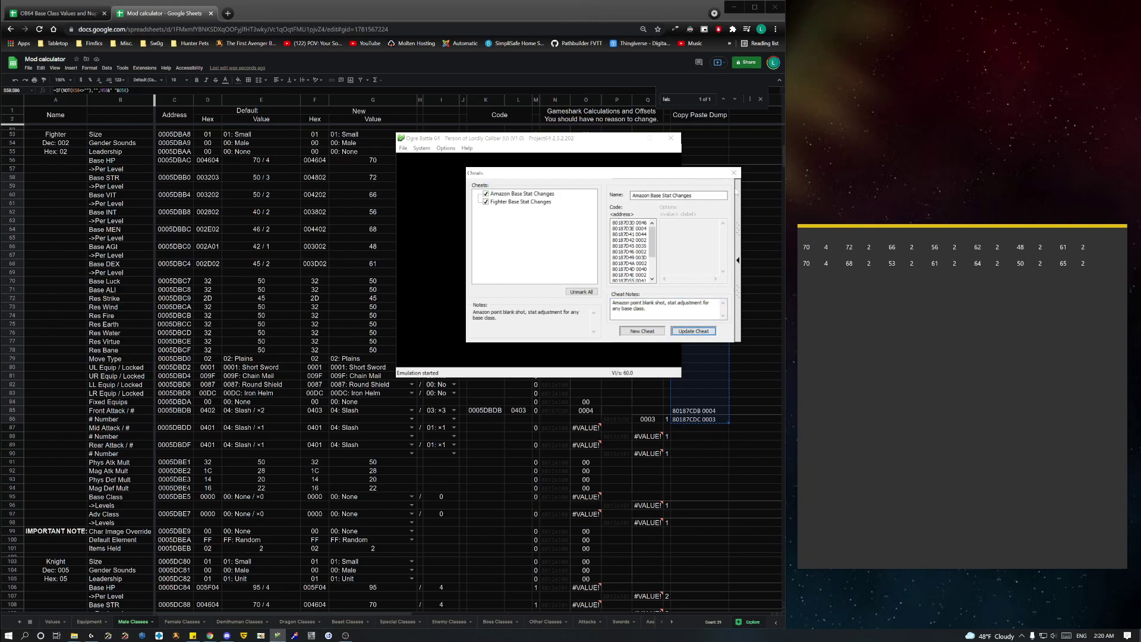
left_click(733, 172)
left_click(421, 148)
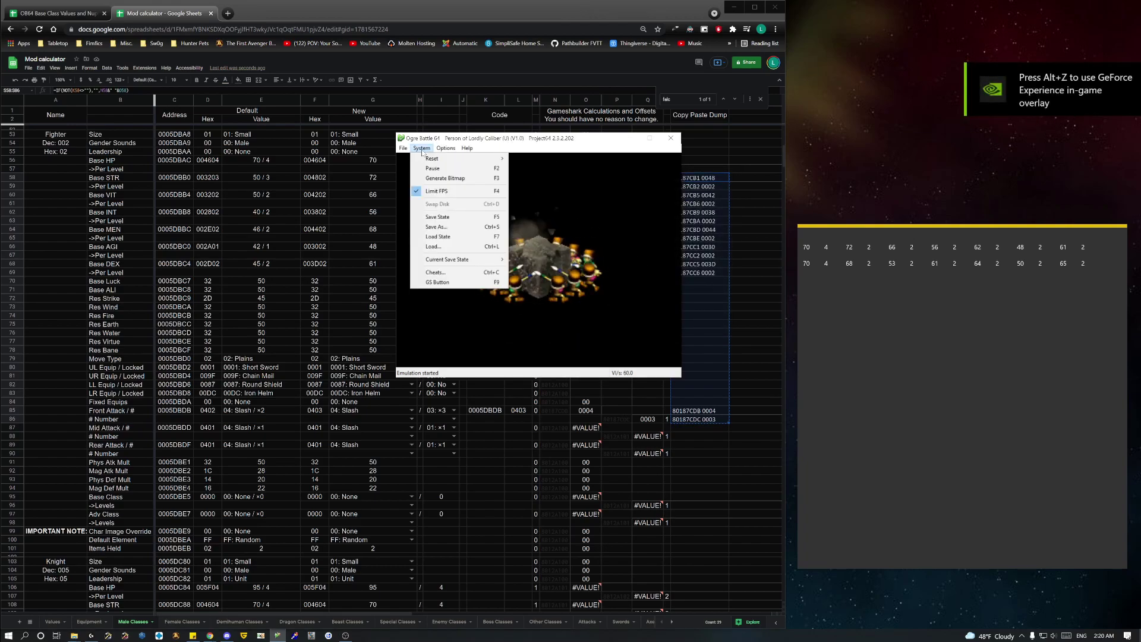
left_click(445, 273)
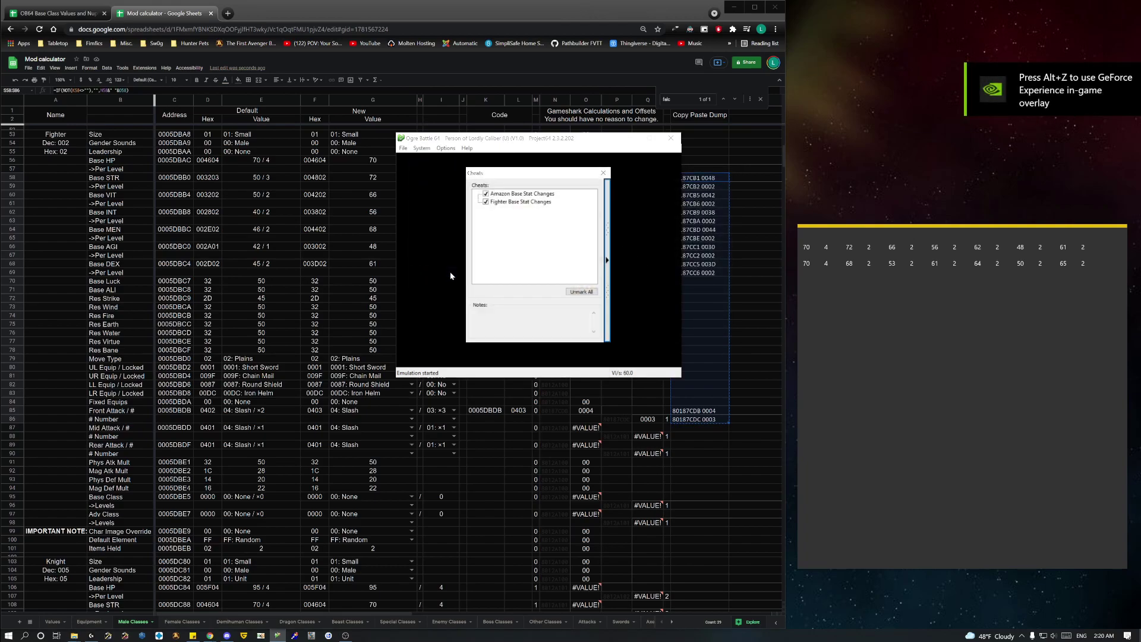
left_click(603, 173)
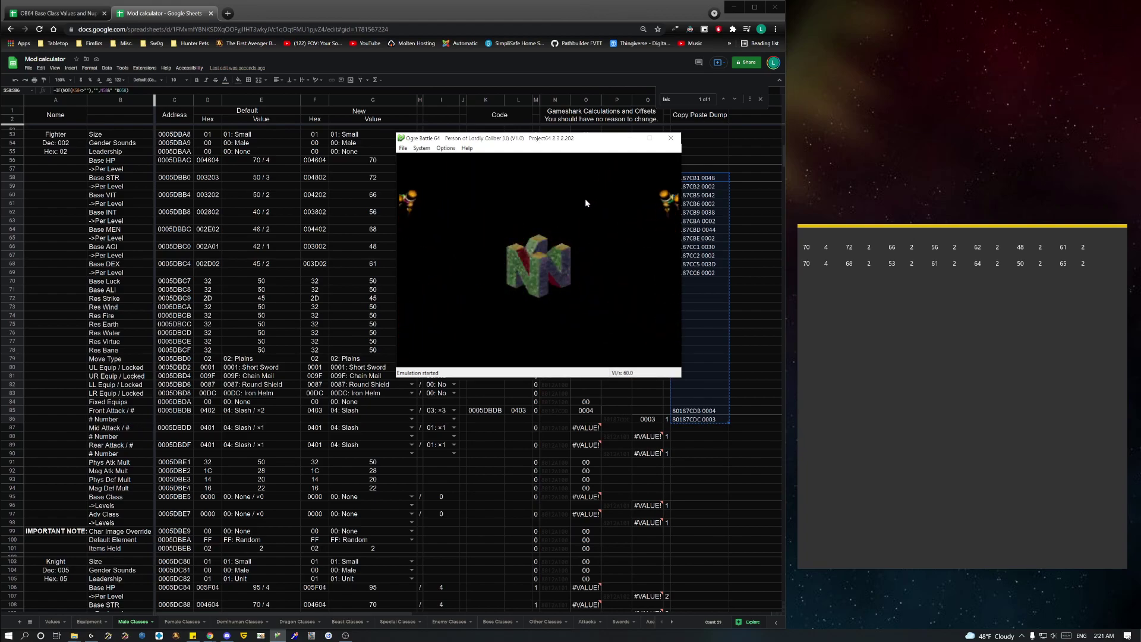
Step: Select save slot 4, and set the windowed resolution to 640 x 480 in the graphics settings
key("4")
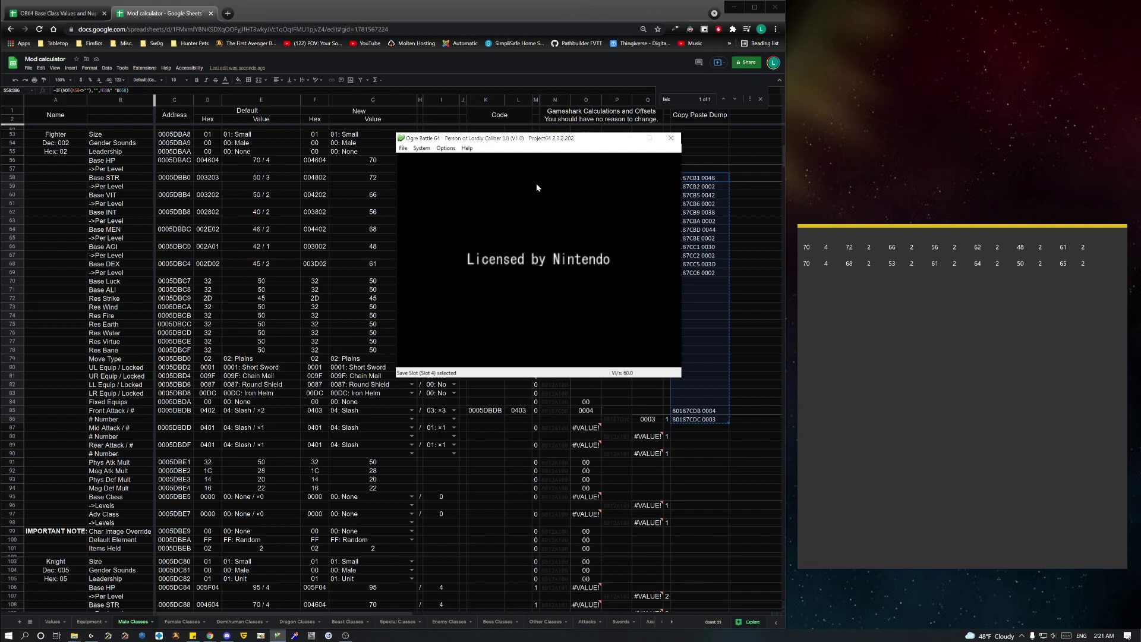
left_click(445, 148)
left_click(469, 183)
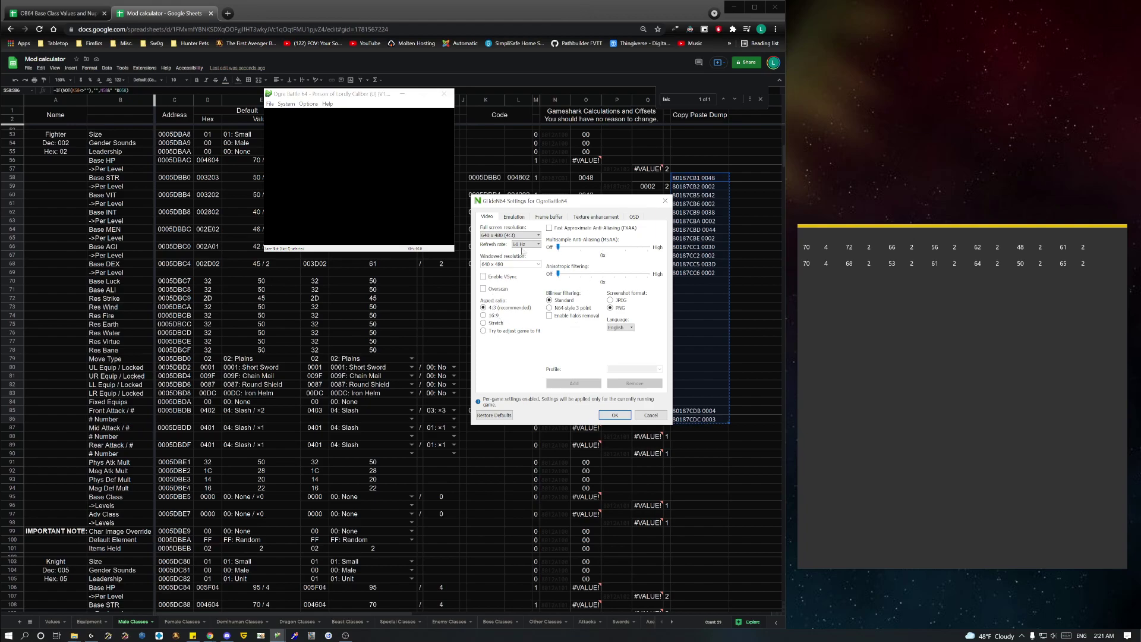
left_click(615, 415)
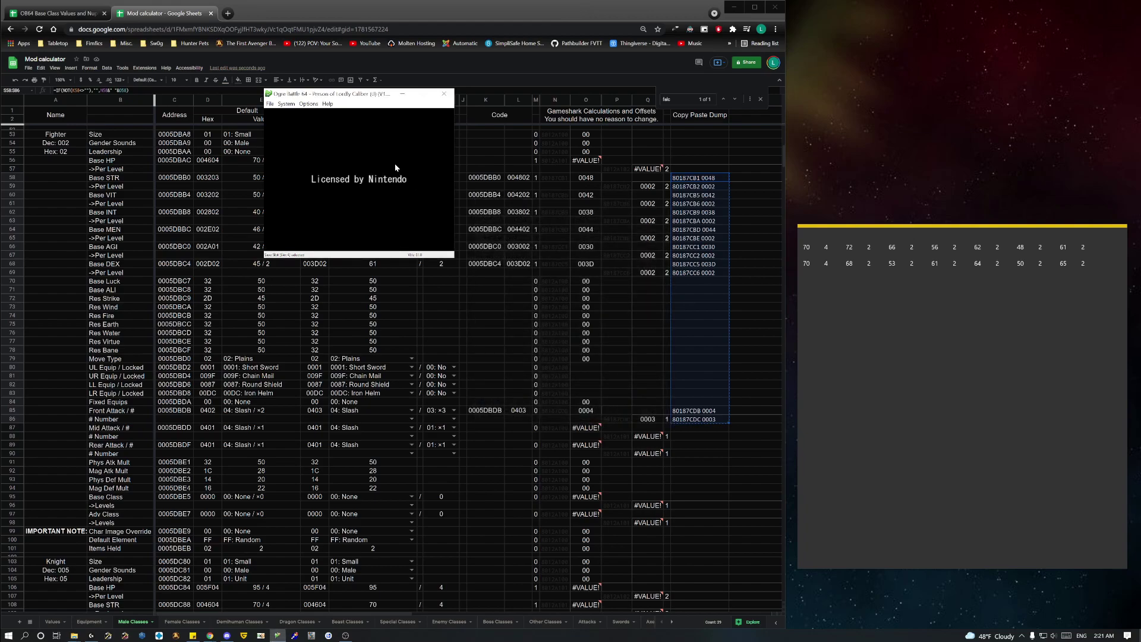
left_click(286, 104)
left_click(338, 116)
left_click_drag(357, 96, 535, 220)
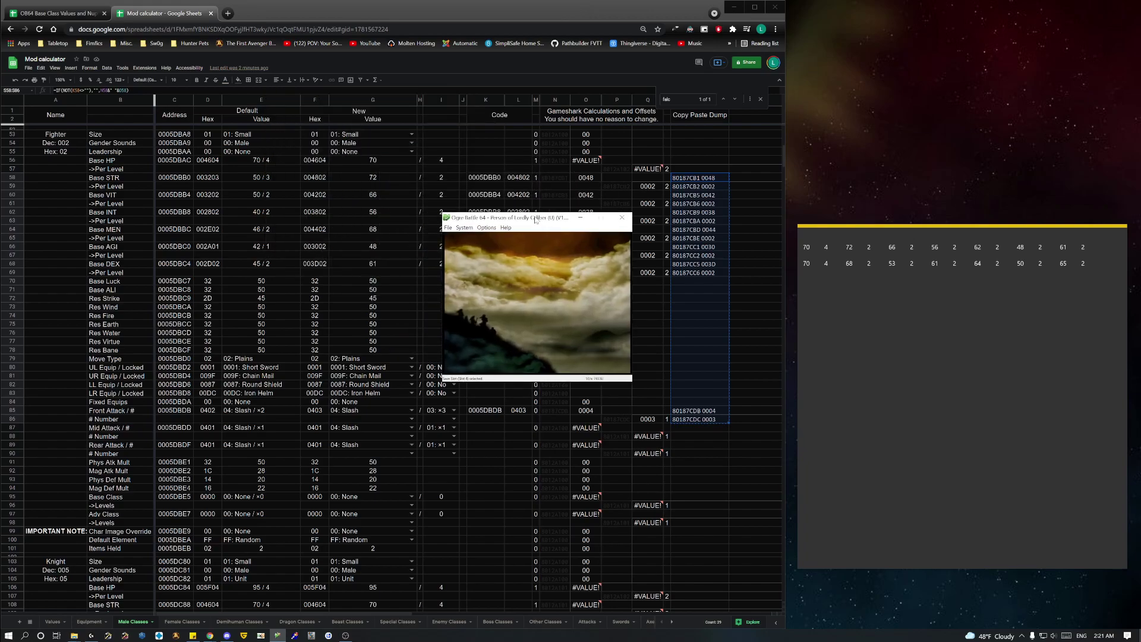
Step: Load the game from the title screen and advance through the story scenes and world map to the unit organization screen
key("Return")
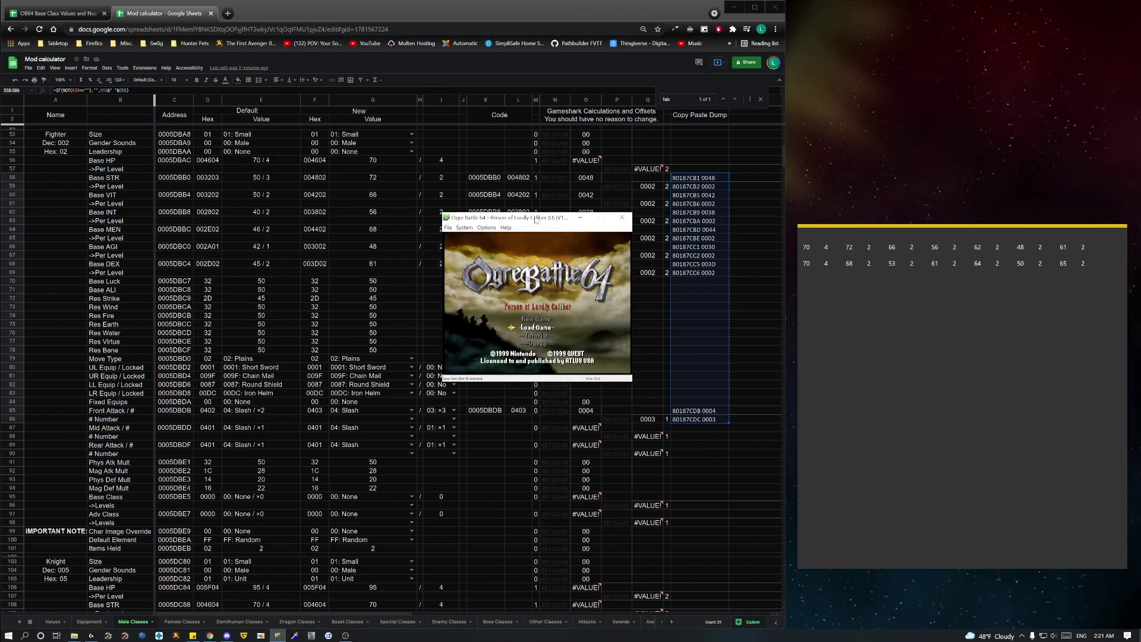
key("Return")
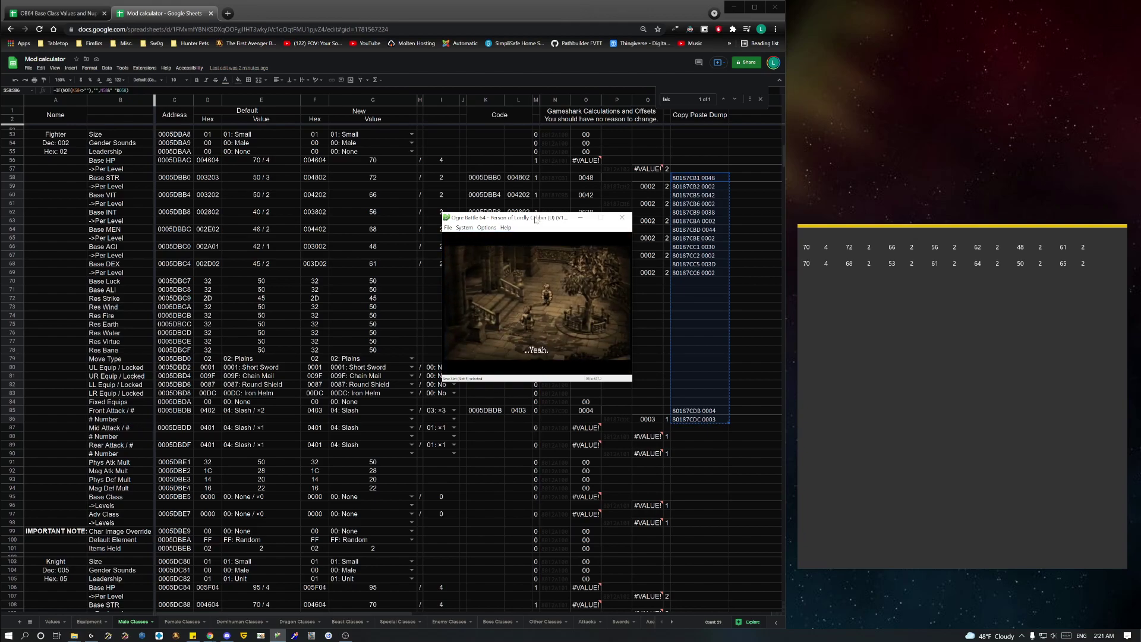
key("Return")
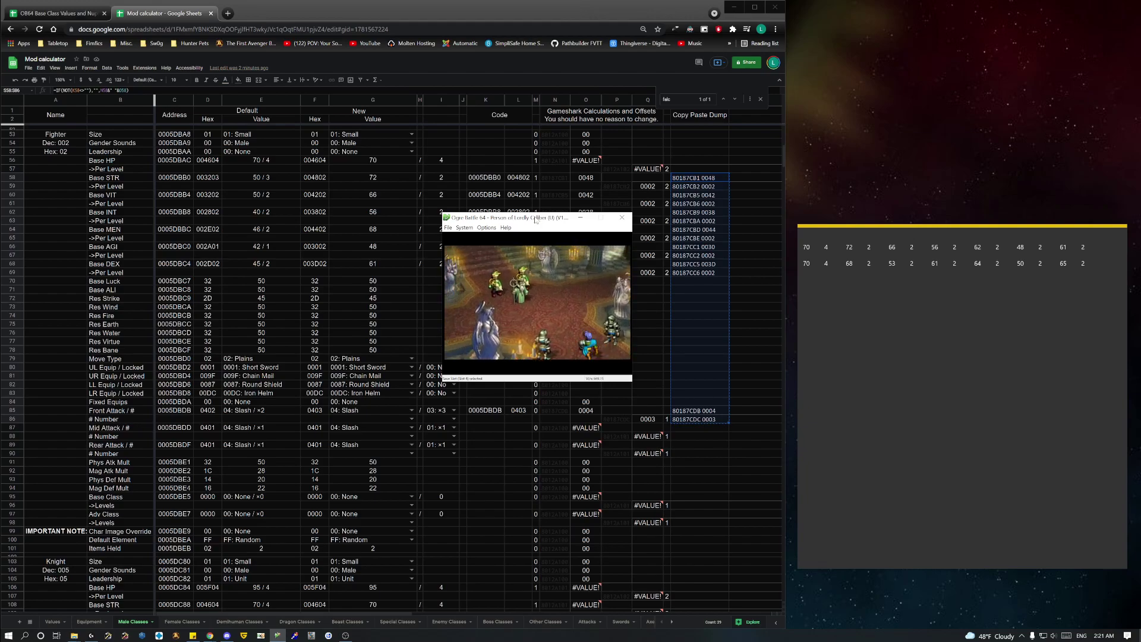
key("Return")
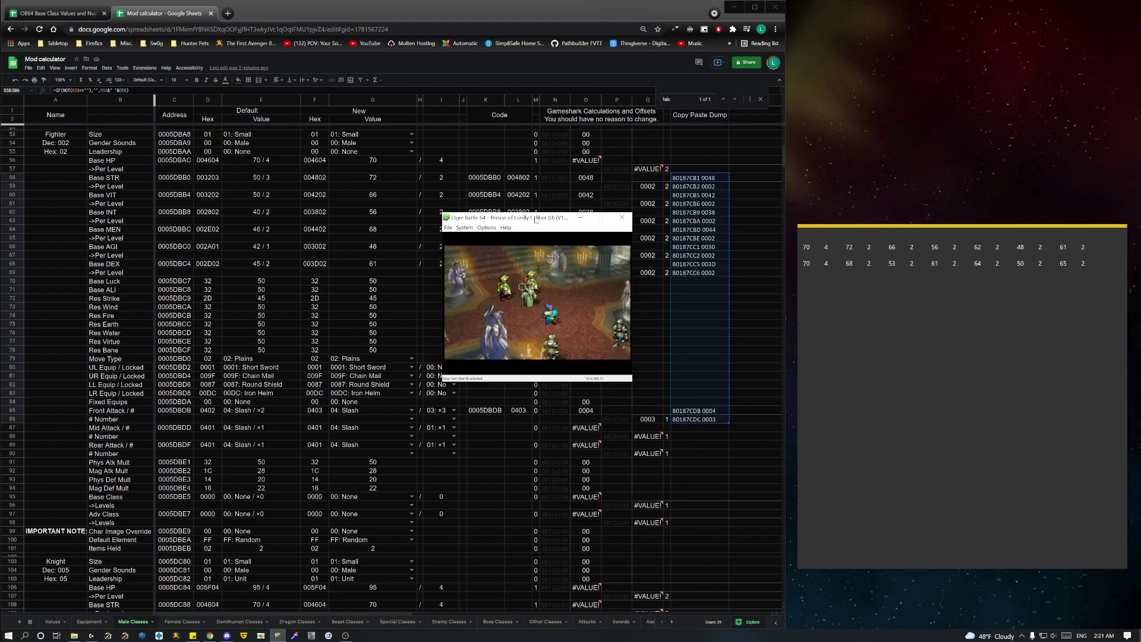
key("Return")
key("Return")
key("Return")
key("Return")
key("Return")
key("Return")
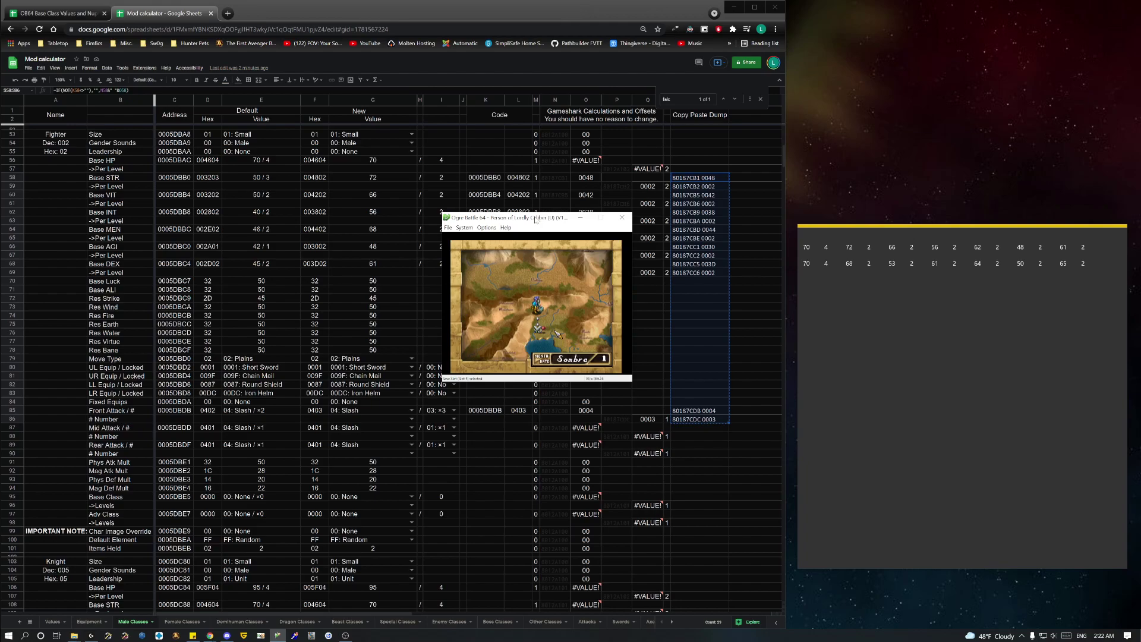
key("x")
key("x")
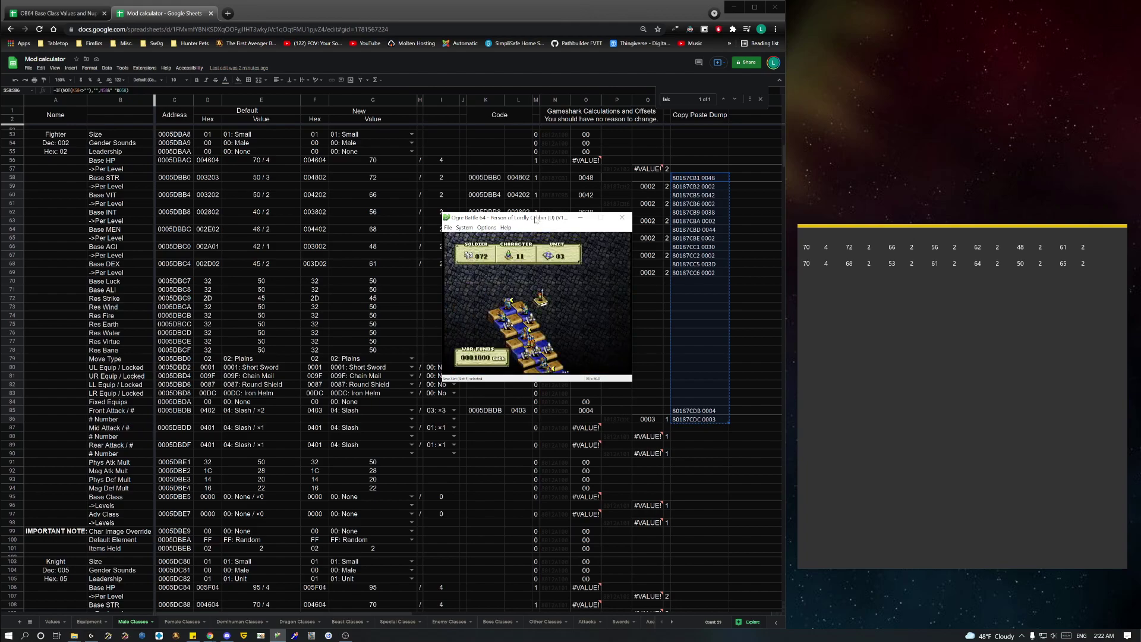
Step: Set the windowed resolution to 1600 x 1200 in the graphics settings and reposition the enlarged game window
left_click(487, 227)
left_click(512, 257)
left_click(538, 264)
left_click(508, 323)
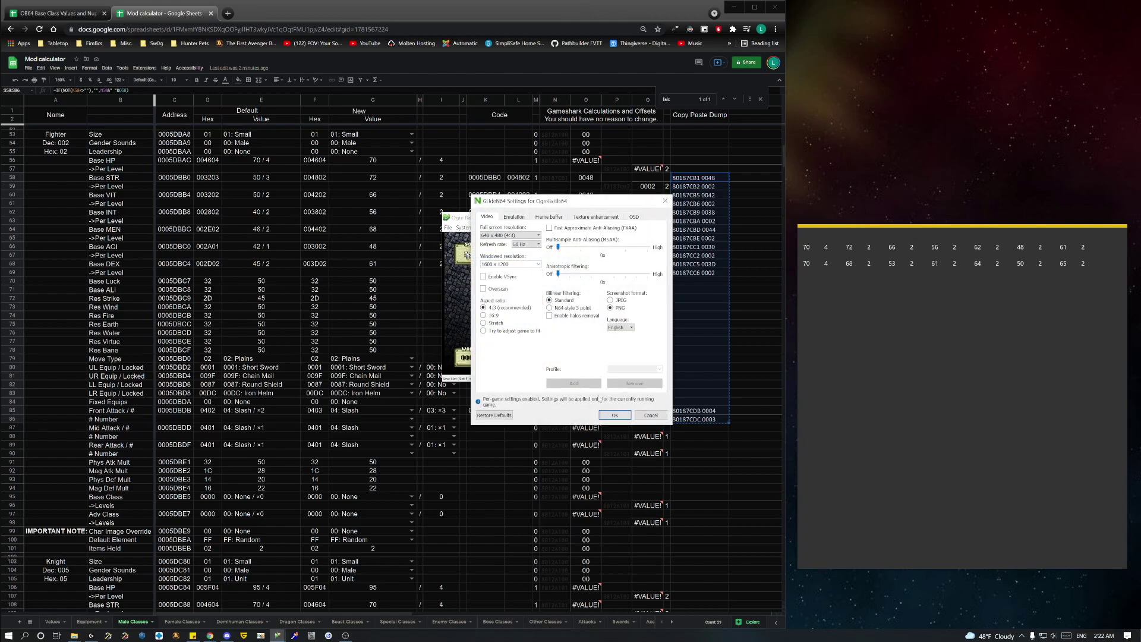
left_click(616, 415)
left_click_drag(594, 221, 468, 154)
Step: Check the stats, attacks and equipment of the Amazon and both Fighters in the first unit
key("x")
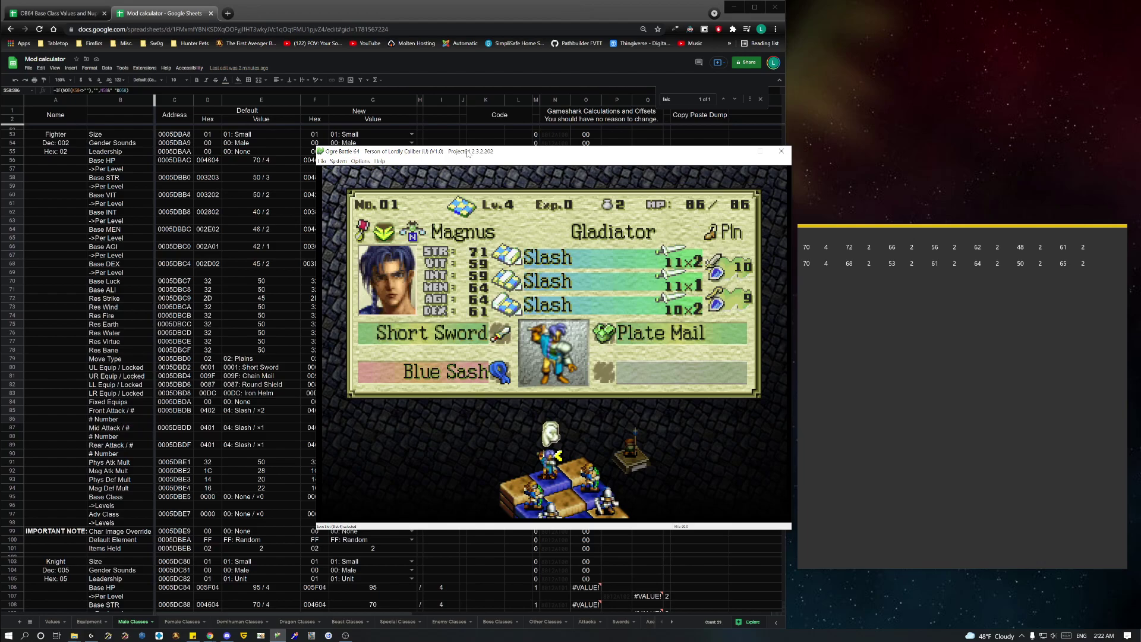
key("Right")
key("Right")
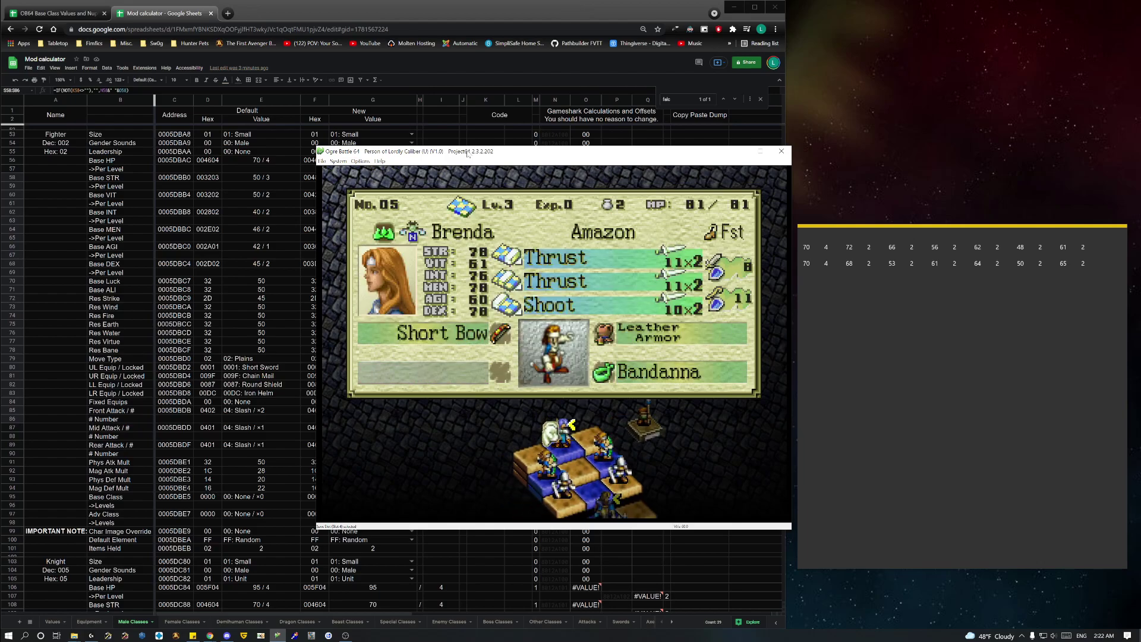
key("Right")
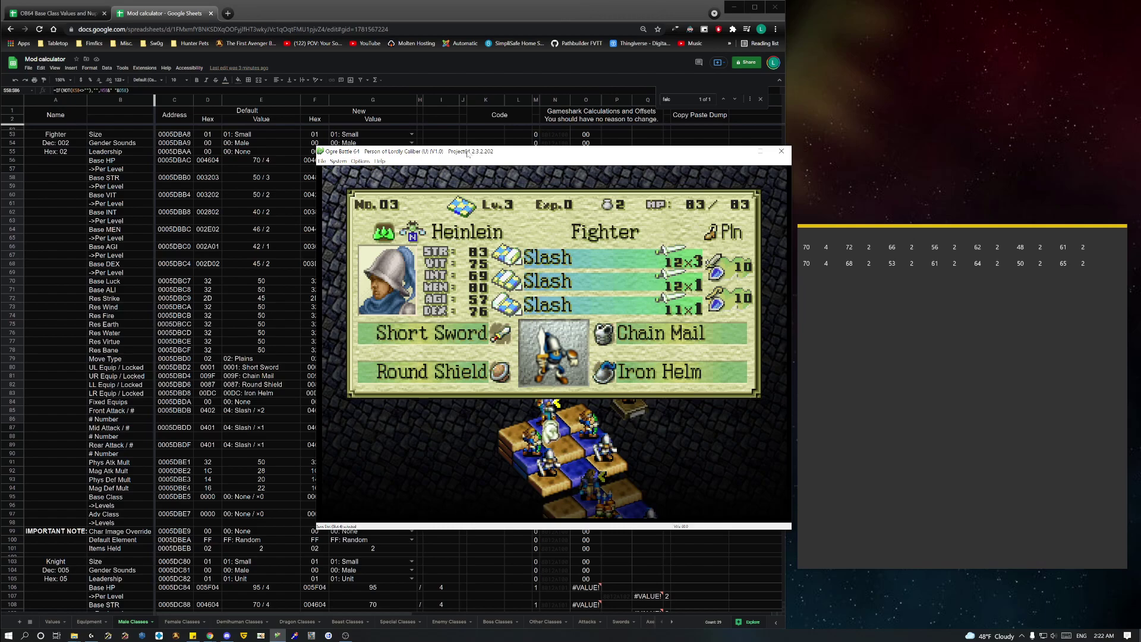
key("Left")
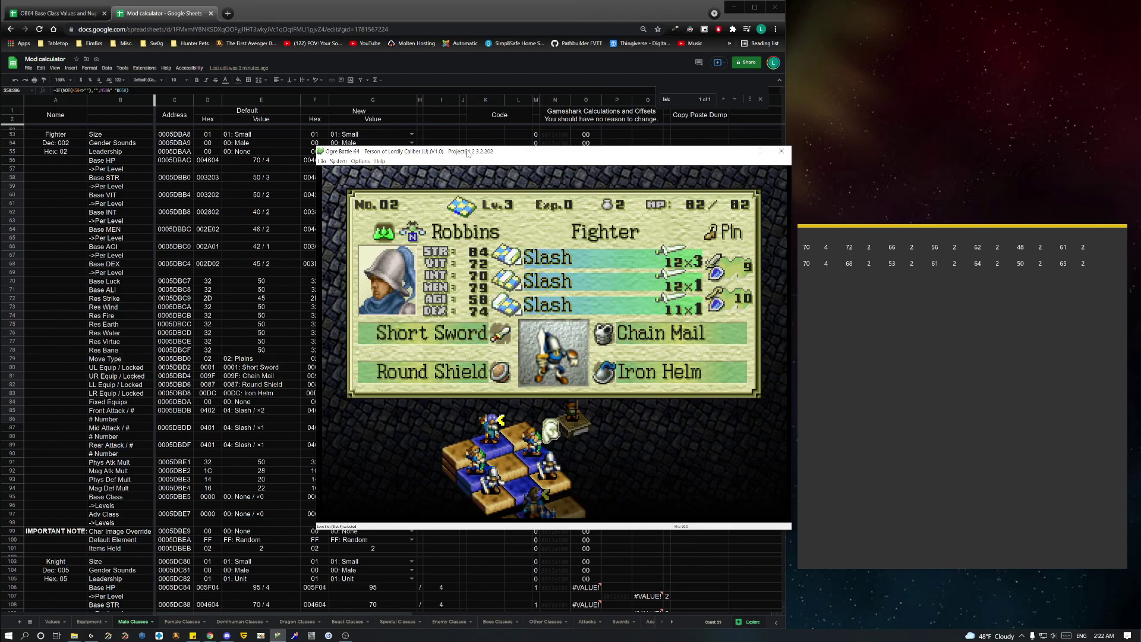
key("Right")
key("Left")
key("Right")
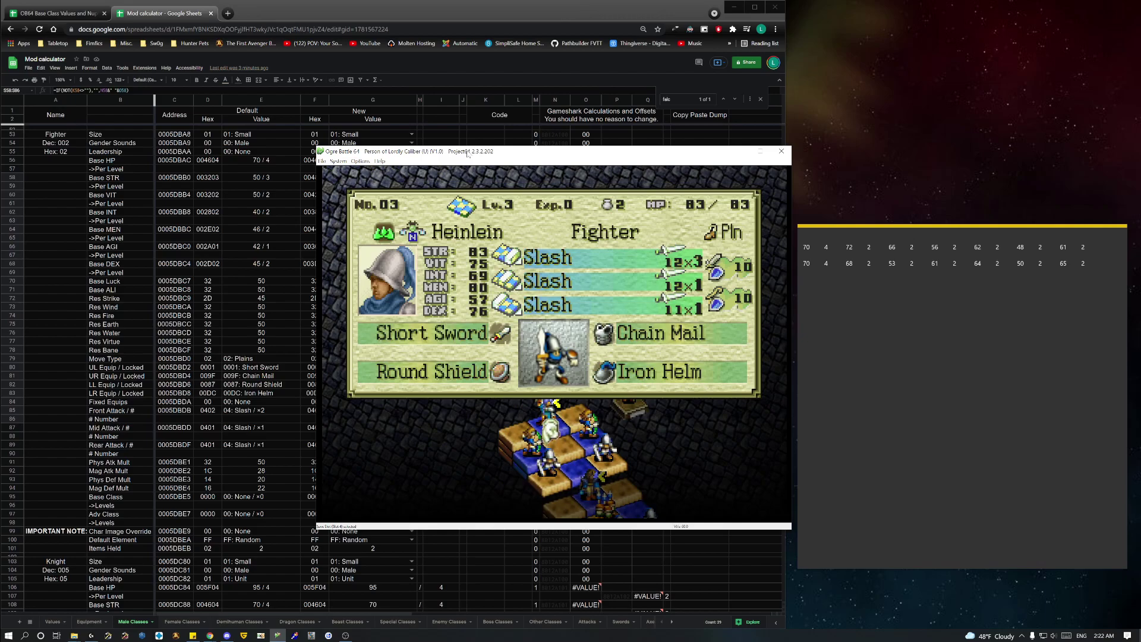
key("Right")
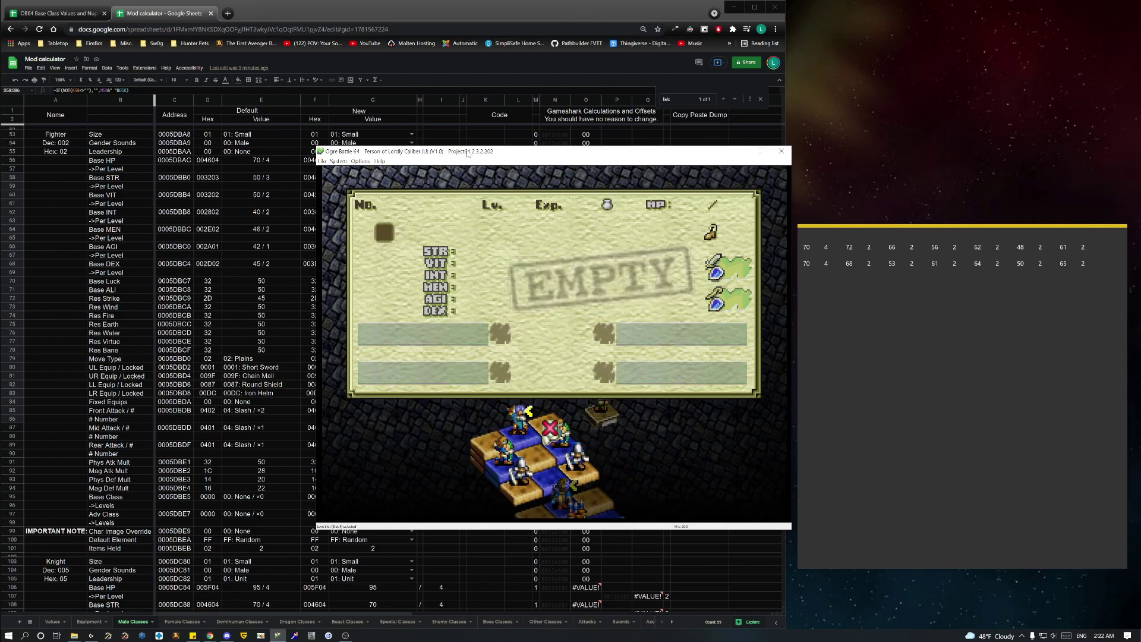
Step: Leave the character screen, enter Change Class mode and browse the characters in the lower units
key("c")
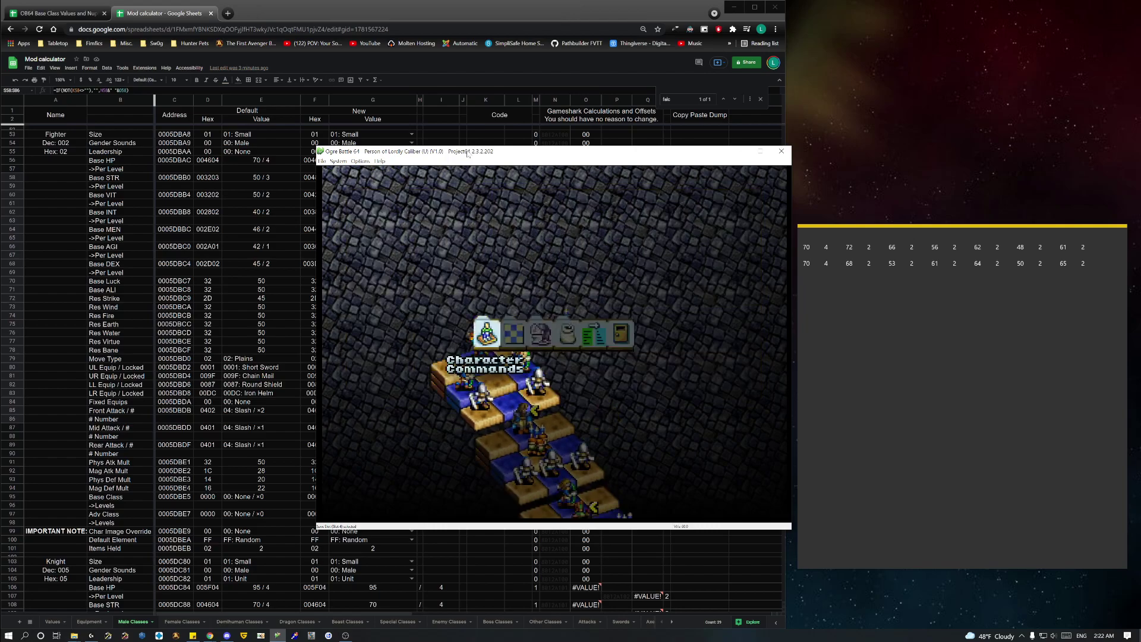
key("Right")
key("Right")
key("x")
key("x")
key("Down")
key("Down")
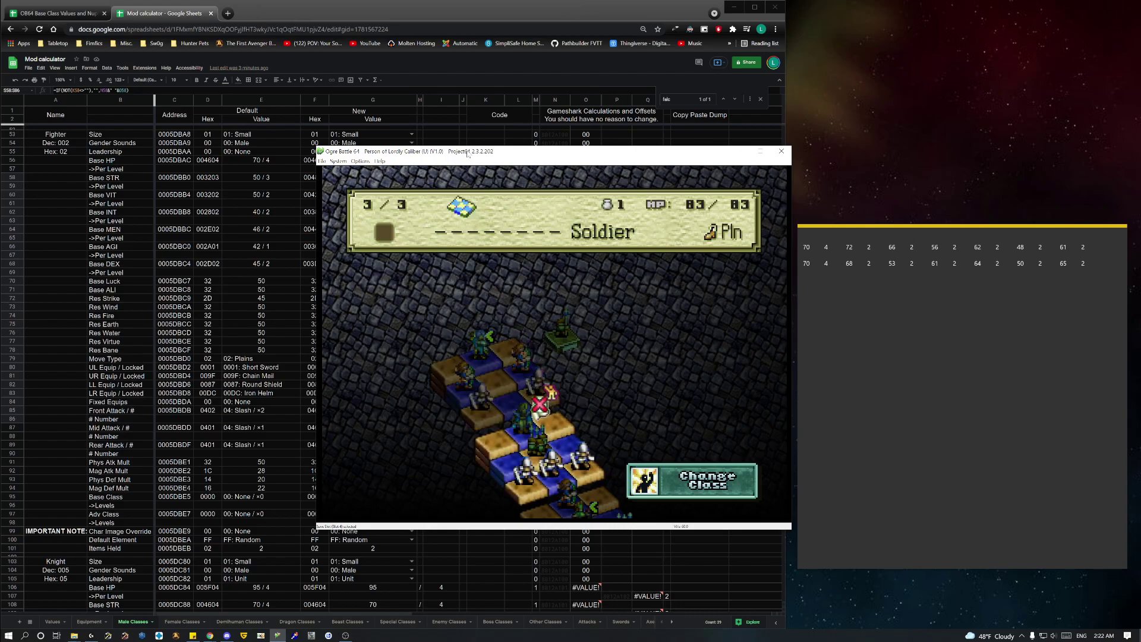
key("Down")
key("Down")
key("Down")
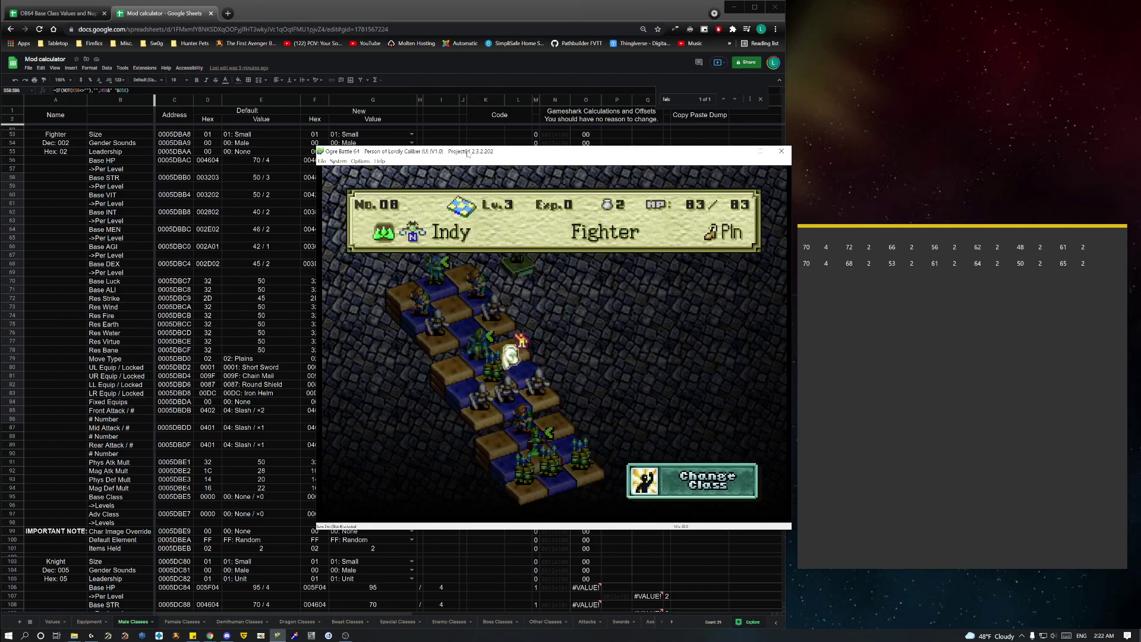
Step: Return to the first unit's Amazon and look through her class change options
key("Up")
key("Up")
key("Up")
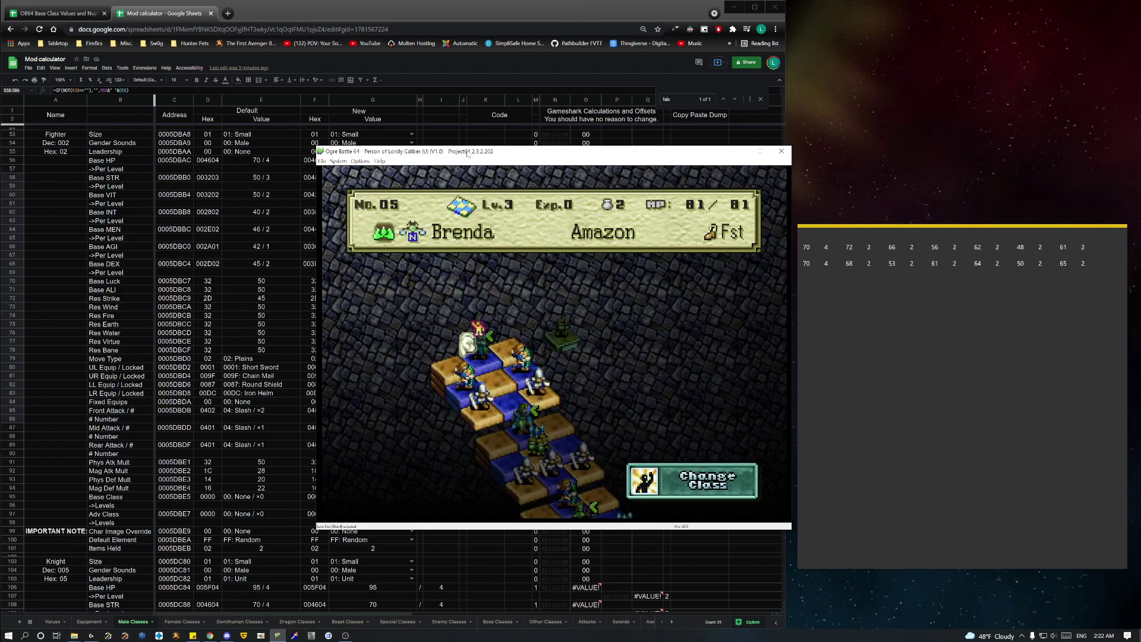
key("x")
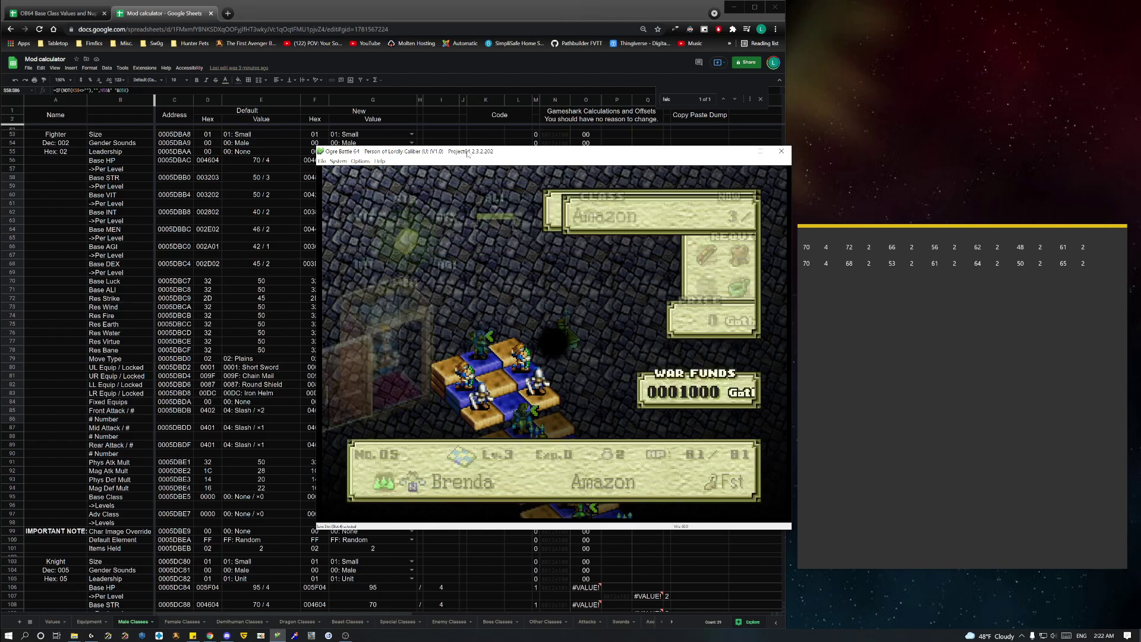
key("Down")
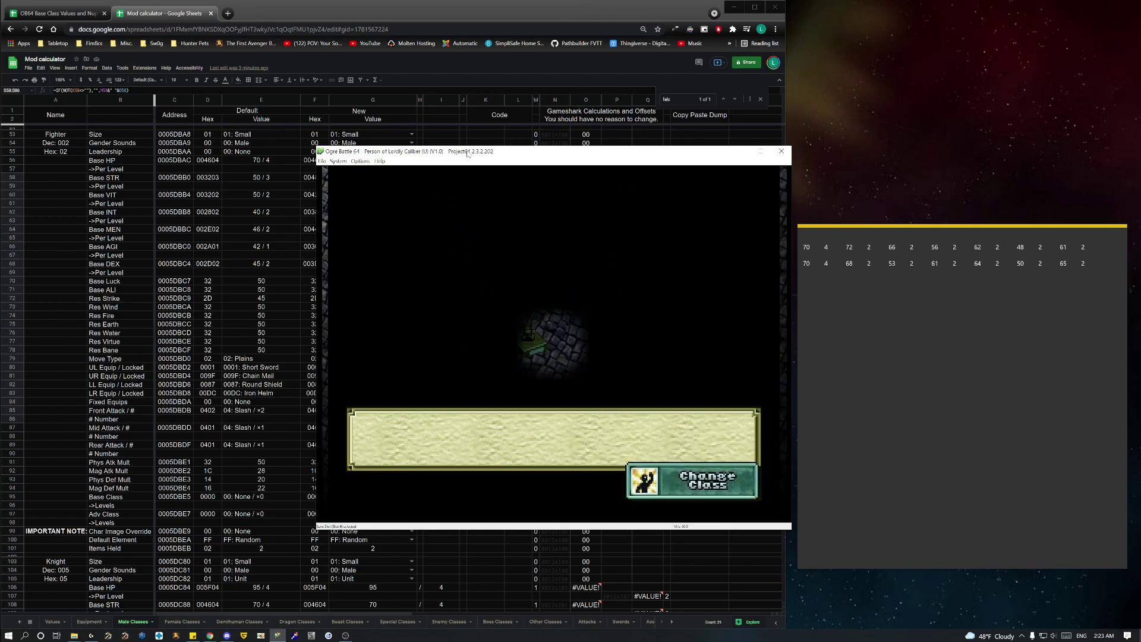
Step: Open the class change options for Fighter No. 03 in the first unit and change the class to Doll Master
key("Up")
key("Return")
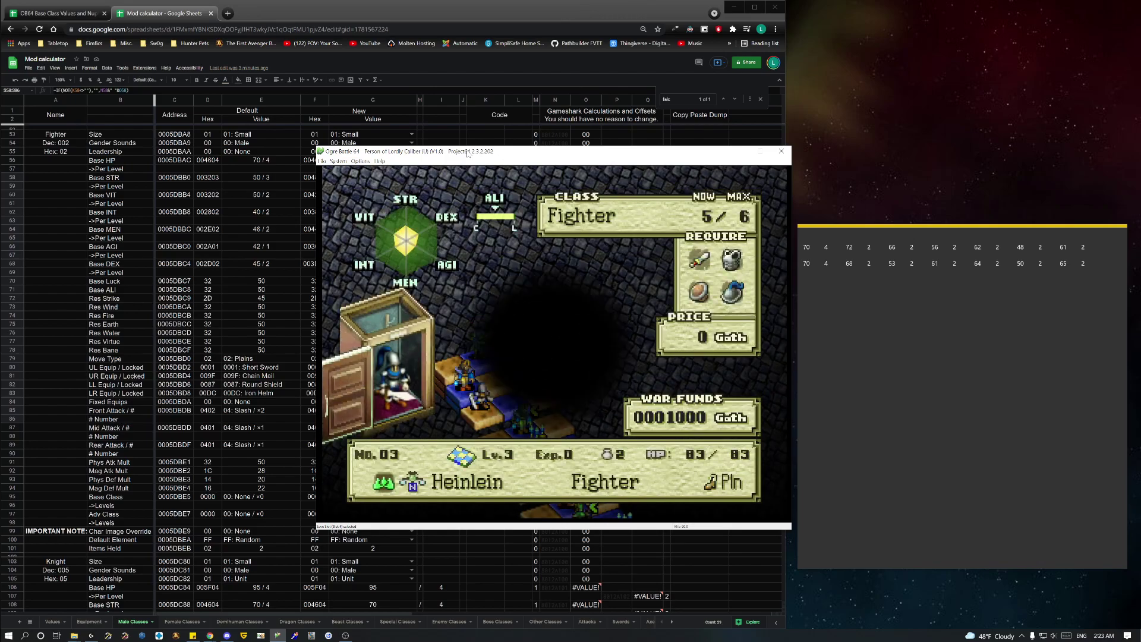
key("Down")
key("Down")
key("Up")
key("Down")
key("Return")
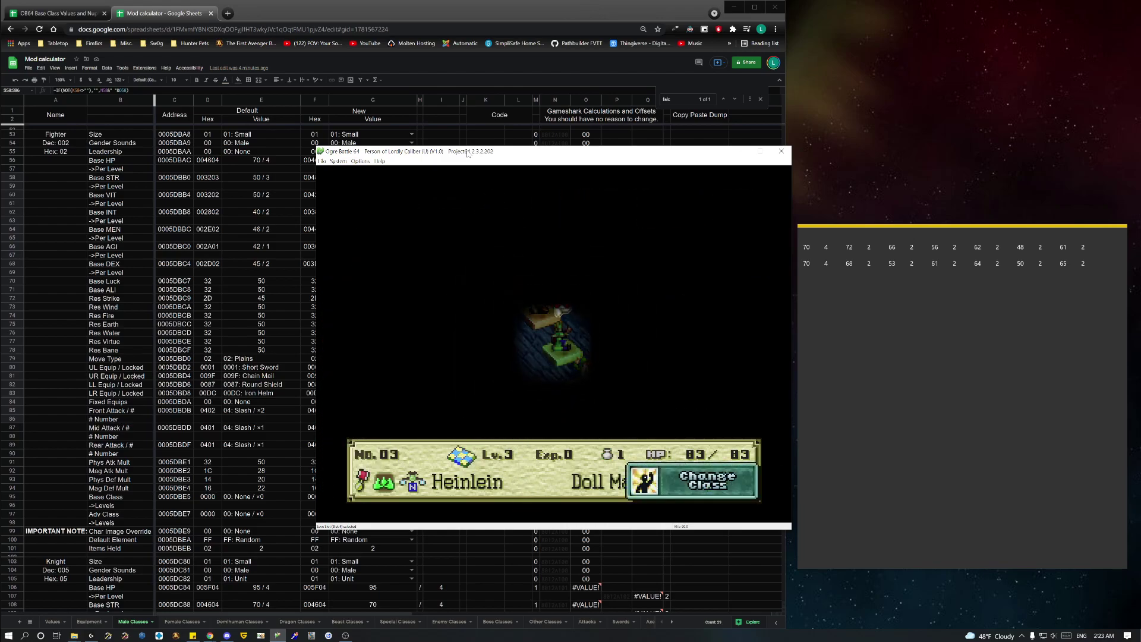
Step: Leave Change Class mode and open the Formation screen for the first unit
key("c")
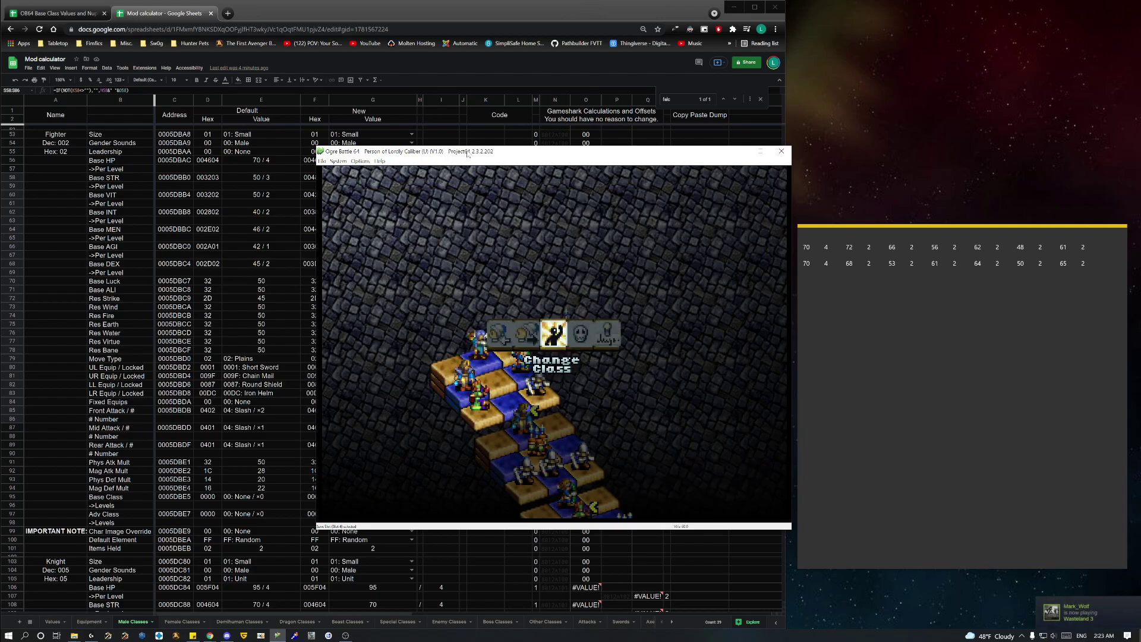
key("c")
key("Right")
key("Right")
key("Right")
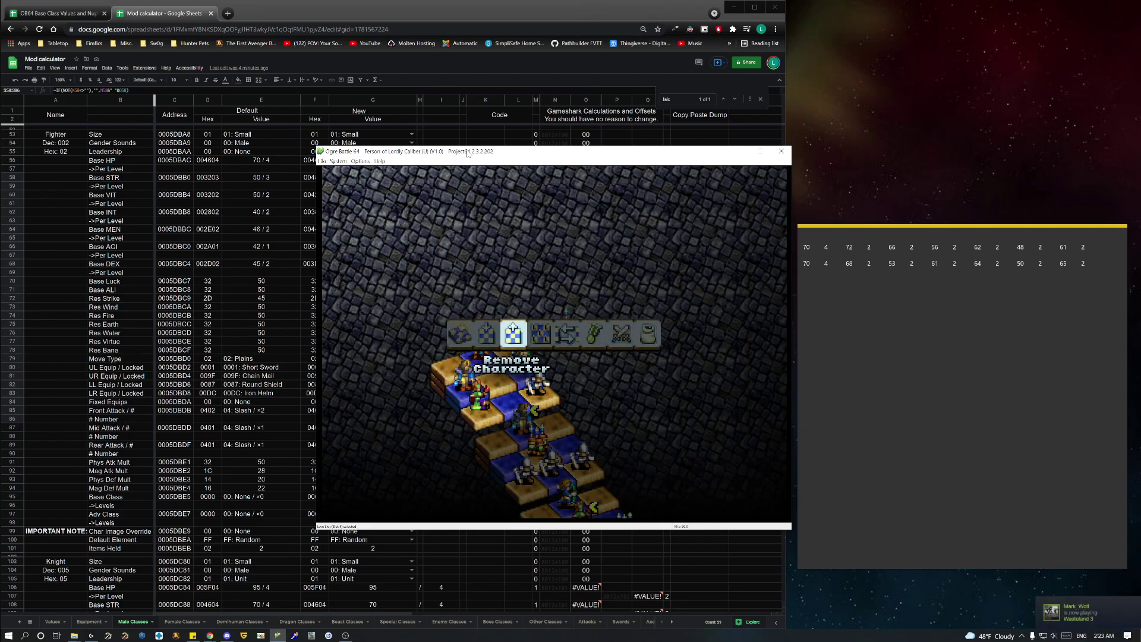
key("c")
key("c")
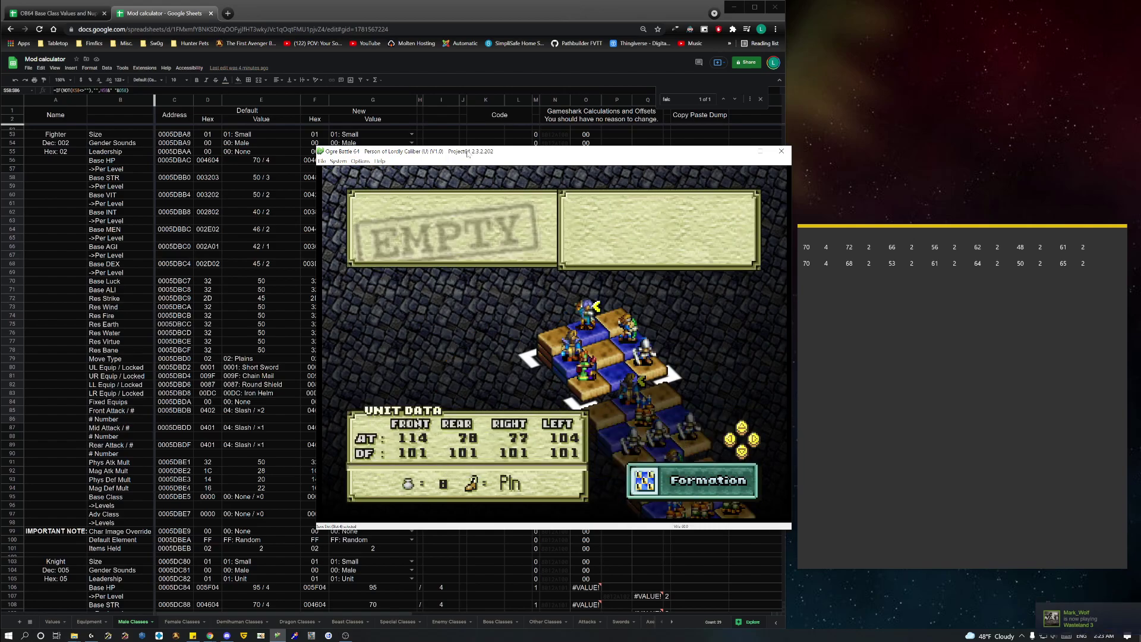
Step: Move the Acid Vapor caster to an empty corner square, the Doll Master to the center square and the Amazon next to the Doll Master
key("Left")
key("c")
key("Left")
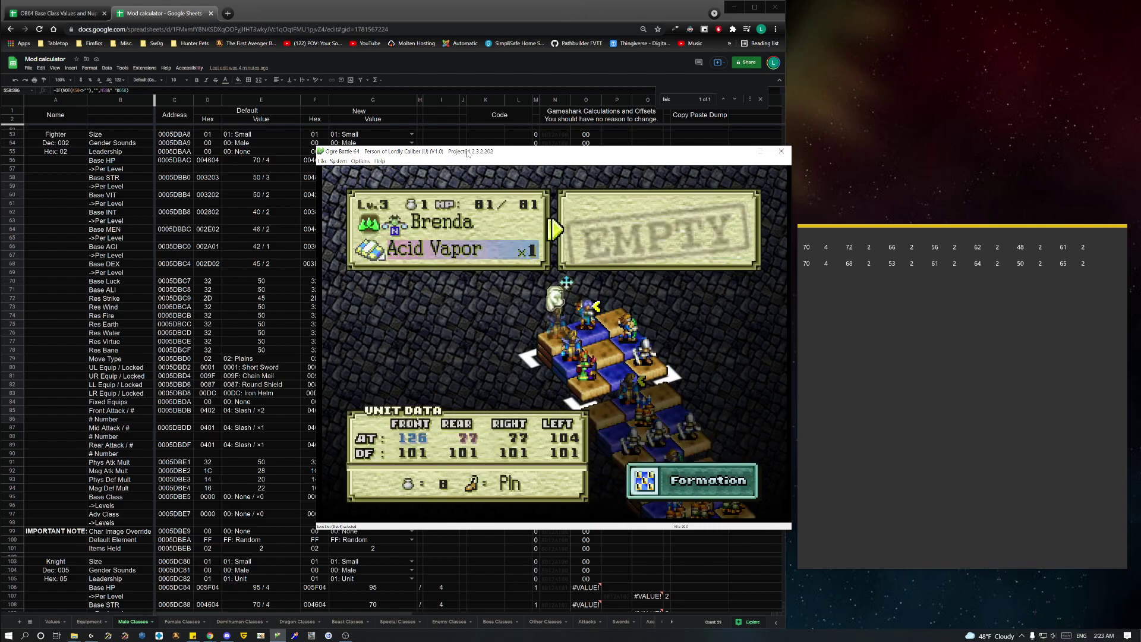
key("c")
key("Left")
key("Left")
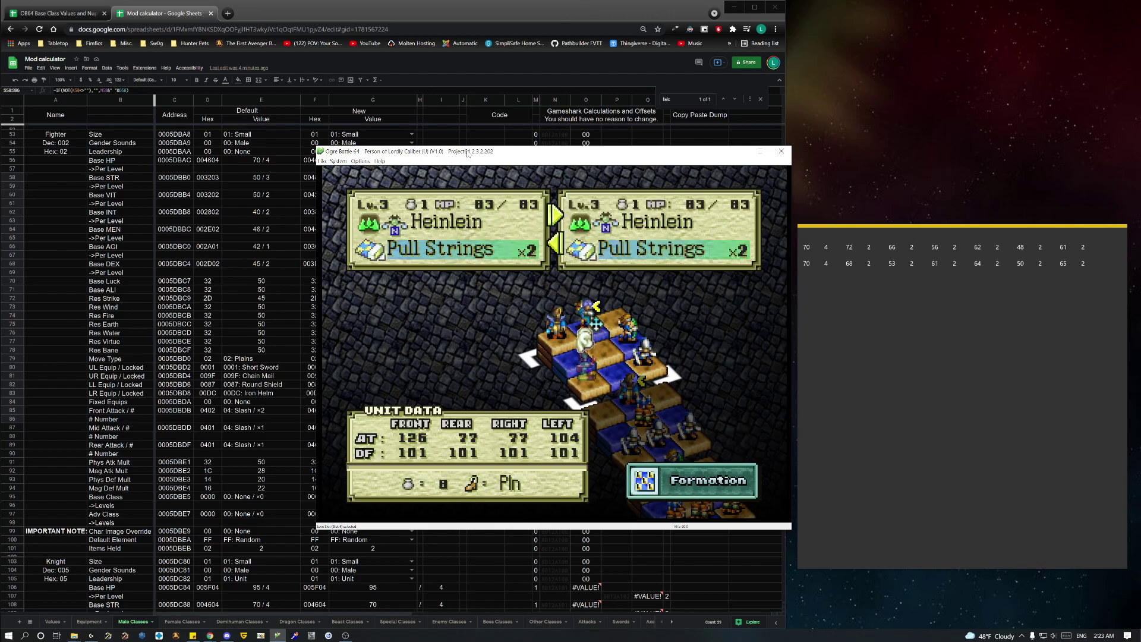
key("c")
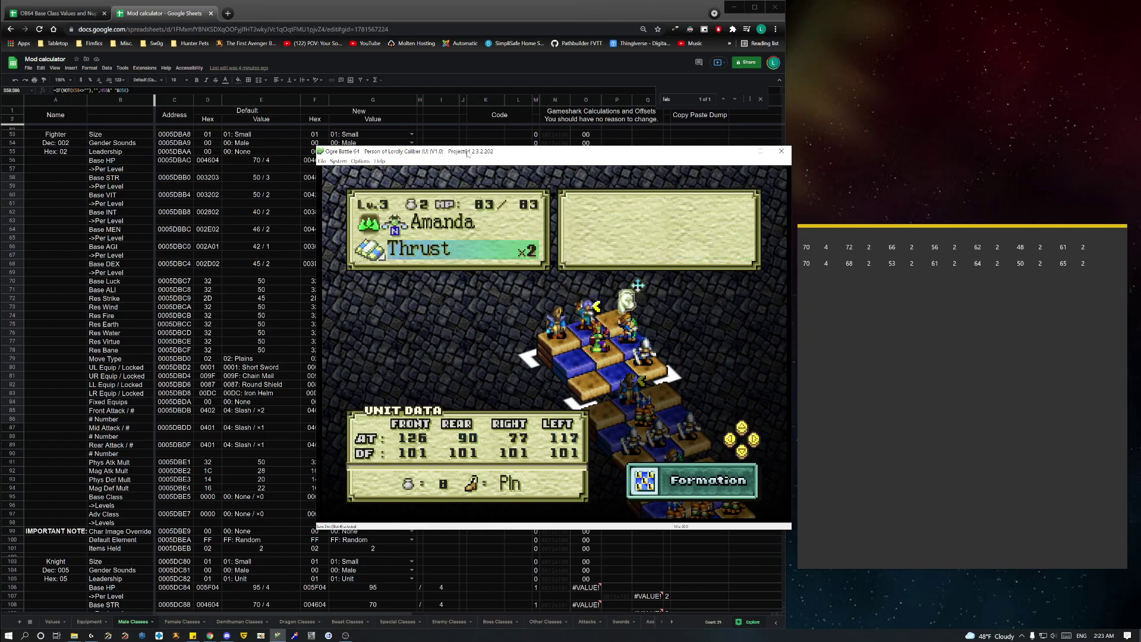
key("Left")
key("Left")
key("c")
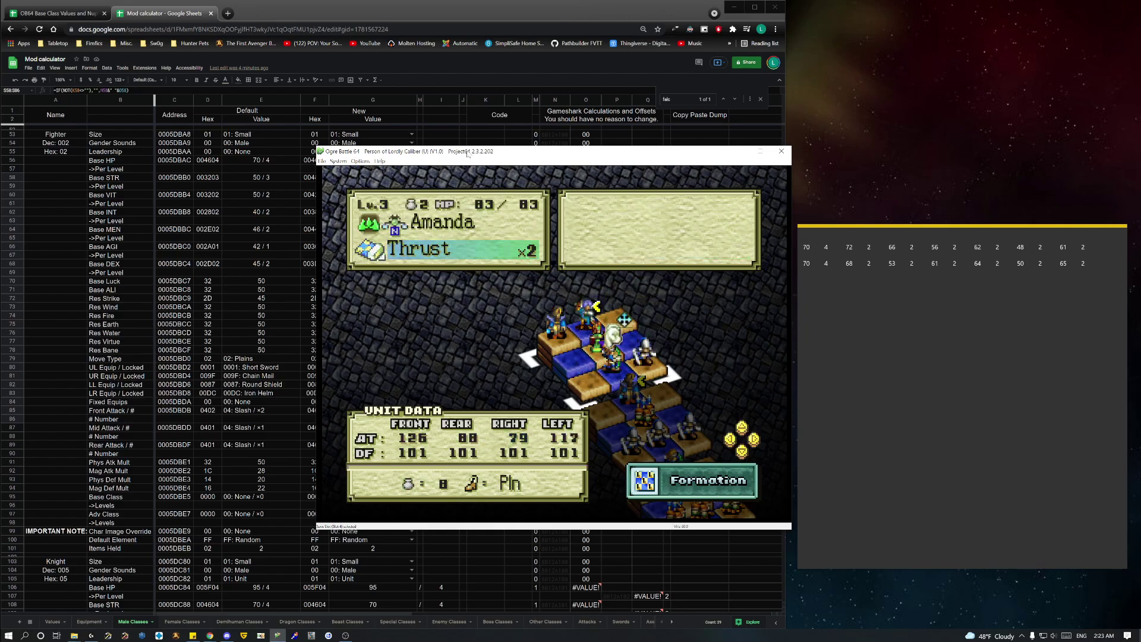
Step: Move the Fighter to the square beside the Amazon and leave the Formation screen
key("Left")
key("Right")
key("Right")
key("Right")
key("Right")
key("Right")
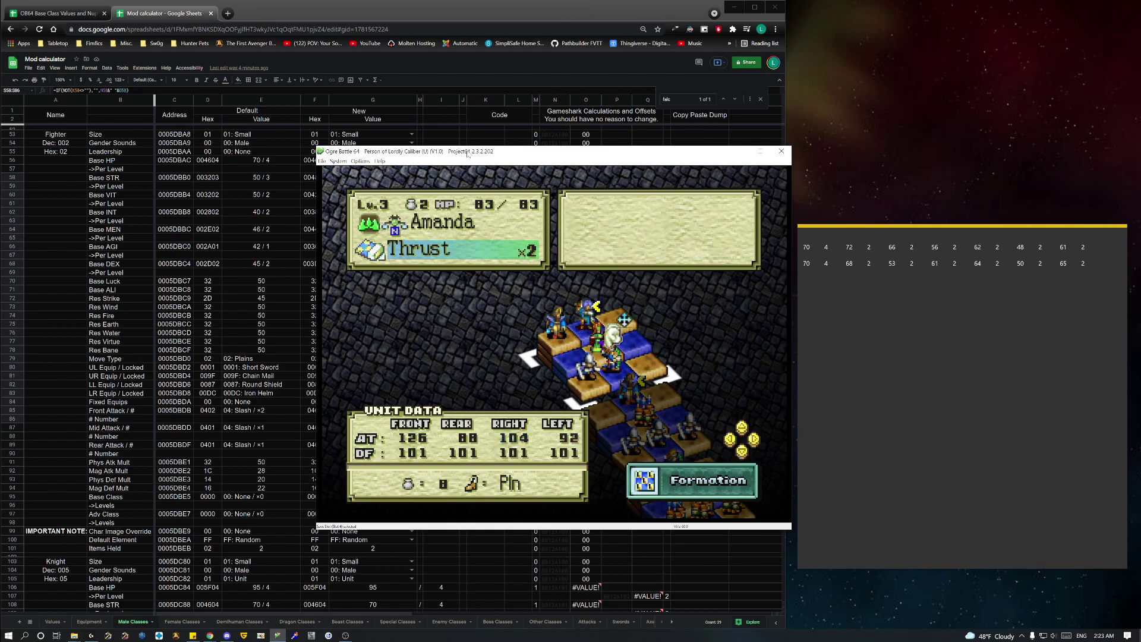
key("Left")
key("Right")
key("Right")
key("Up")
key("Down")
key("c")
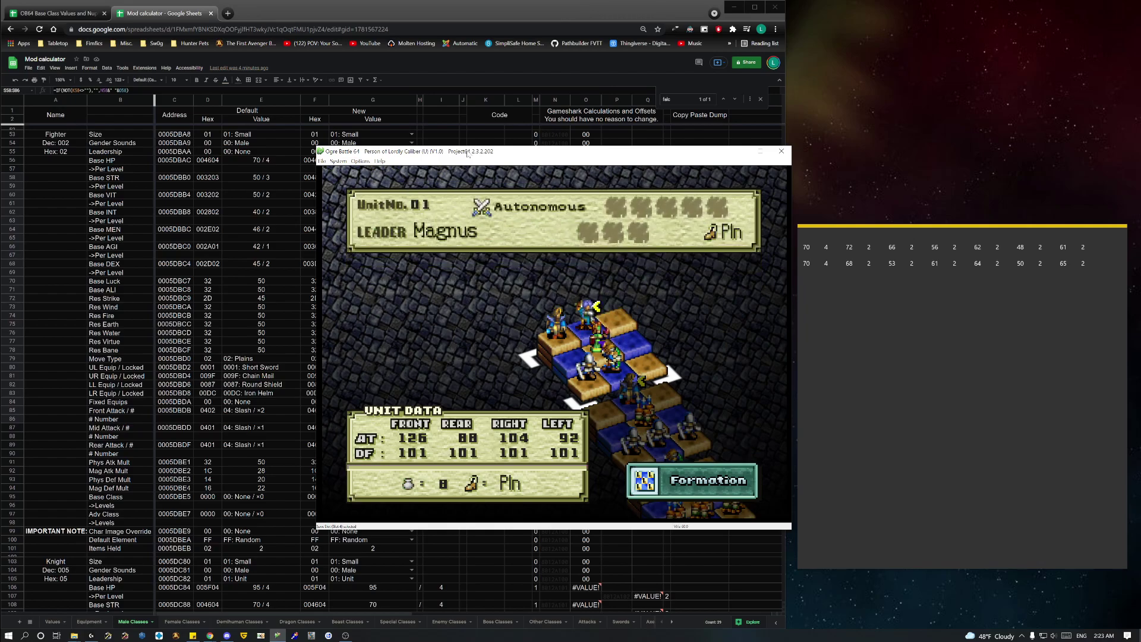
key("c")
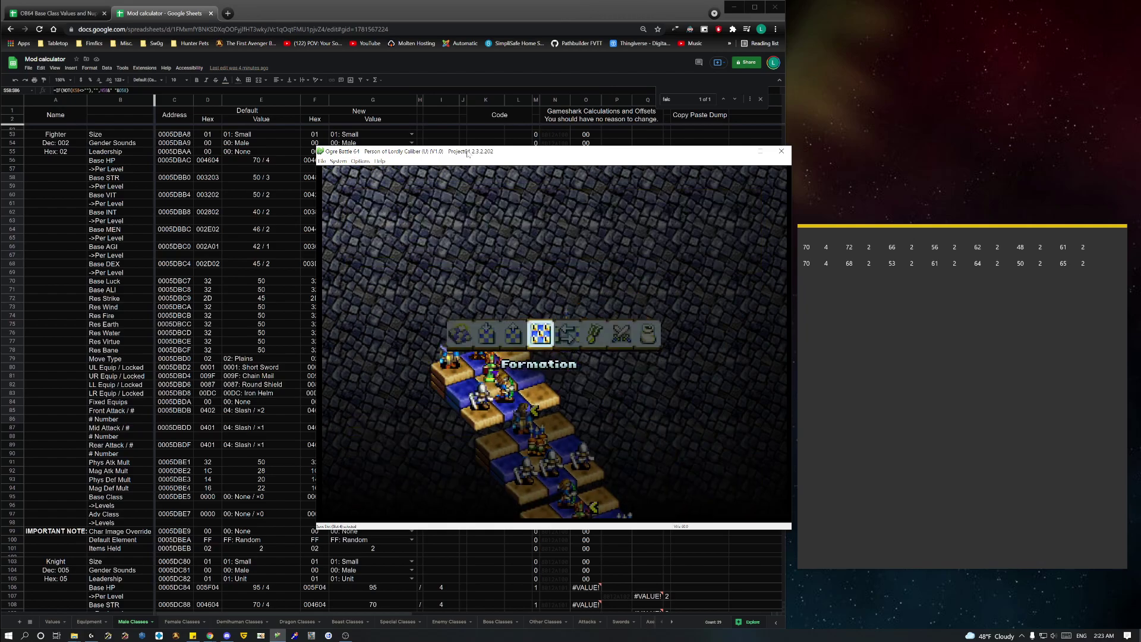
Step: Return from unit organization to the world map and open the Option settings
key("c")
key("c")
key("c")
key("Right")
key("c")
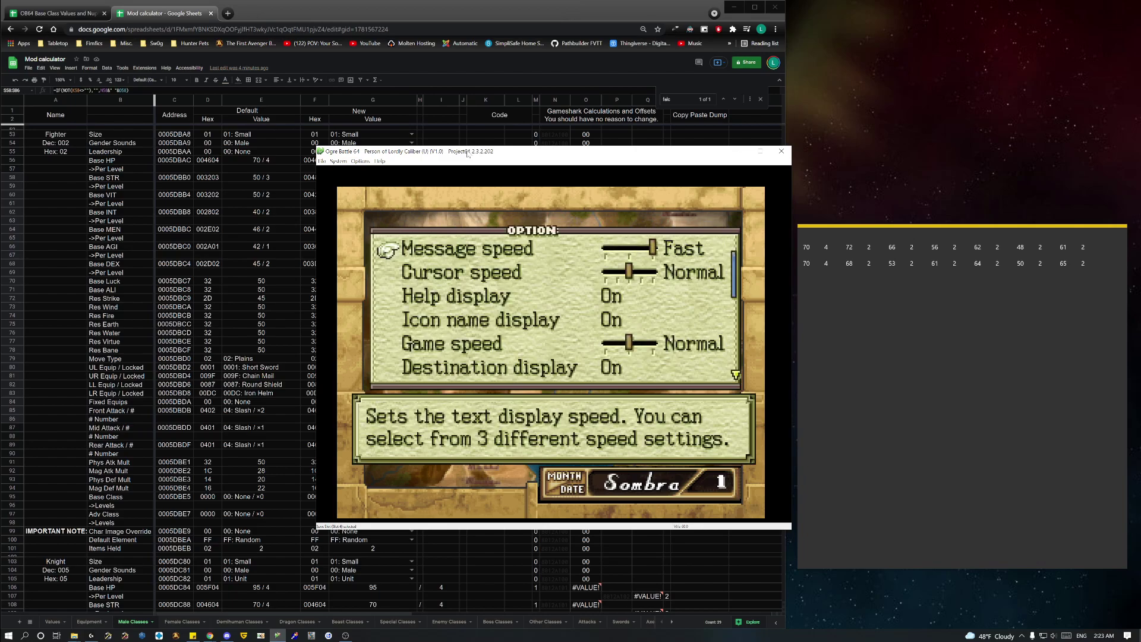
Step: Raise the cursor speed and game speed, adjust the settings further down the Option list, and close it
key("Right")
key("Down")
key("Right")
key("Down")
key("Down")
key("Down")
key("Right")
key("Down")
key("Down")
key("Down")
key("Down")
key("Down")
key("Down")
key("Up")
key("Right")
key("Down")
key("Right")
key("Down")
key("x")
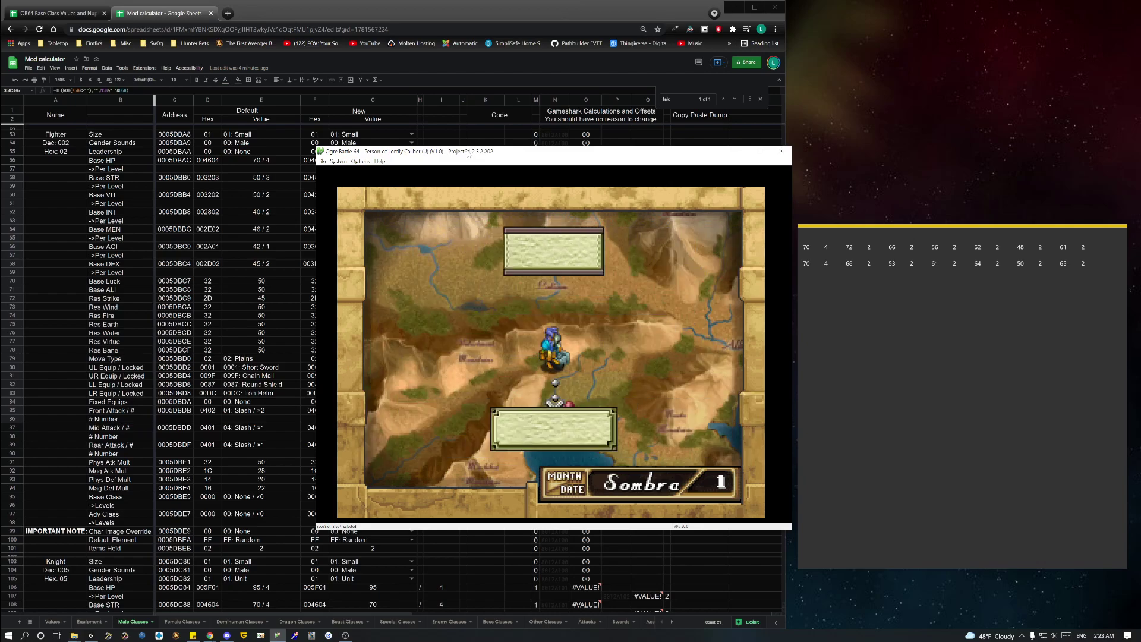
Step: Start the Tenne Plains scenario, choosing the Chapter One Scene 2 data slot
key("x")
key("Right")
key("Right")
key("x")
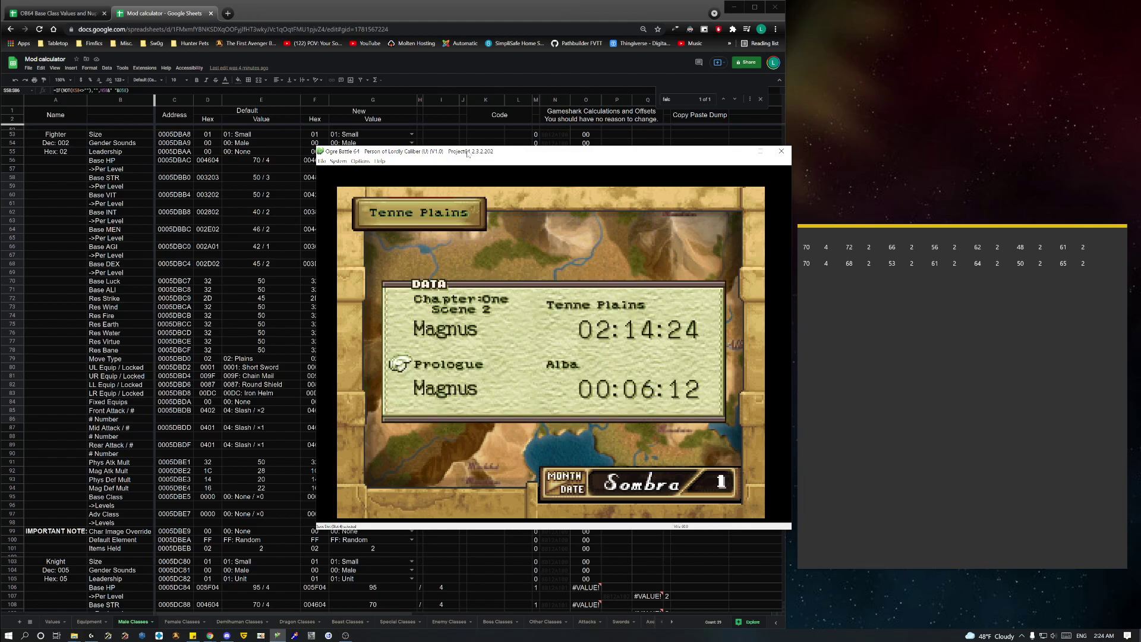
key("Up")
key("x")
key("x")
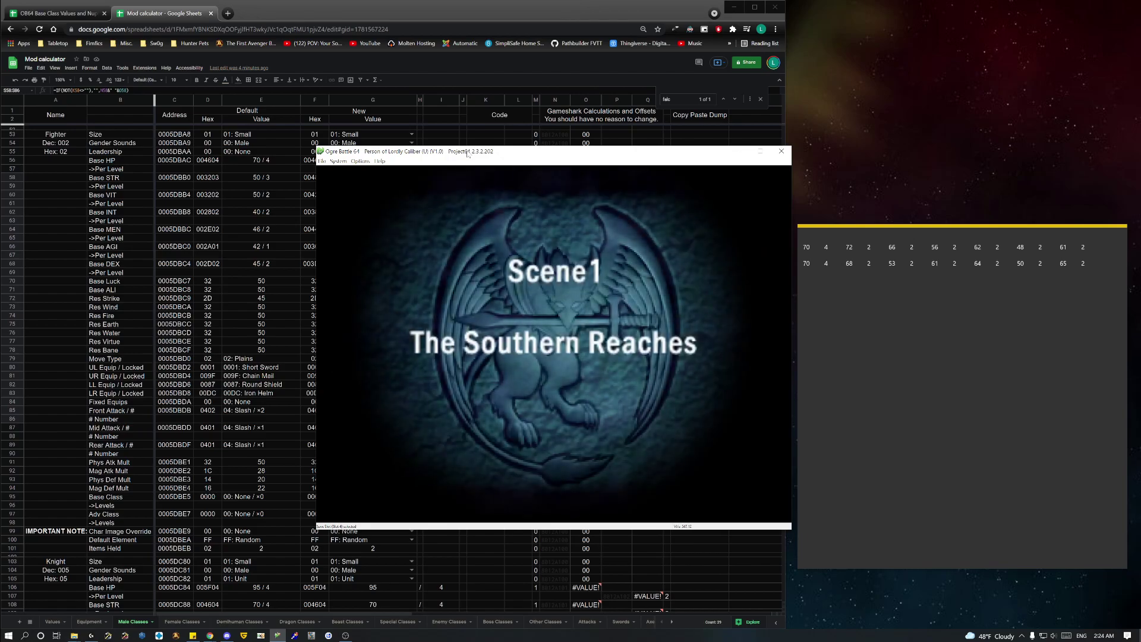
Step: Advance through The Southern Reaches briefing dialogue and dismiss the Help Message note on the battle map
key("x")
key("x")
key("x")
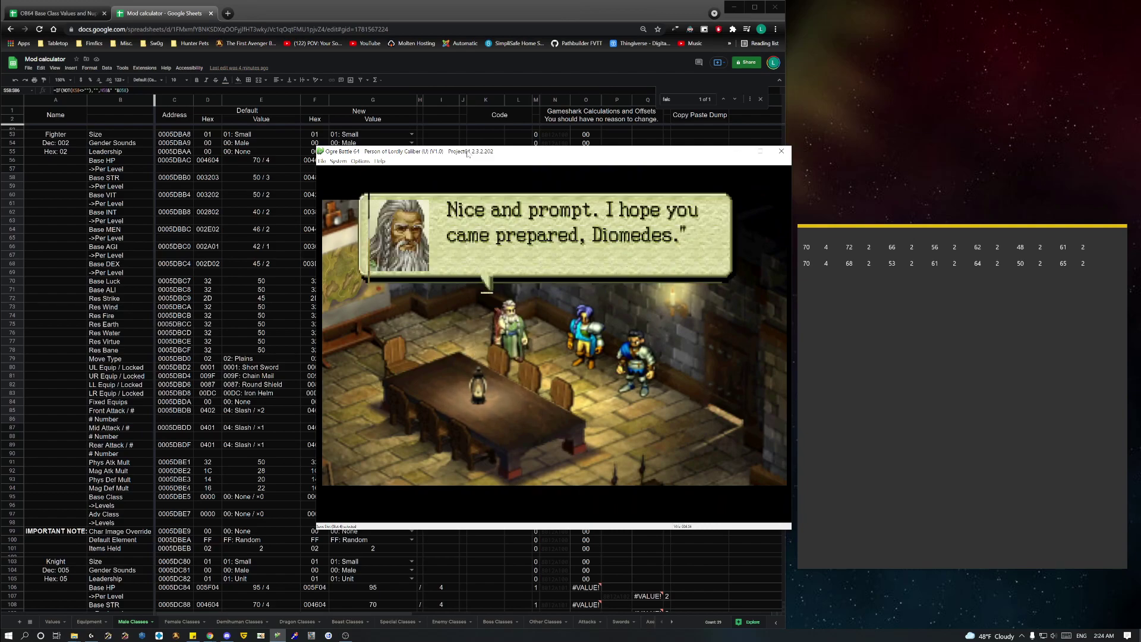
key("x")
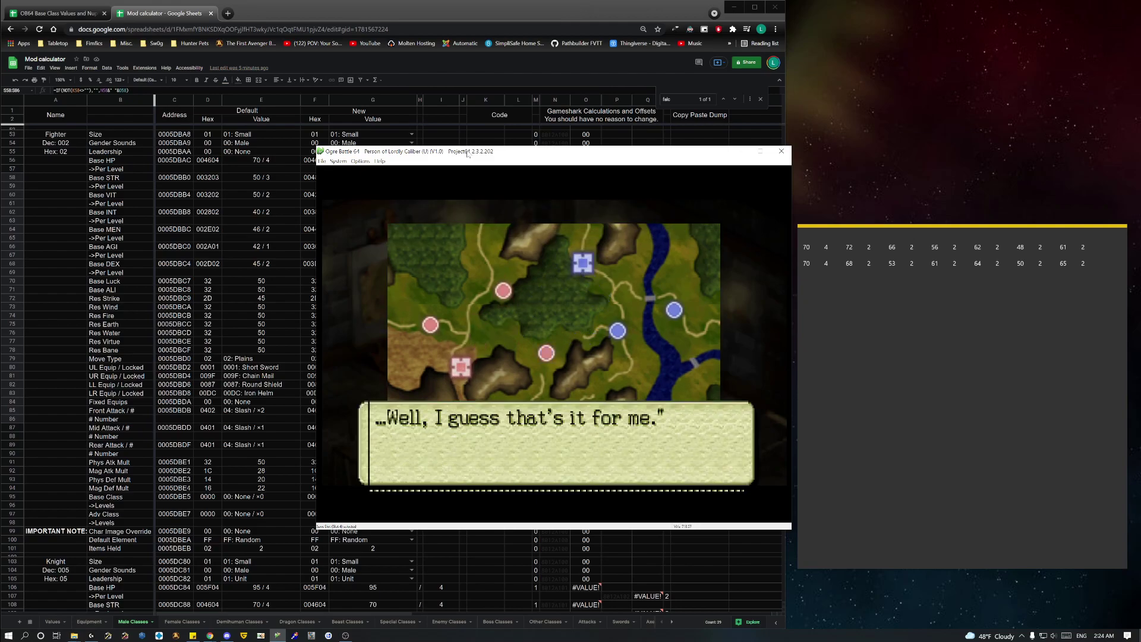
key("Down")
key("Return")
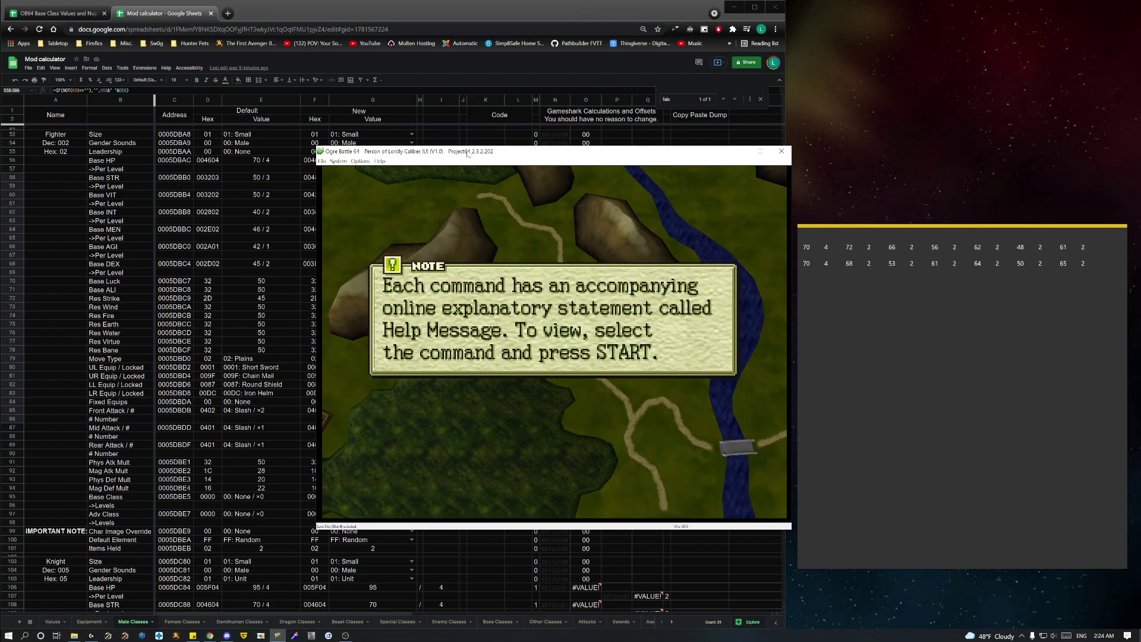
key("Return")
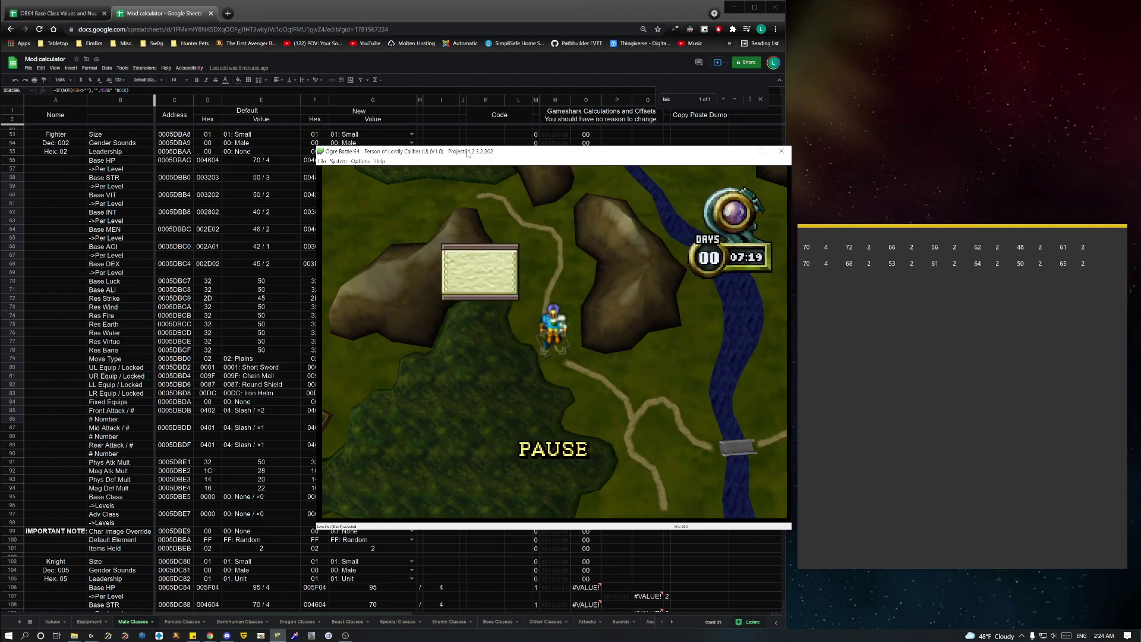
Step: Order the unit on the map to move to the stronghold across the forest and let it march
key("x")
key("Right")
key("x")
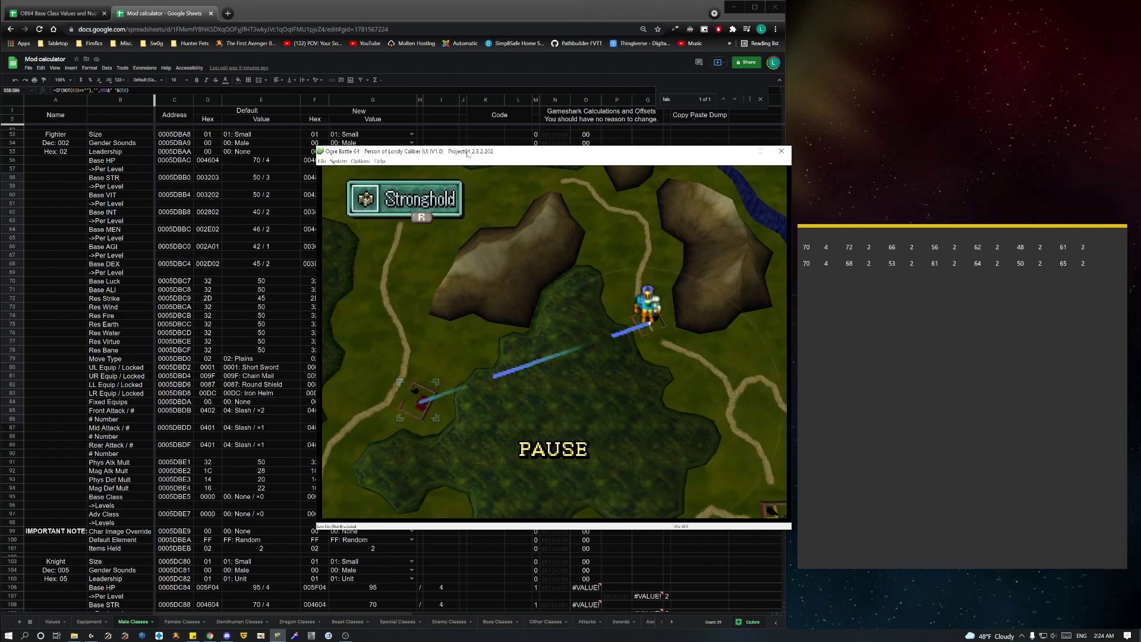
key("s")
key("x")
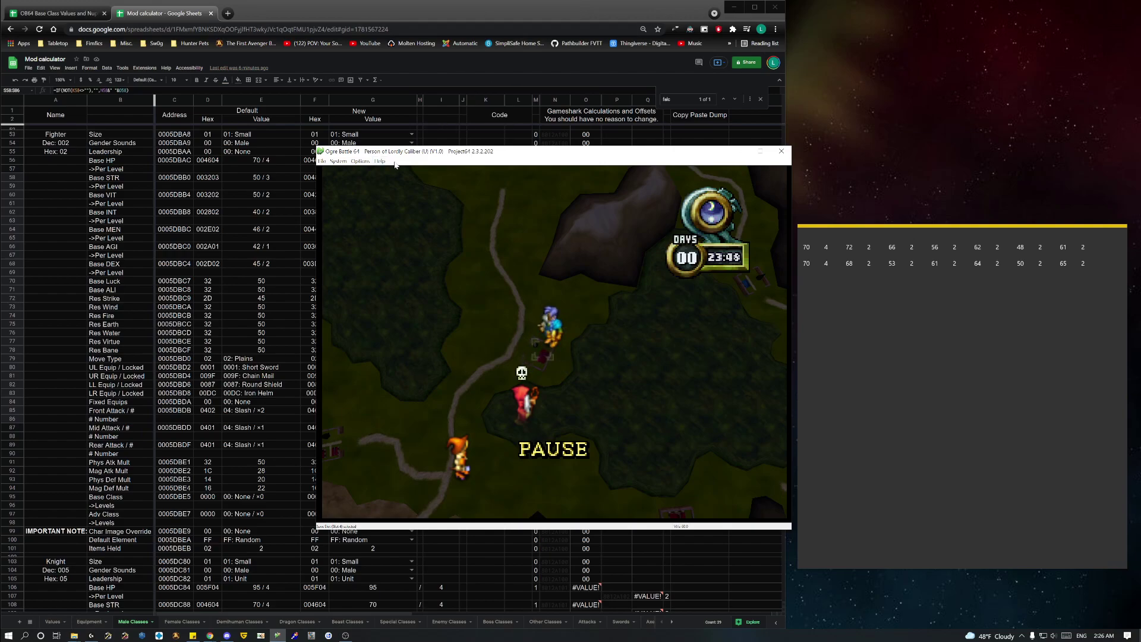
Step: Open the Cheats window from the paused game and expand it to show the cheat name and code fields
key("alt+Tab")
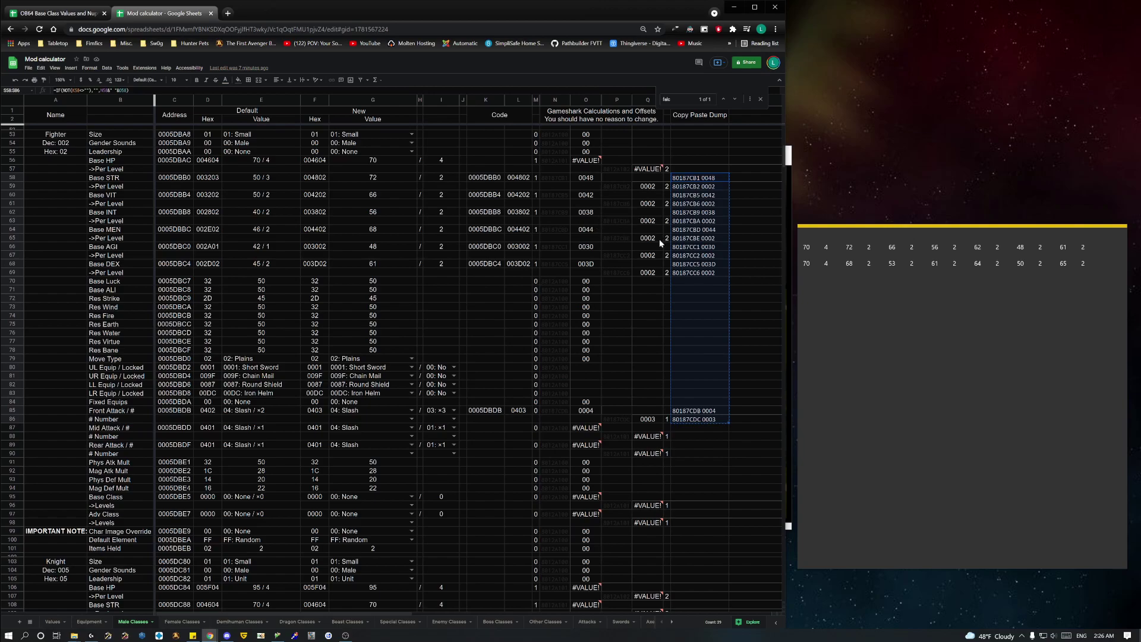
key("alt+Tab")
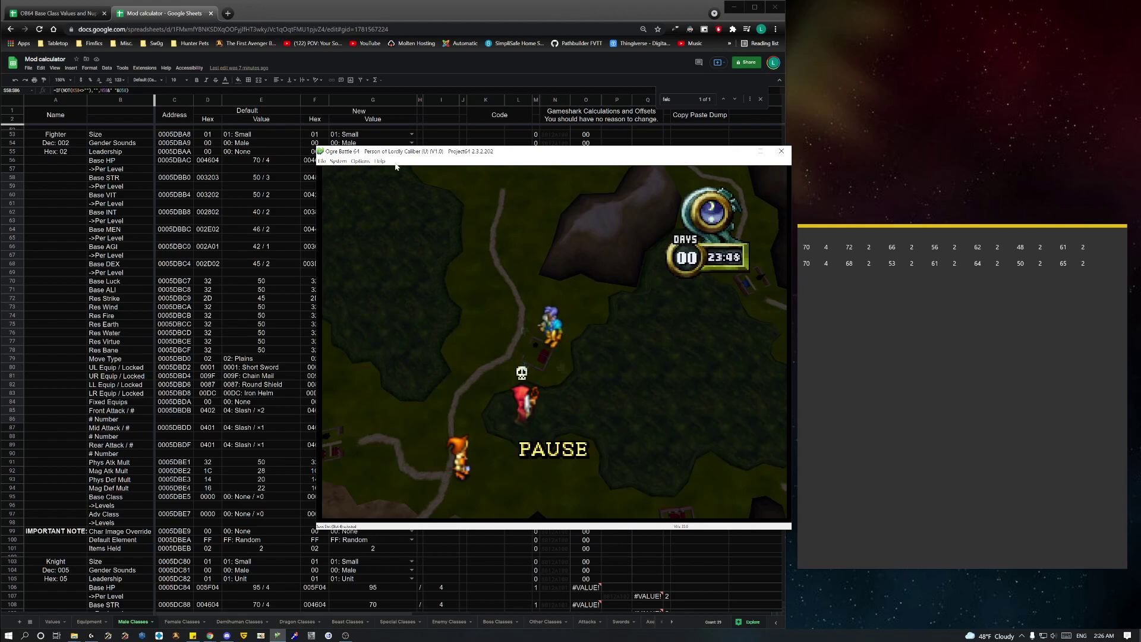
left_click(338, 161)
left_click(351, 273)
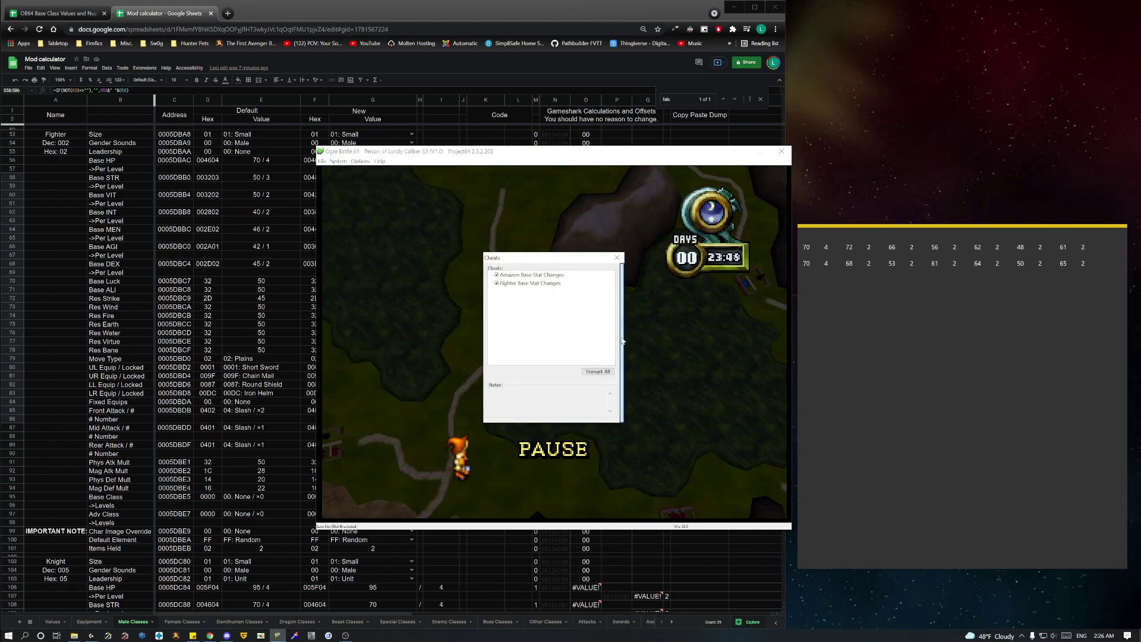
left_click(621, 341)
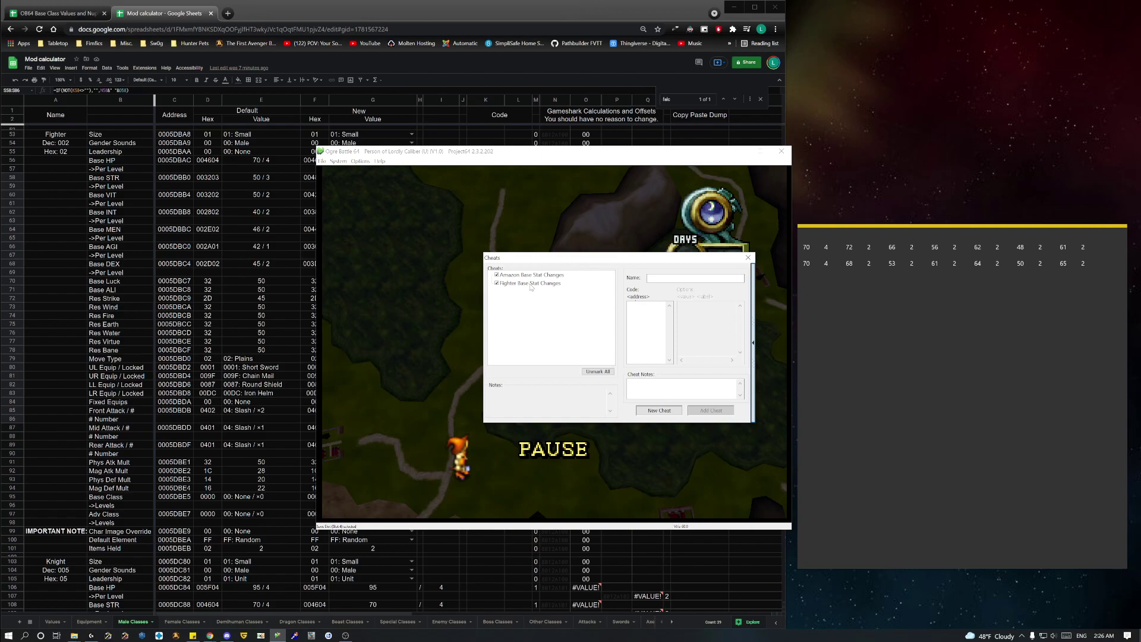
Step: In the Mod calculator's Special Classes sheet, set the Gladiator's new UL Equip to 0002: Baldr Sword and select its generated code
left_click(428, 19)
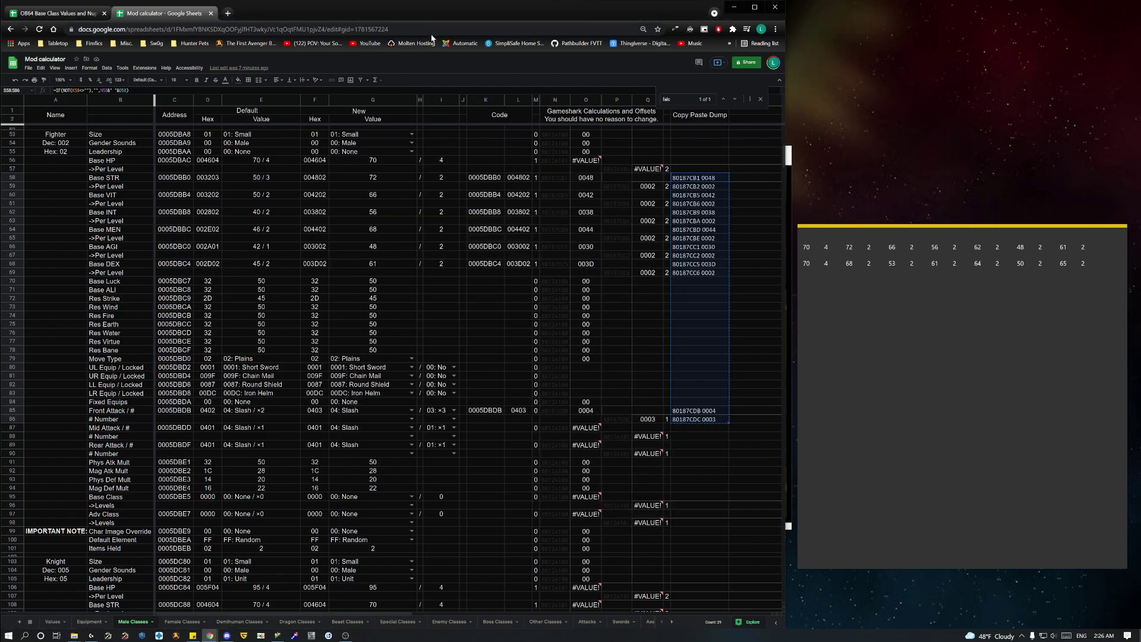
left_click(470, 283)
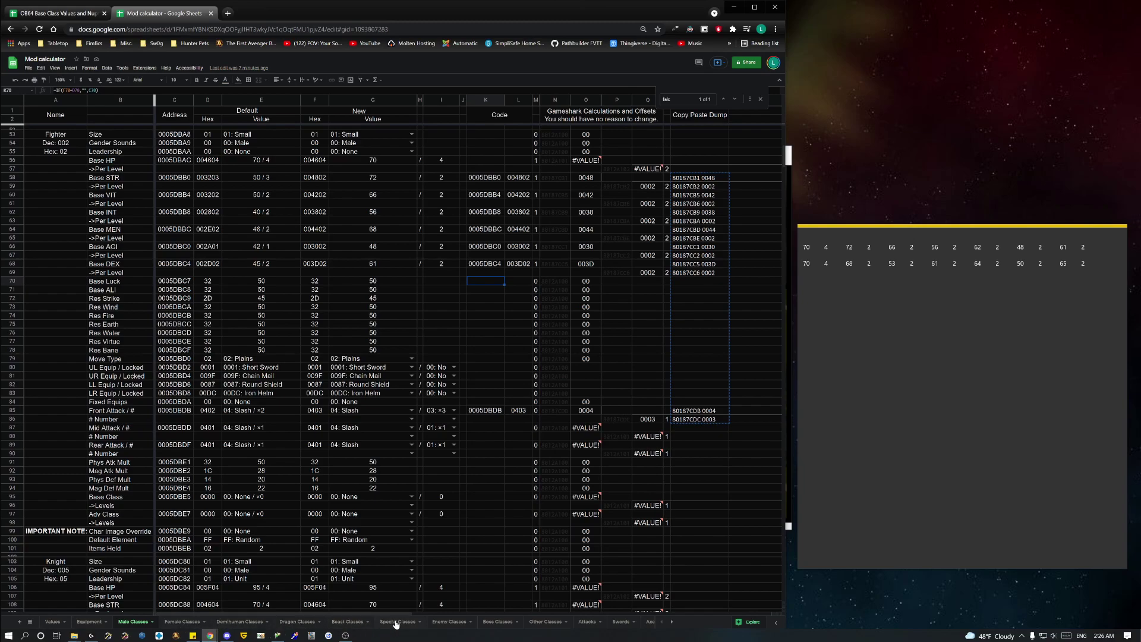
left_click(230, 180)
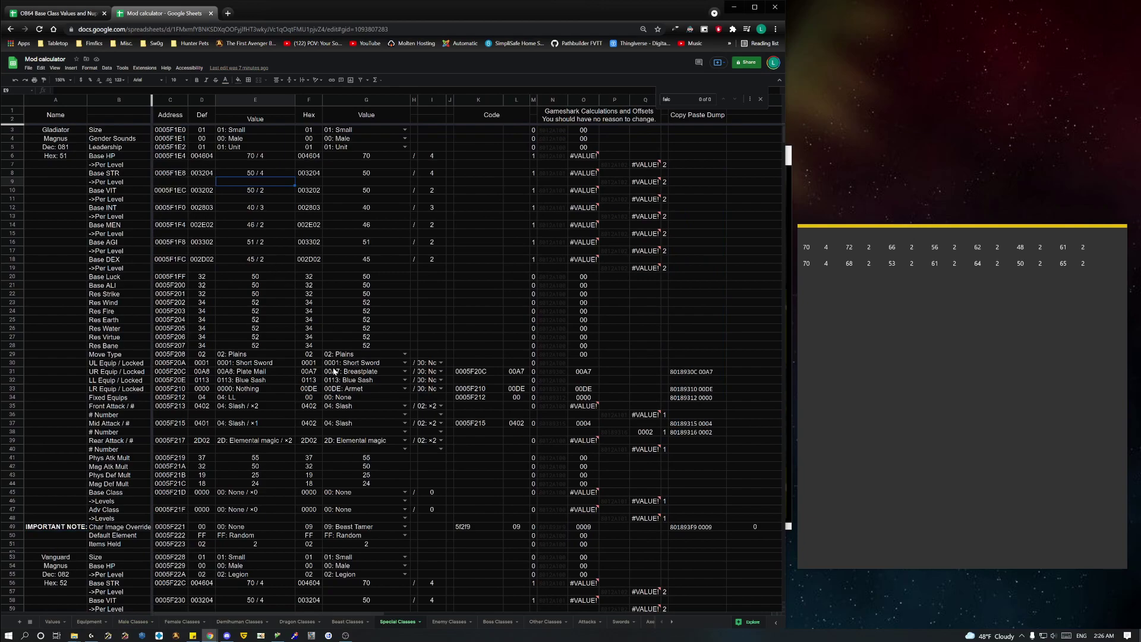
left_click(404, 363)
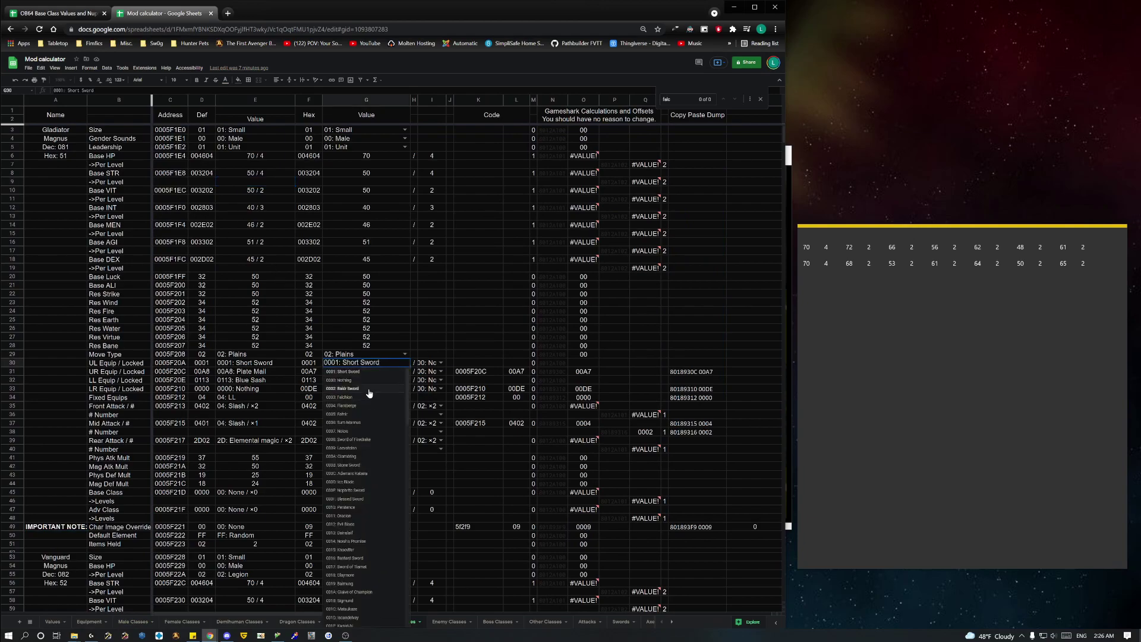
left_click(390, 386)
left_click(703, 363)
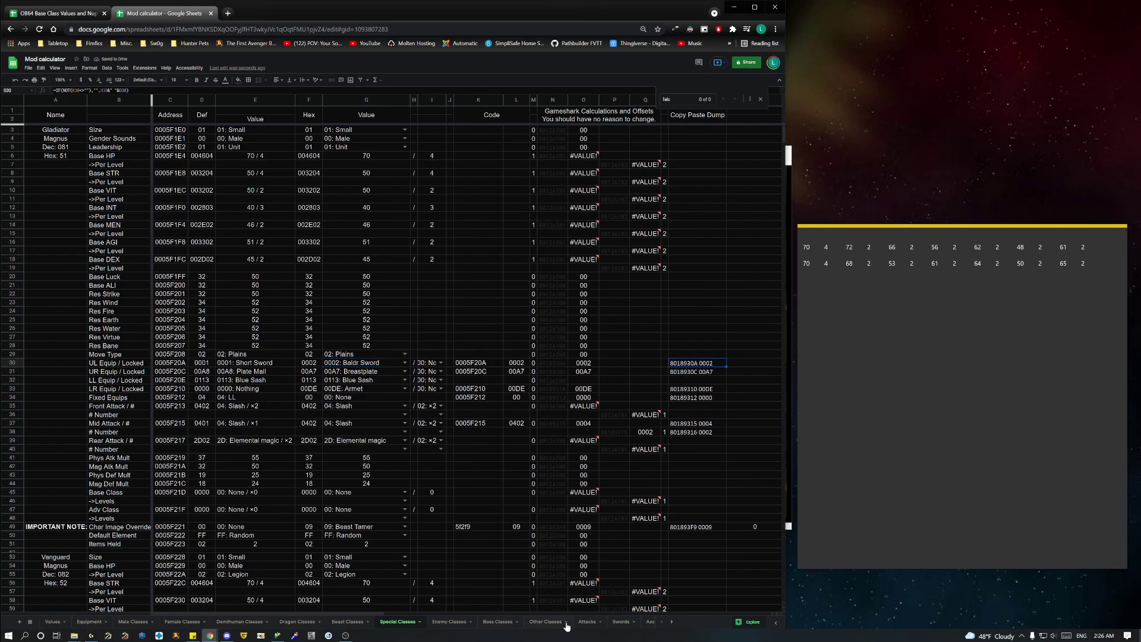
Step: Examine the Archer and Berserker entries in the Boss Classes sheet, including the Berserker's Base HP
left_click(502, 624)
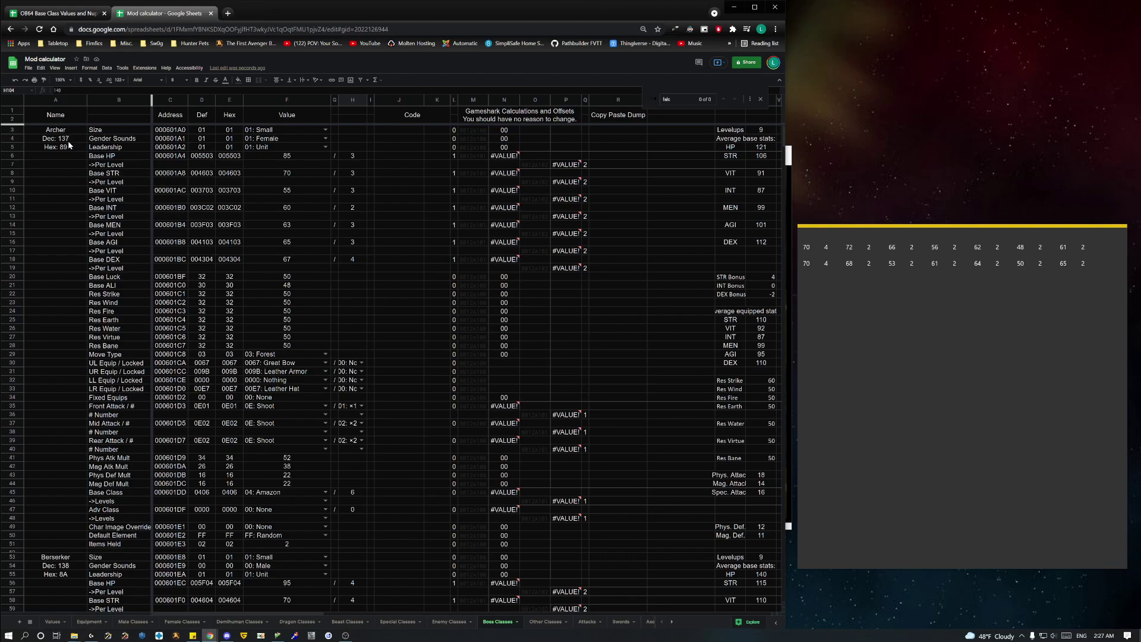
scroll(80, 171, "down", 1)
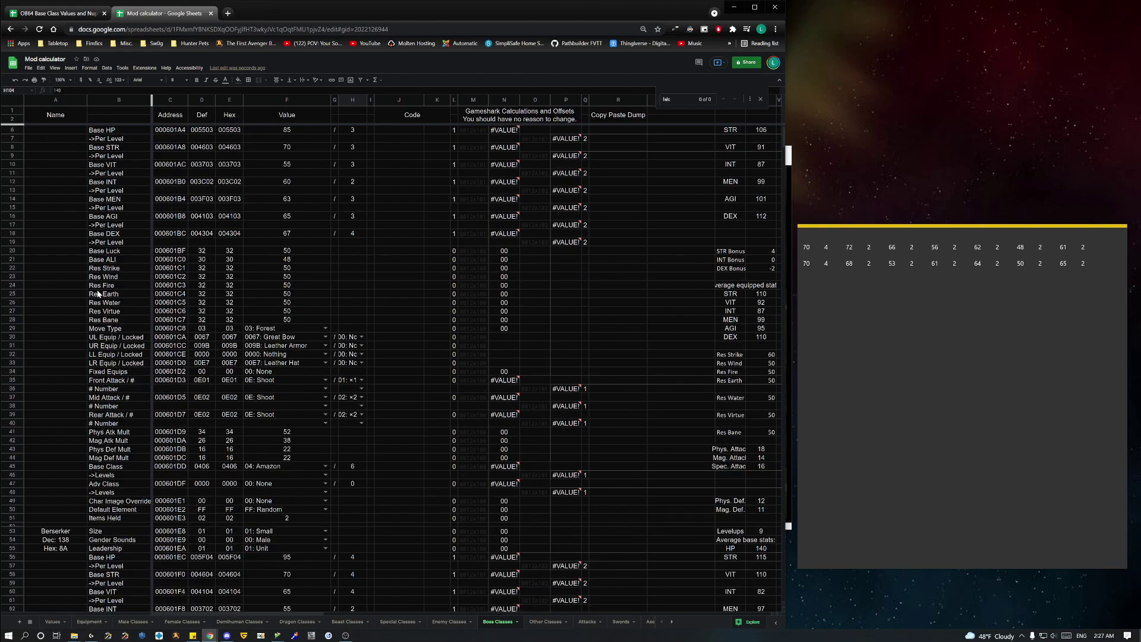
scroll(116, 282, "down", 2)
left_click(74, 470)
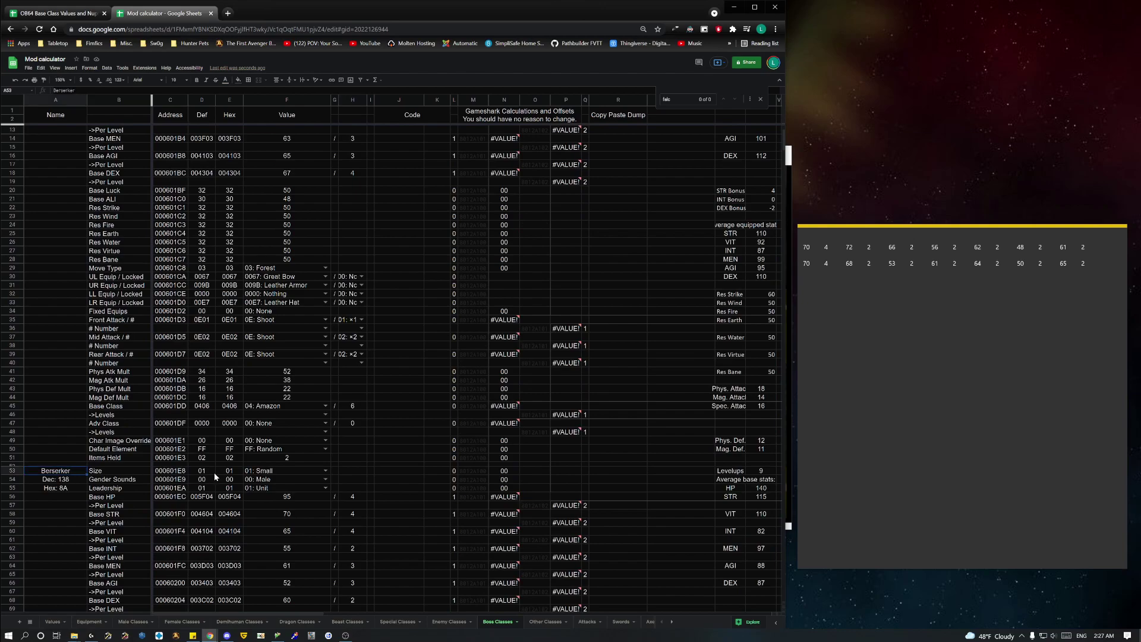
scroll(305, 475, "down", 2)
left_click(297, 438)
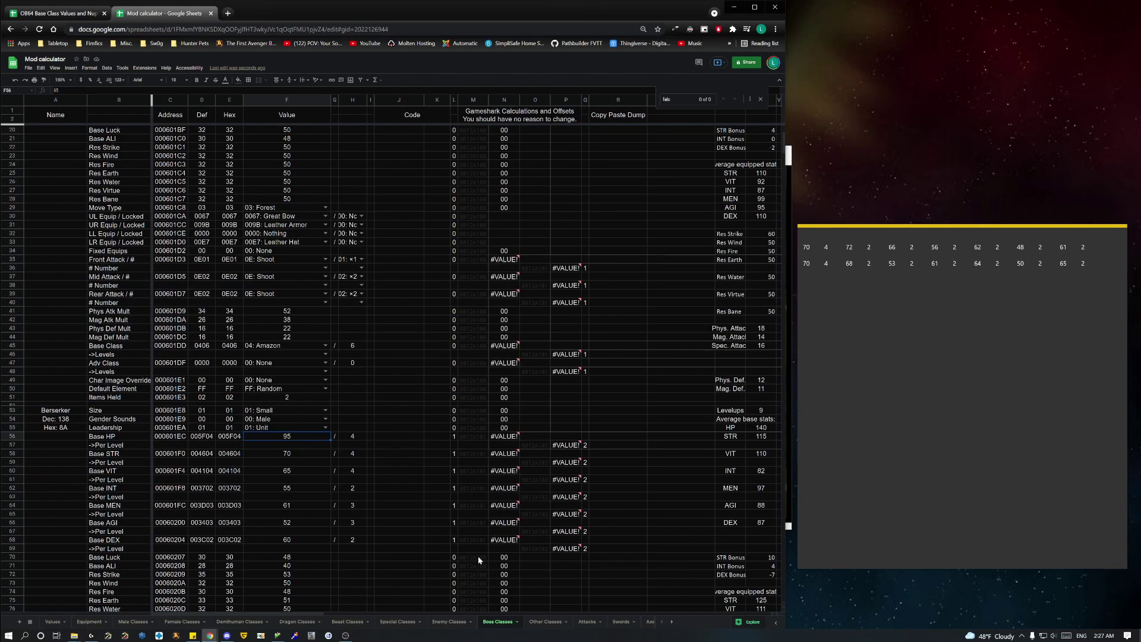
Step: Search the Mod calculator's Attacks sheet for "sonic boom" to locate the Sonic Boom attack entry
left_click(587, 621)
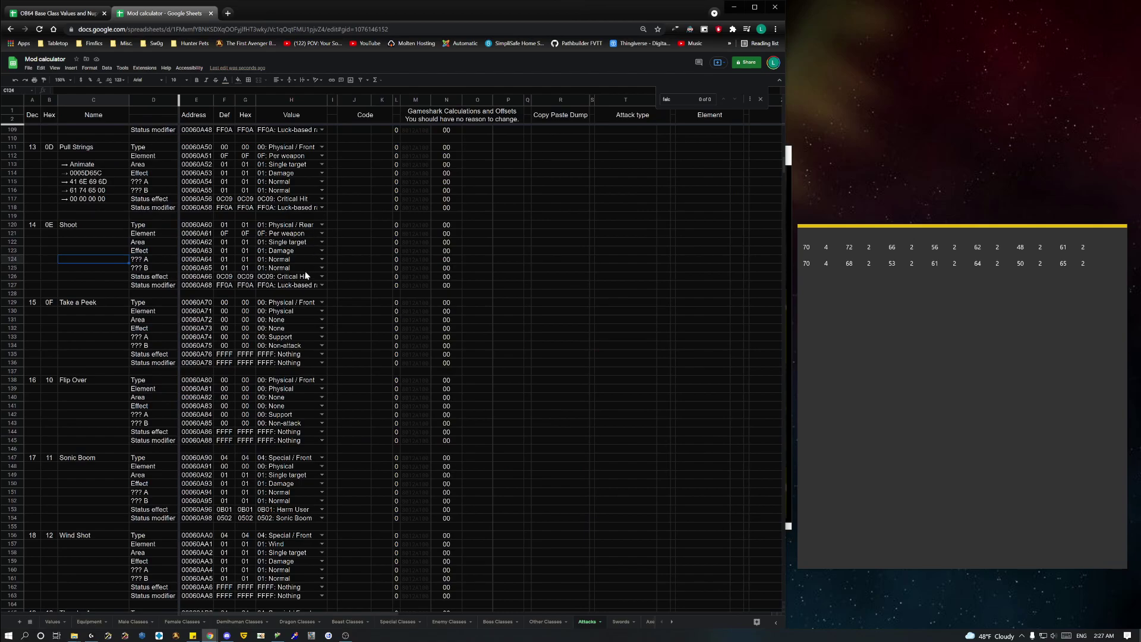
scroll(310, 287, "down", 10)
scroll(310, 286, "up", 20)
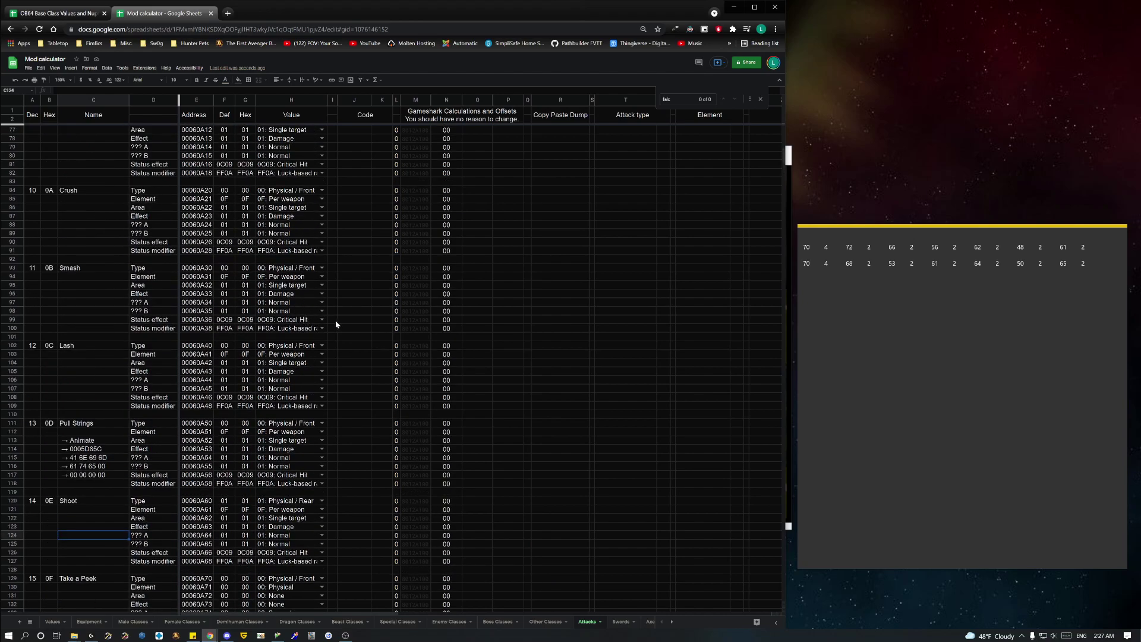
scroll(334, 324, "up", 7)
left_click(354, 327)
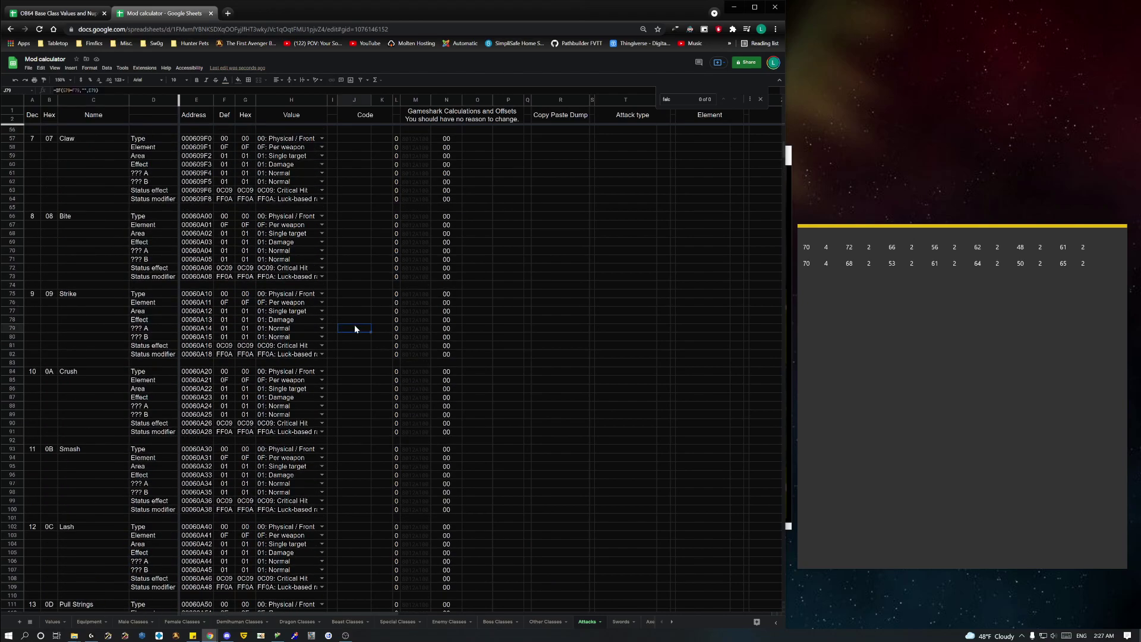
key("ctrl+f")
type("so")
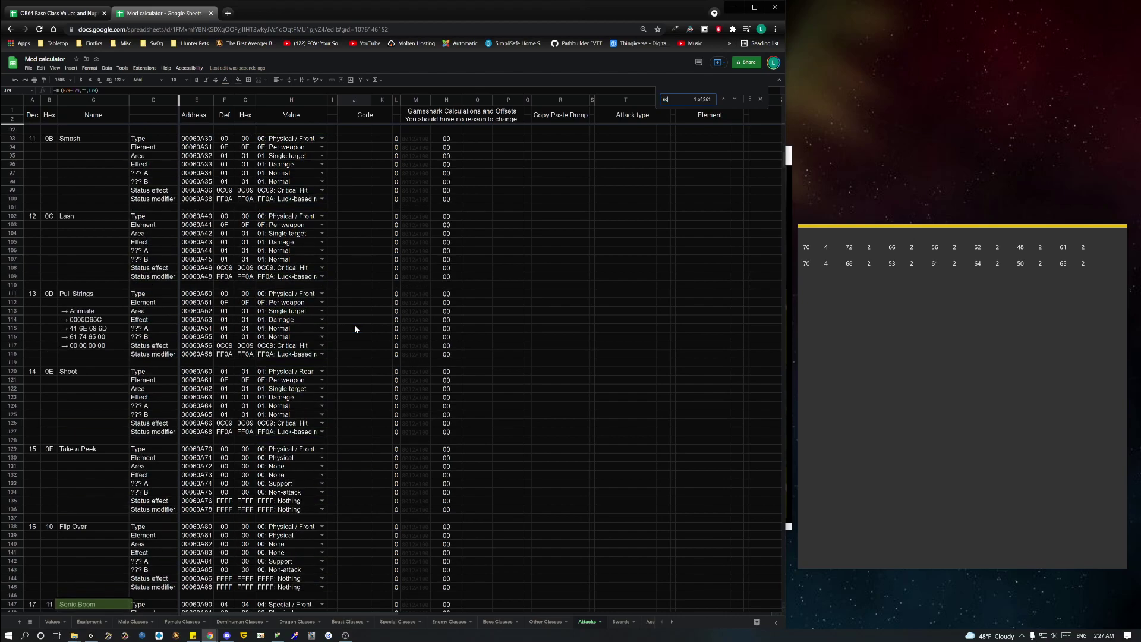
type("nic boom")
key("Return")
left_click(358, 519)
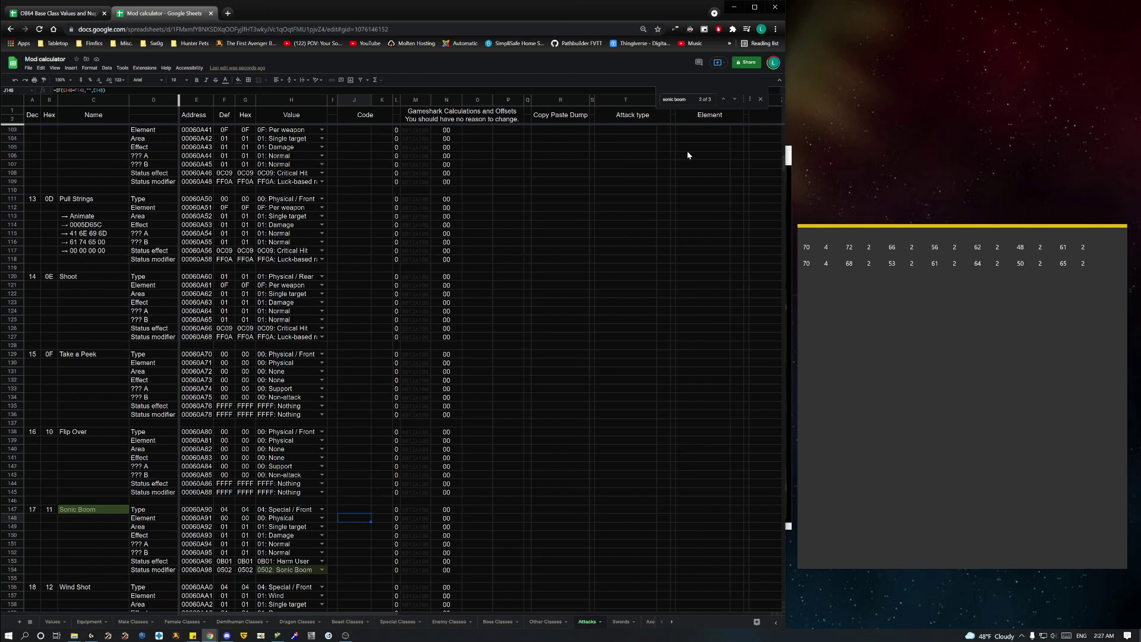
left_click(760, 100)
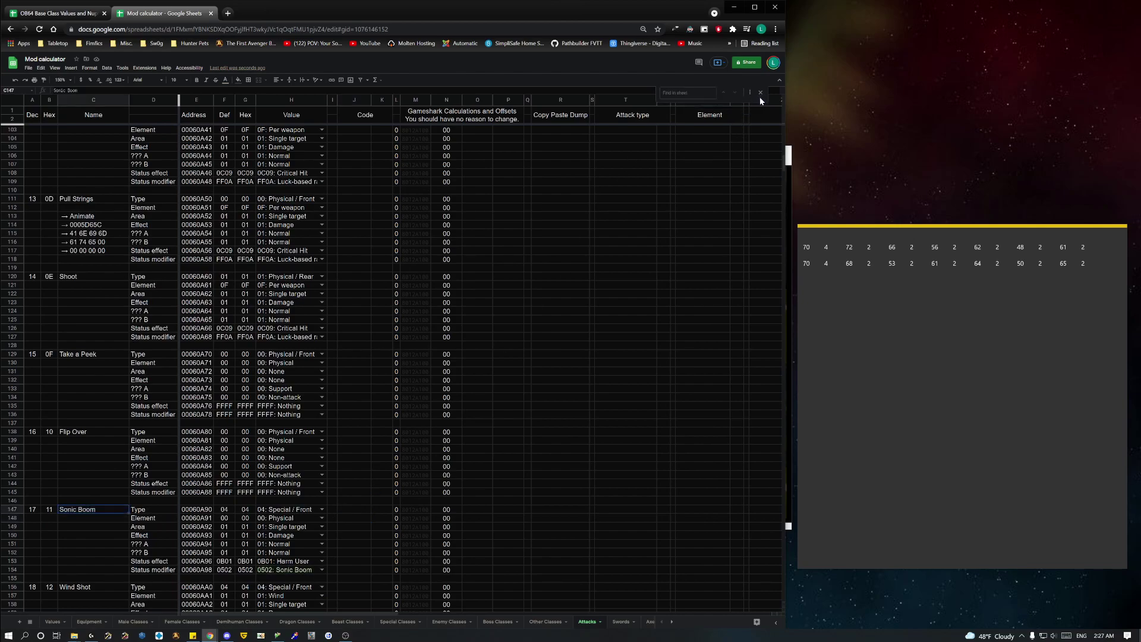
Step: Set the Sonic Boom attack's Type to 05: Special / Rear and select its generated code
left_click(325, 509)
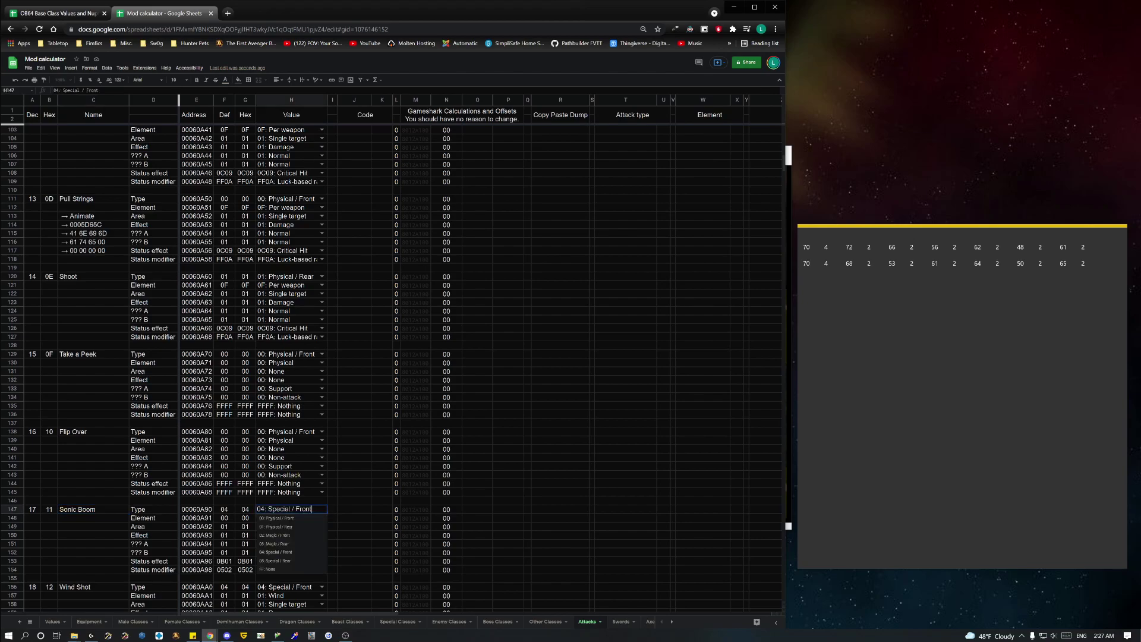
left_click(290, 561)
left_click(552, 511)
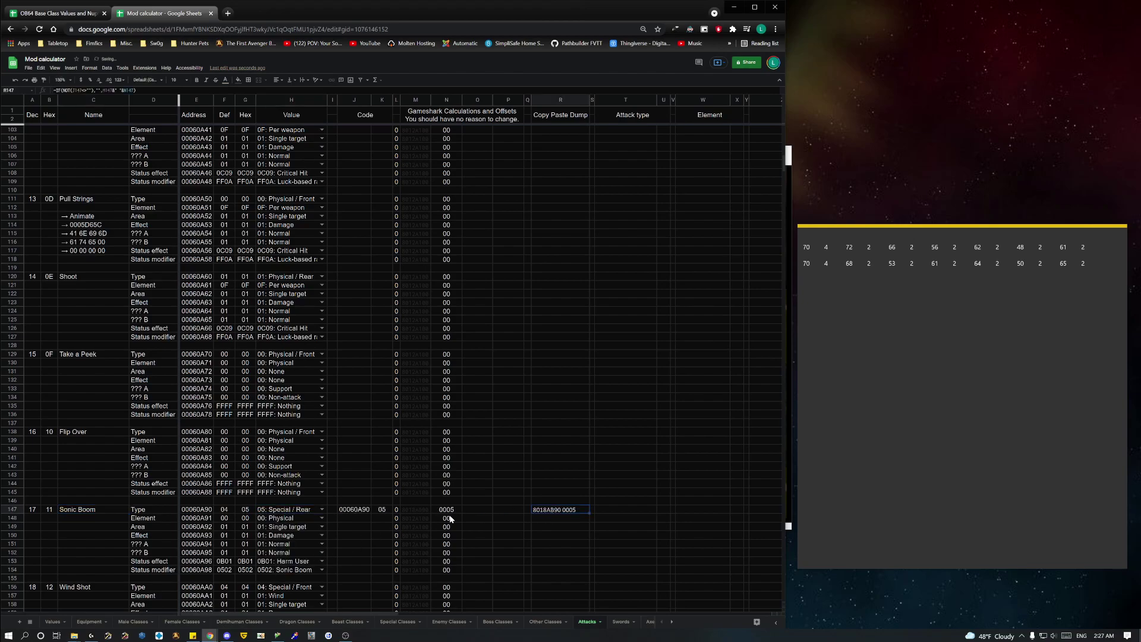
Step: Change the Sonic Boom attack's Type back to 04: Special / Front
double_click(320, 510)
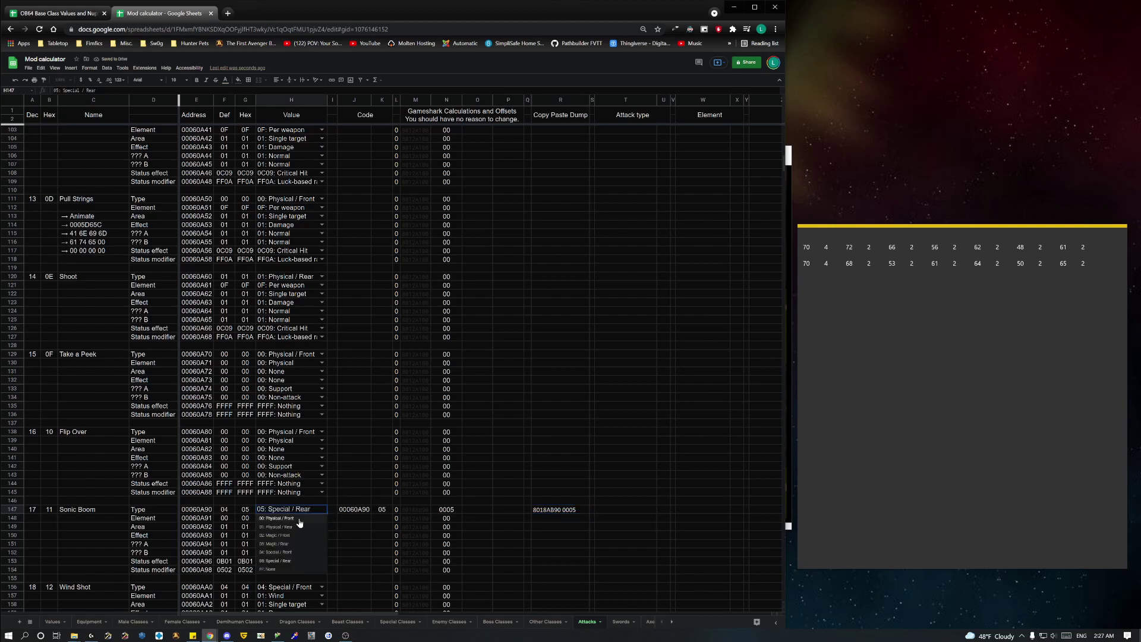
left_click(299, 518)
left_click(295, 552)
left_click(333, 491)
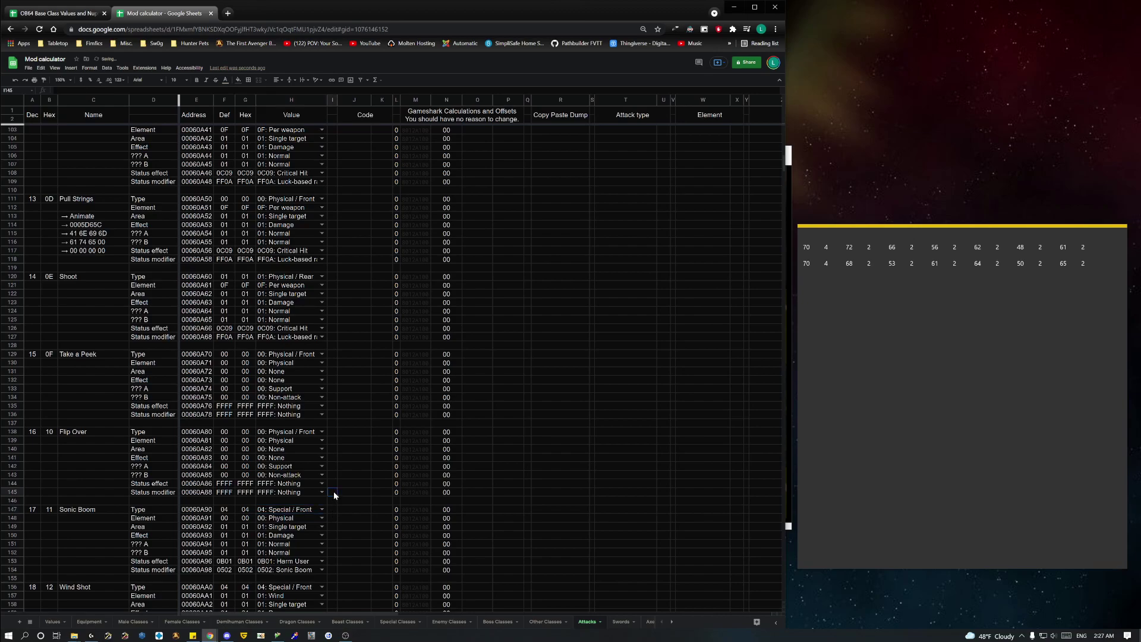
left_click(333, 509)
Step: In the Swords sheet, set the Short Sword's new STR bonus to 5 and select its generated code
left_click(621, 621)
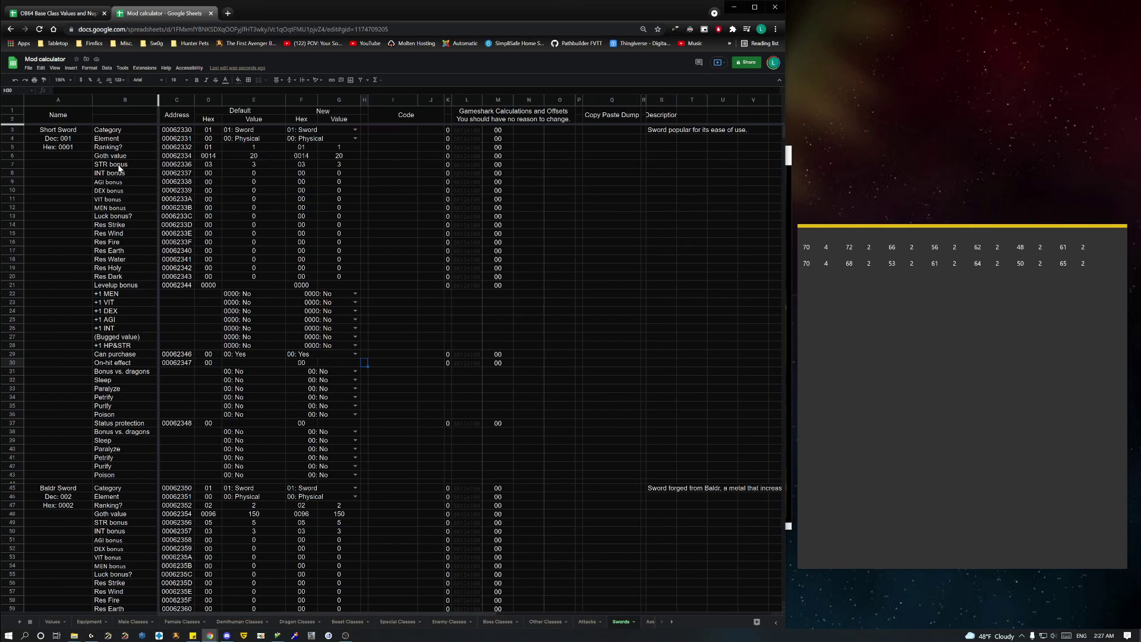
left_click(337, 165)
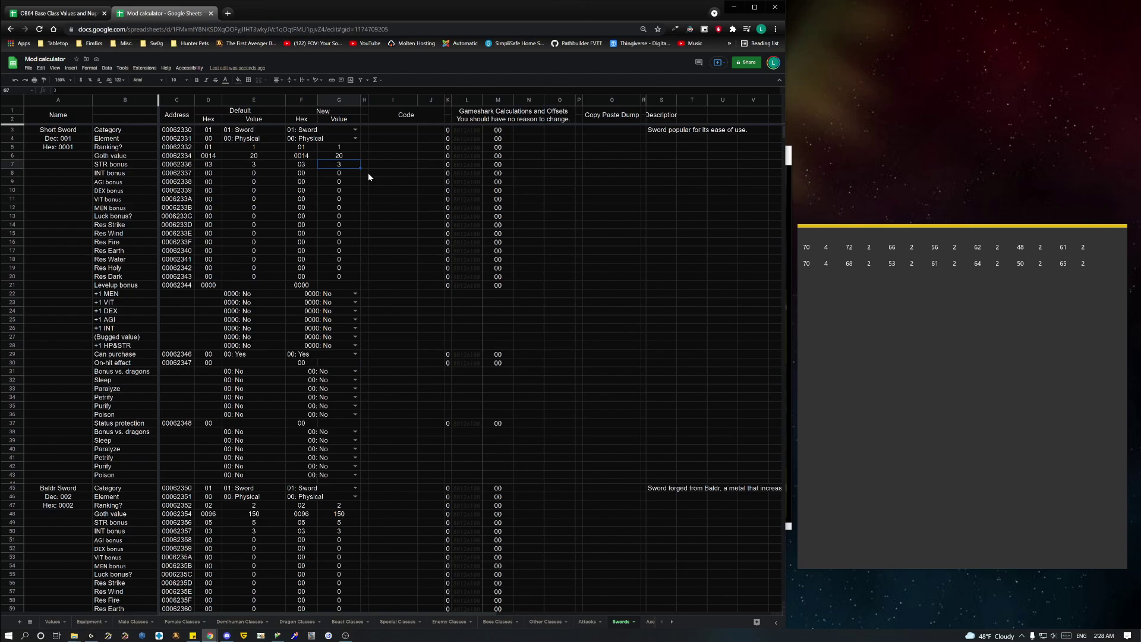
type("5")
key("Tab")
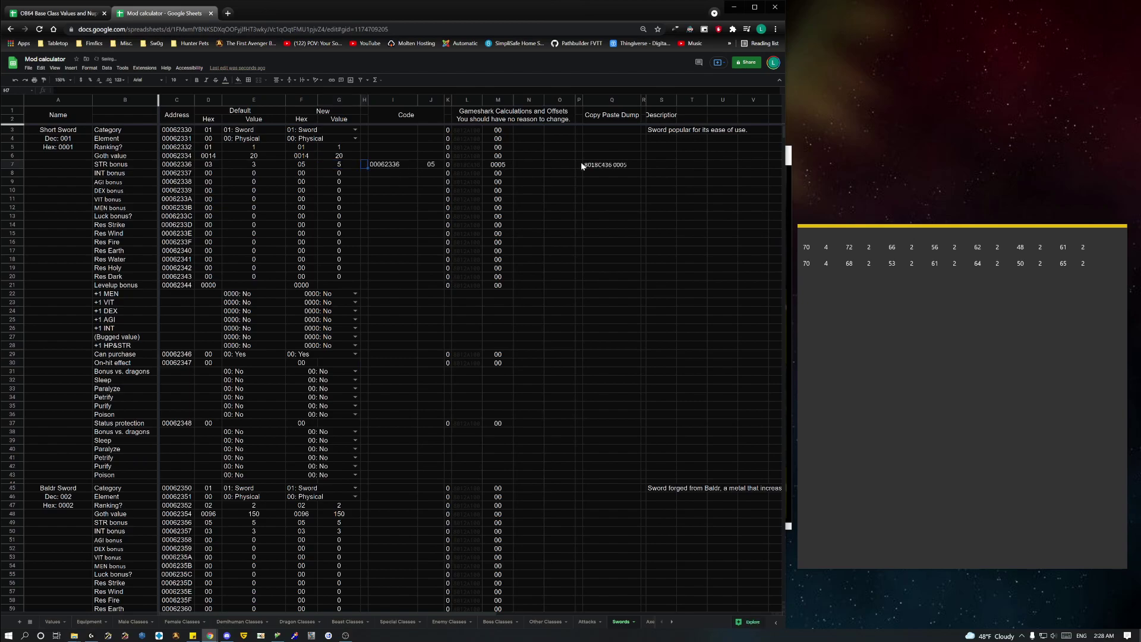
left_click(606, 168)
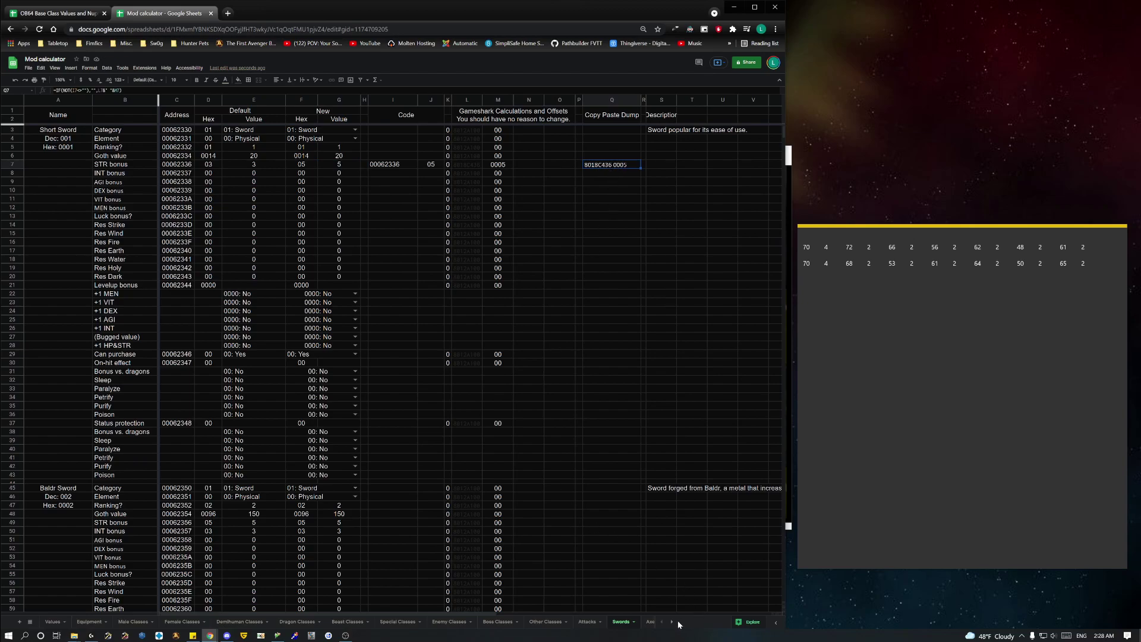
Step: Maximize the spreadsheet window and examine the Half Armor and Cloth Armor entries in the Body Armor sheet
left_click(754, 7)
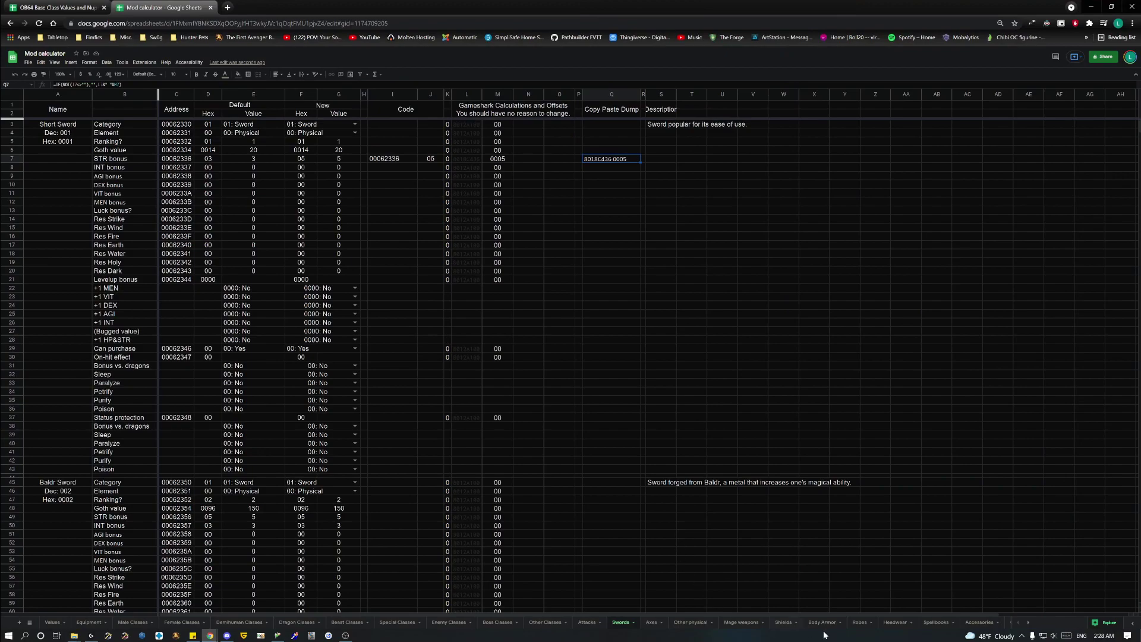
left_click(738, 622)
left_click(820, 622)
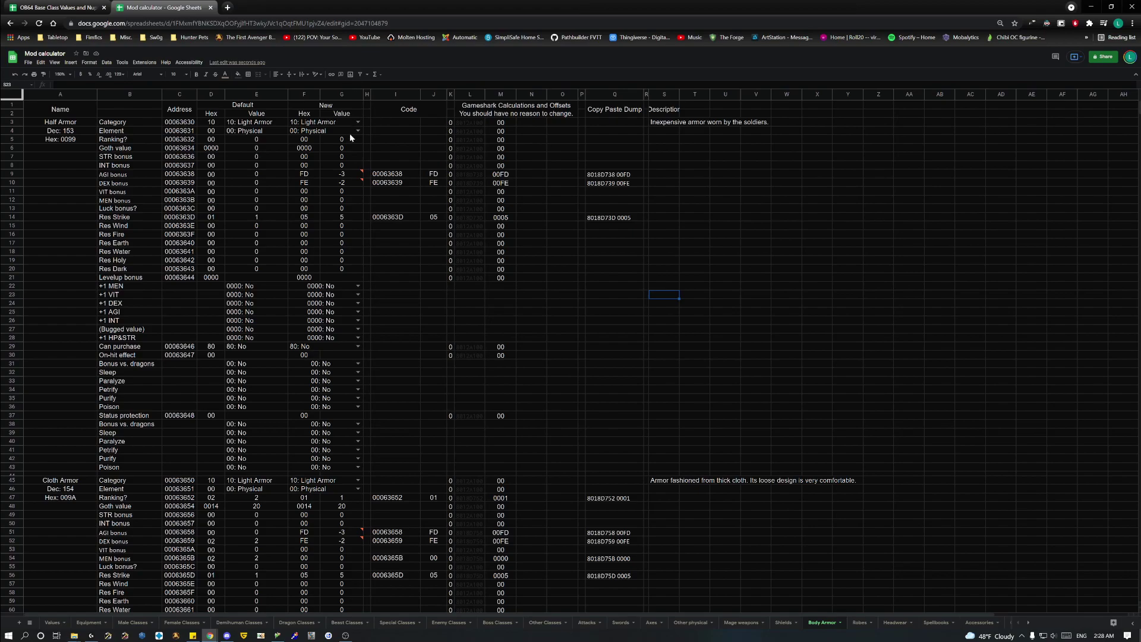
scroll(548, 344, "down", 3)
scroll(541, 341, "up", 3)
Step: Reposition the Cheats window in Project64, and select the Half Armor's AGI bonus code back in the Body Armor sheet
left_click(279, 637)
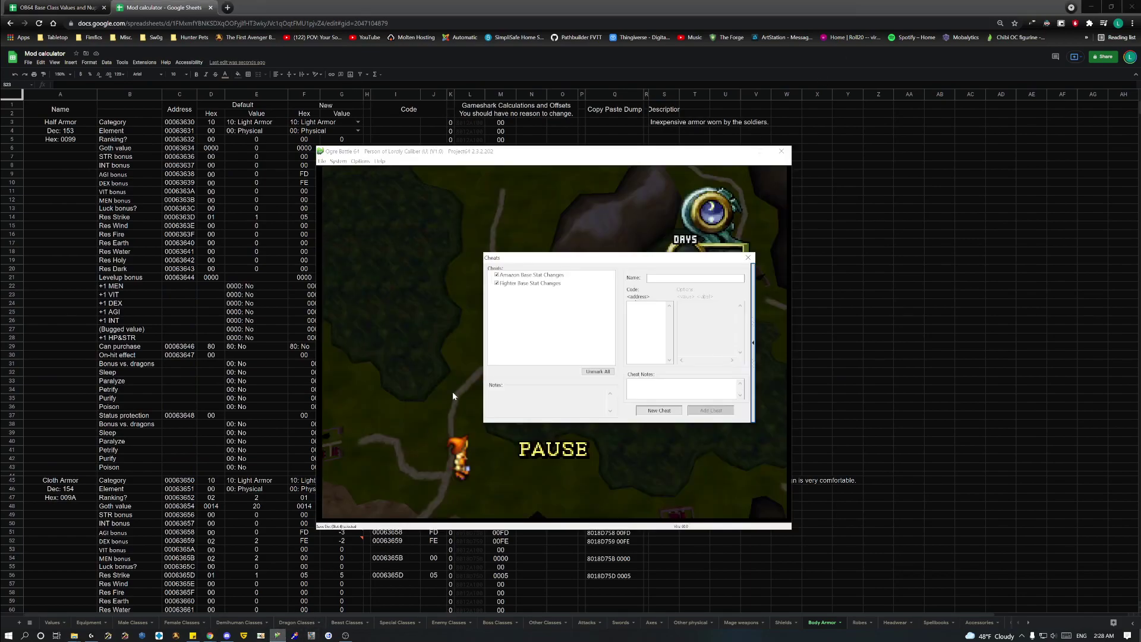
left_click_drag(604, 260, 547, 253)
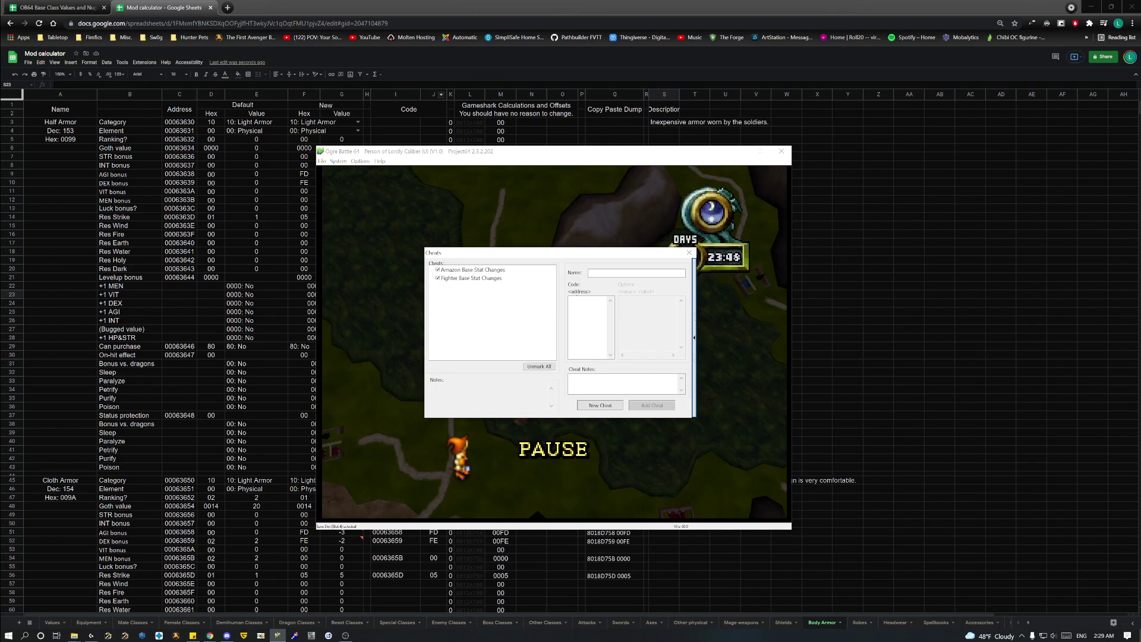
left_click(663, 130)
left_click(610, 174)
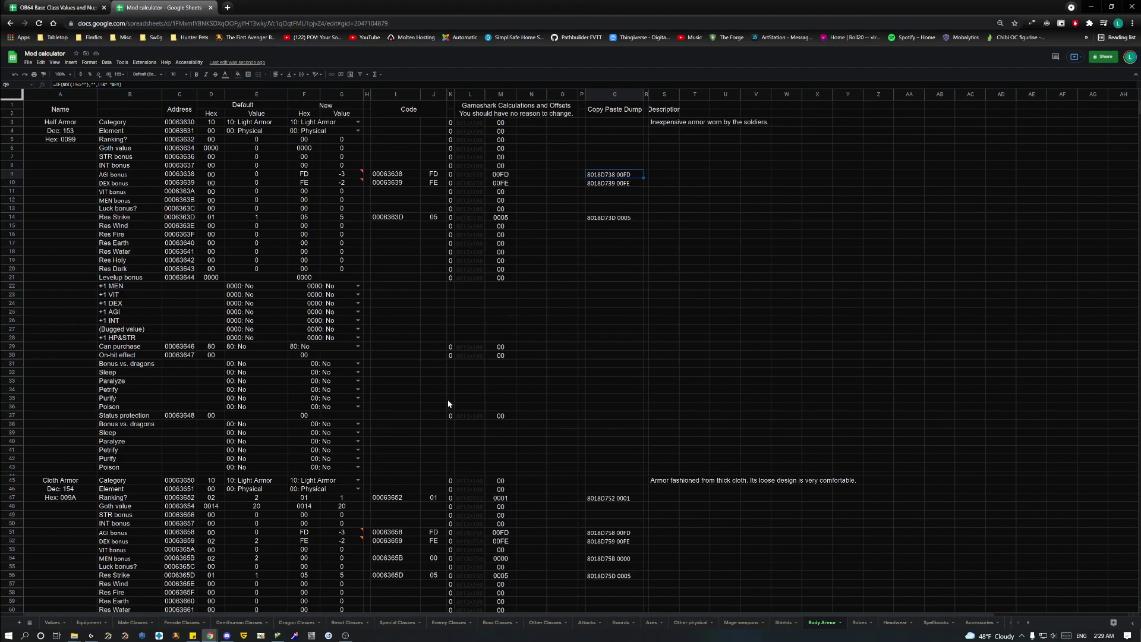
Step: Switch to Project64, open the Fighter Base Stat Changes cheat, select all of its codes and update the cheat
left_click(277, 635)
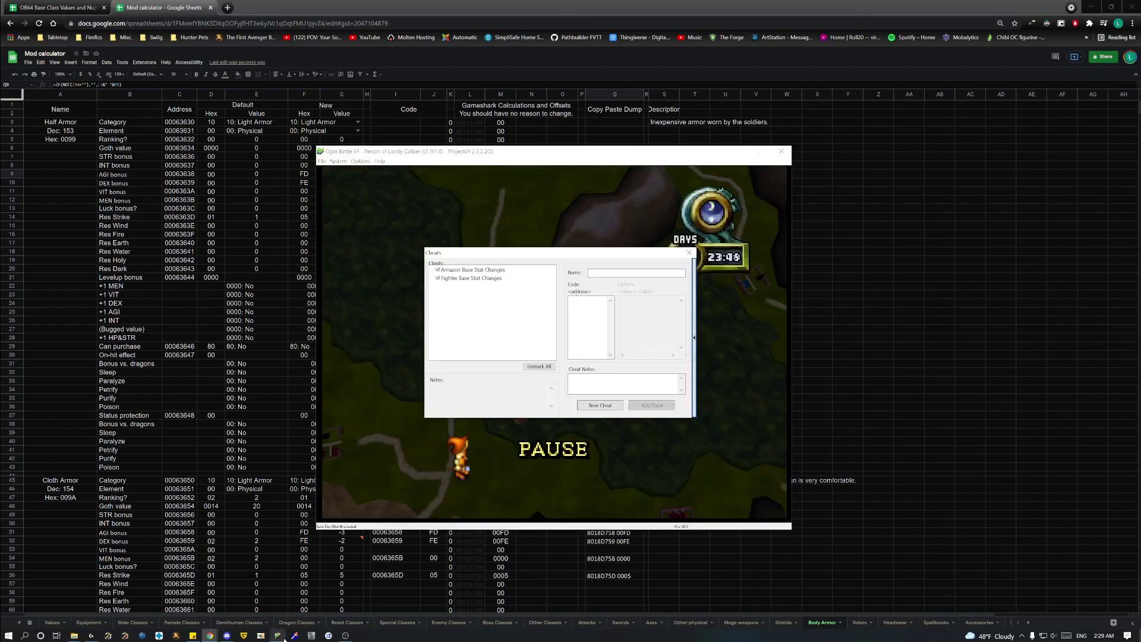
left_click(489, 280)
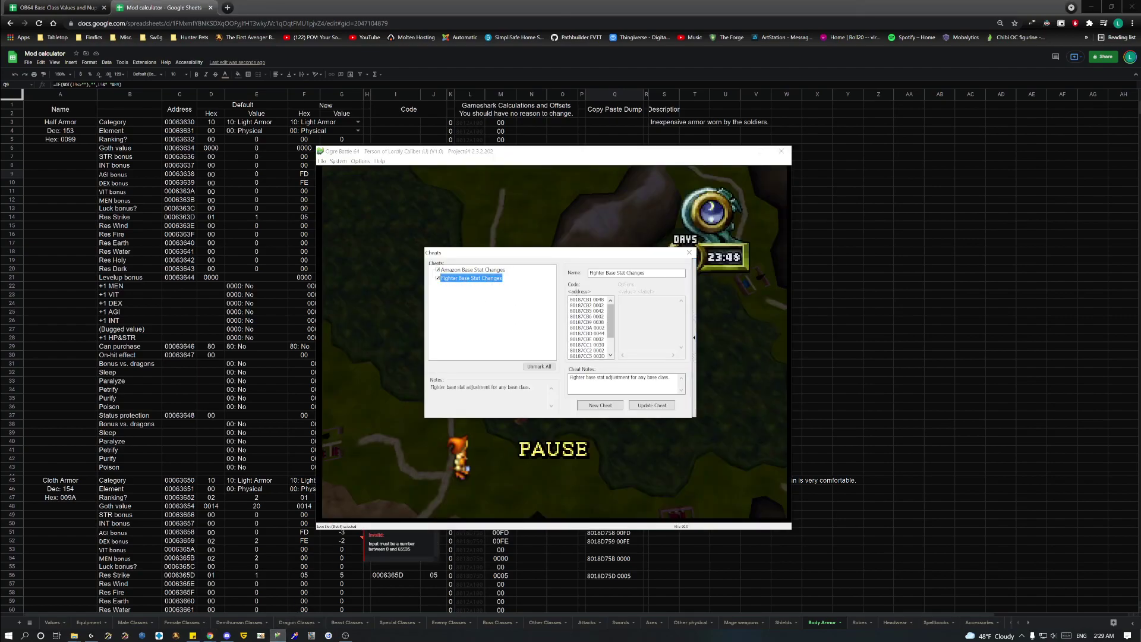
left_click(588, 324)
key("ctrl+a")
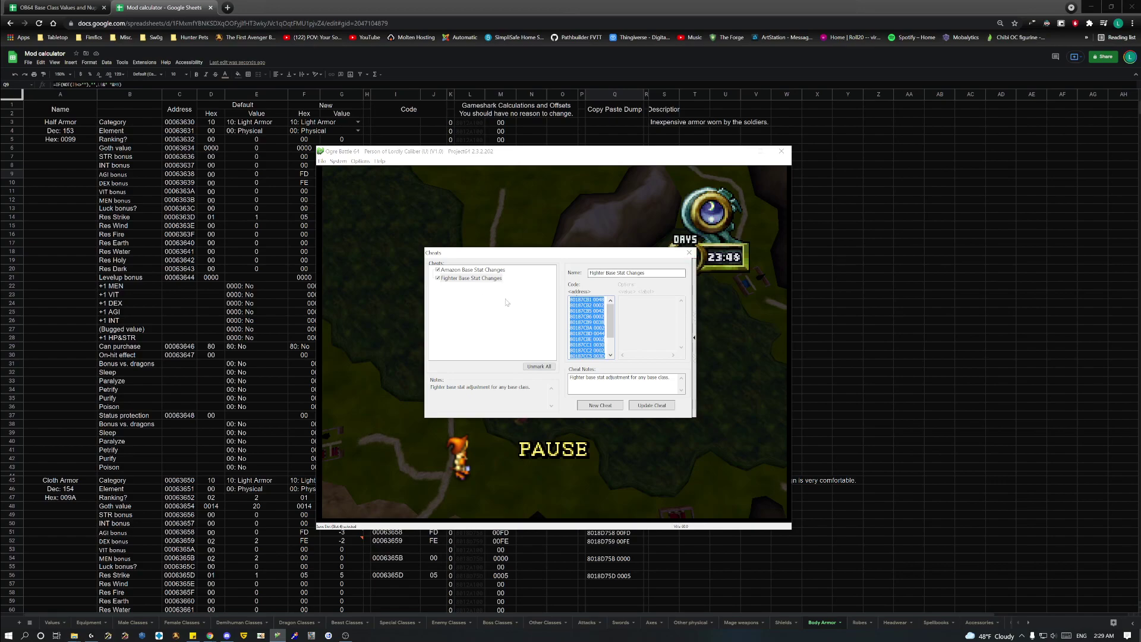
left_click(648, 404)
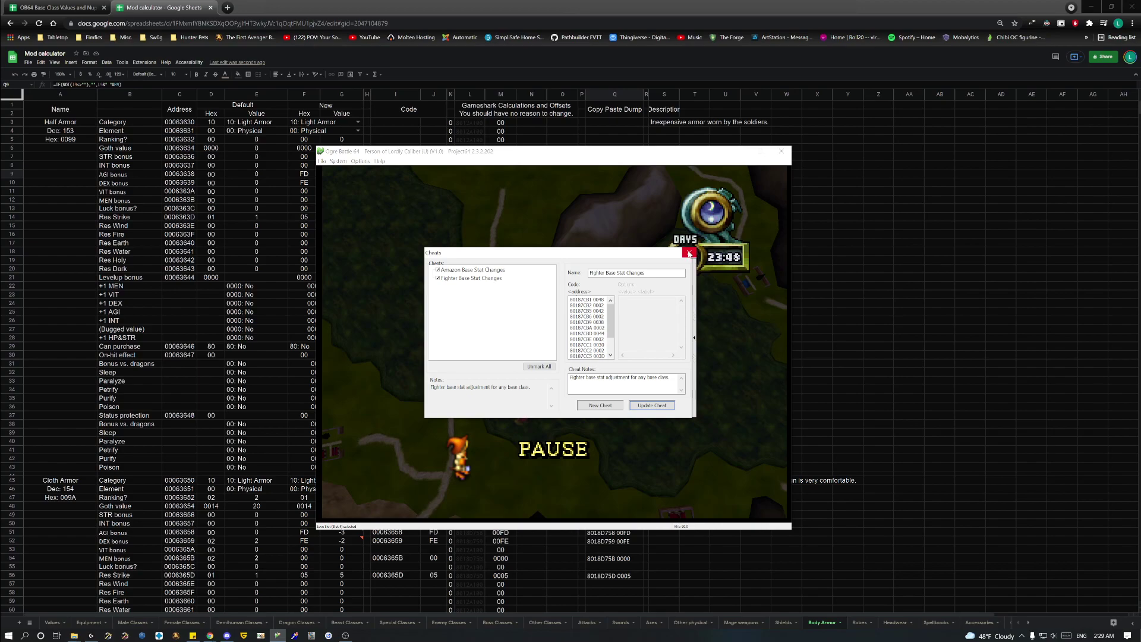
left_click(538, 154)
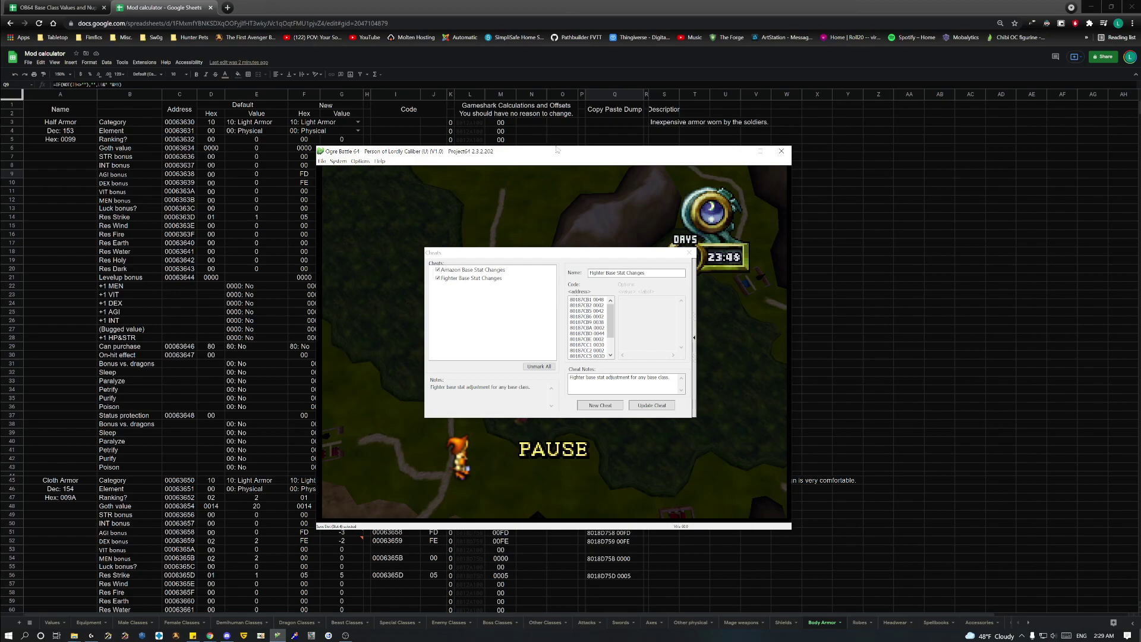
Step: Return to the Mod calculator and examine the Fighter and Soldier entries in the Male Classes sheet
left_click(550, 5)
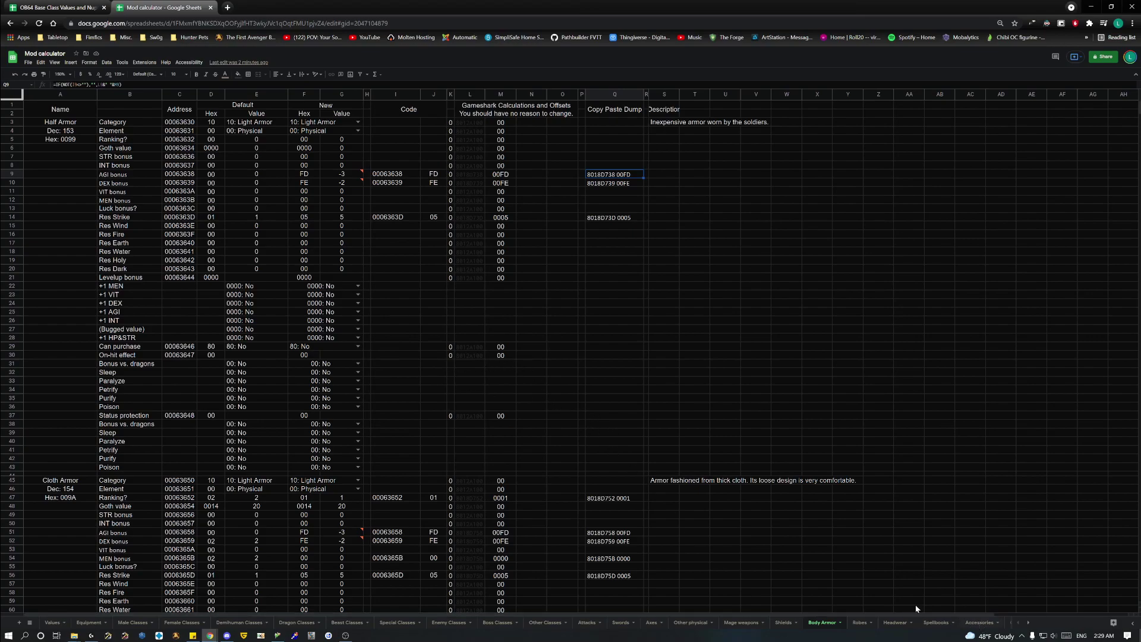
left_click(141, 623)
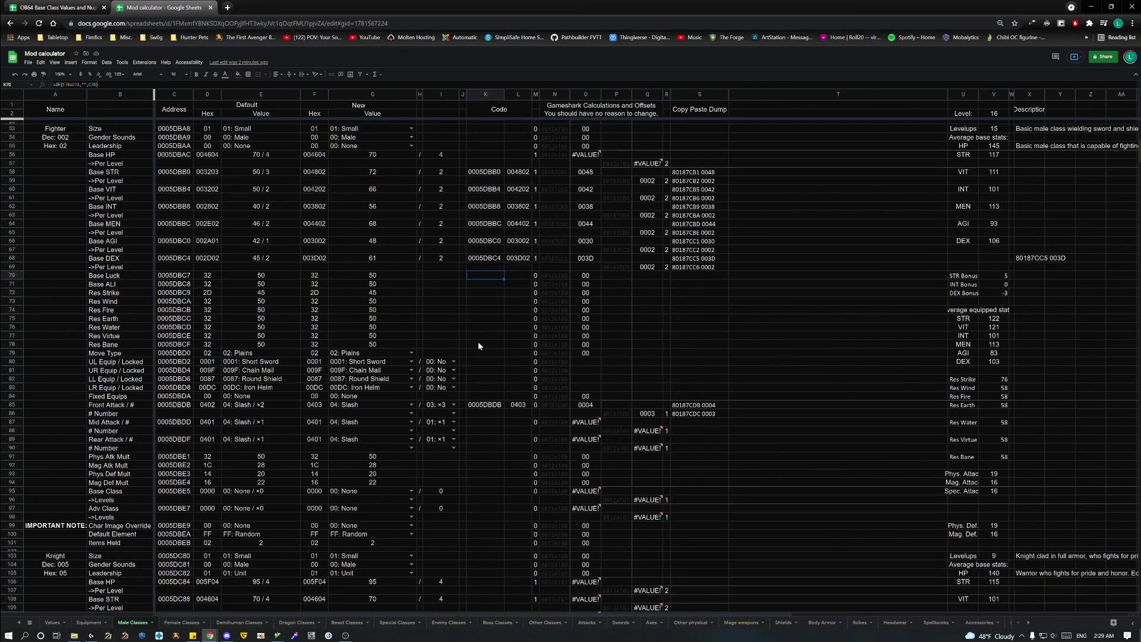
scroll(430, 297, "down", 1)
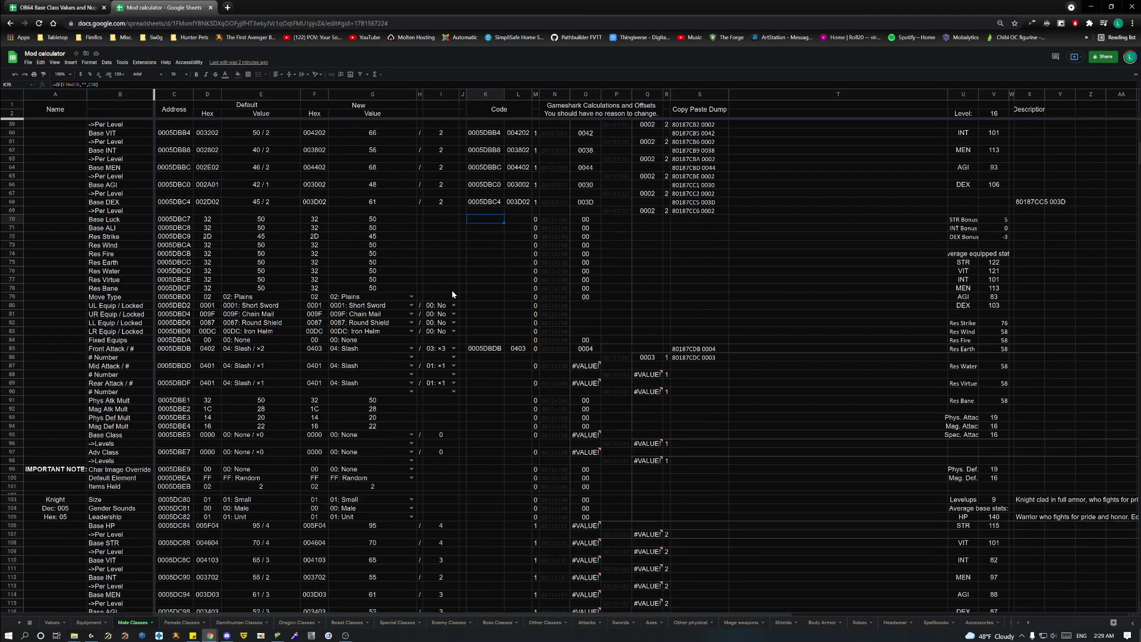
scroll(480, 324, "down", 2)
scroll(474, 340, "up", 7)
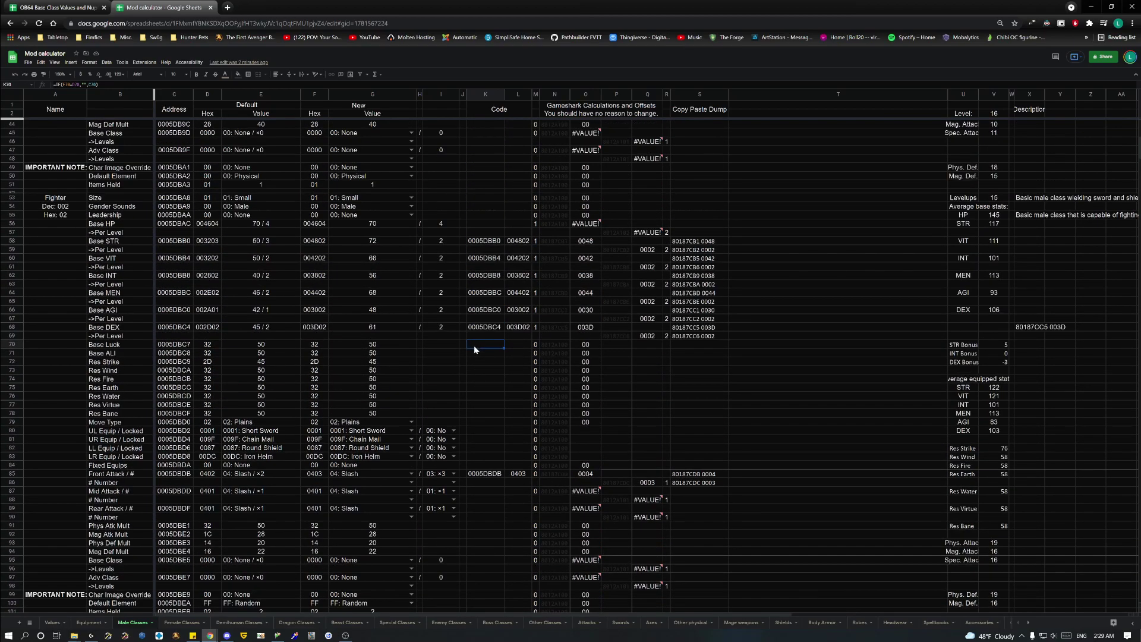
scroll(474, 351, "up", 6)
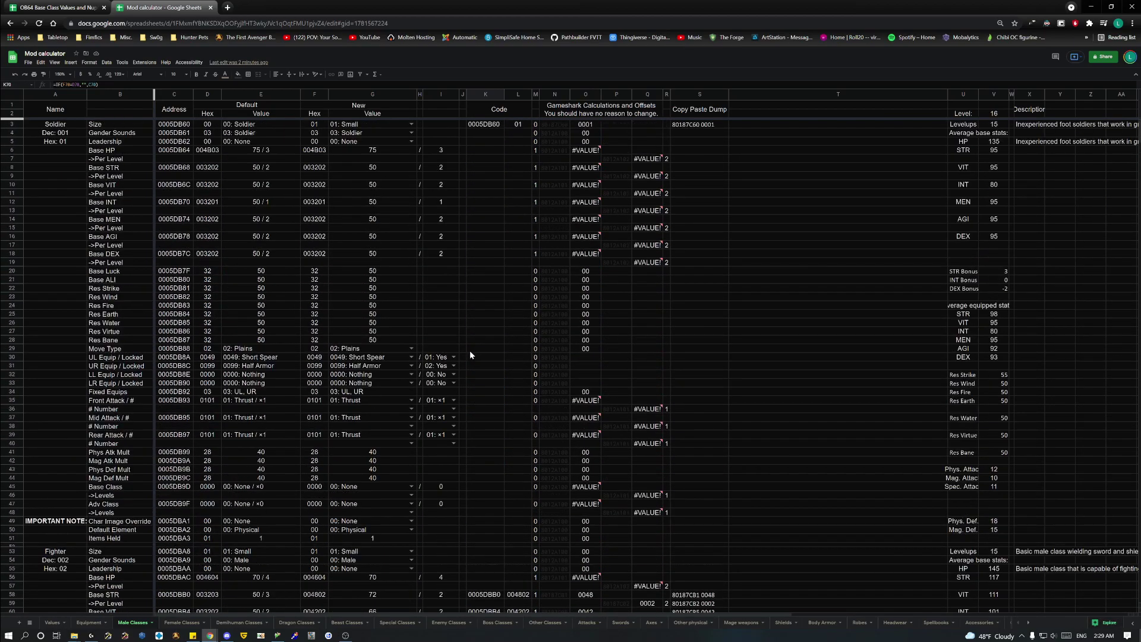
left_click(63, 123)
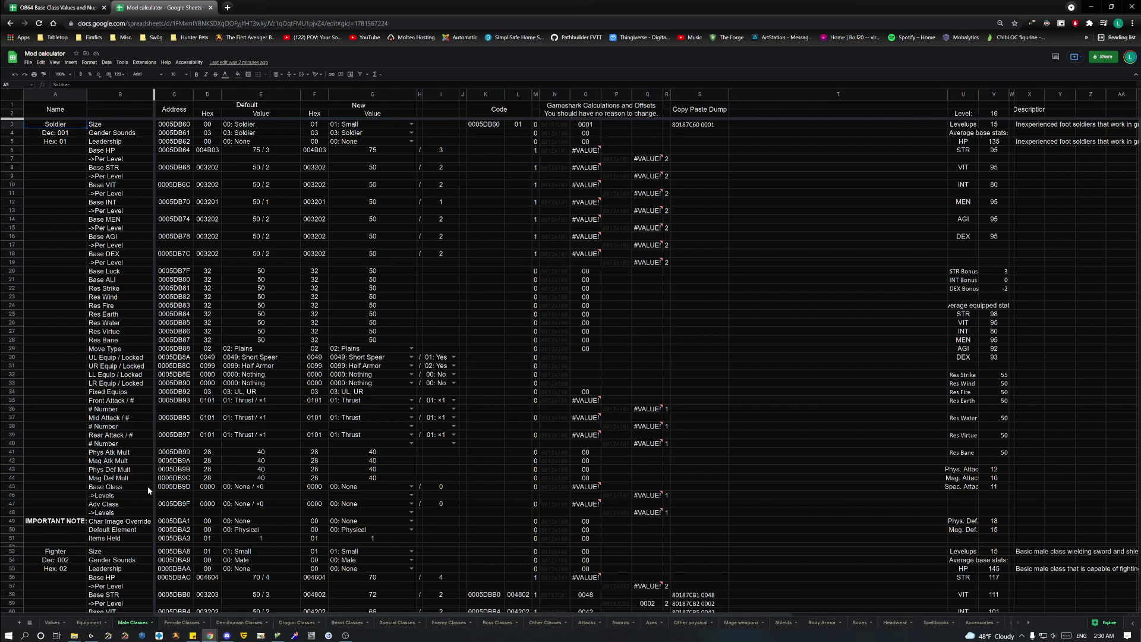
Step: Look over the class entries in the Female Classes, Beast Classes and Boss Classes sheets
left_click(184, 622)
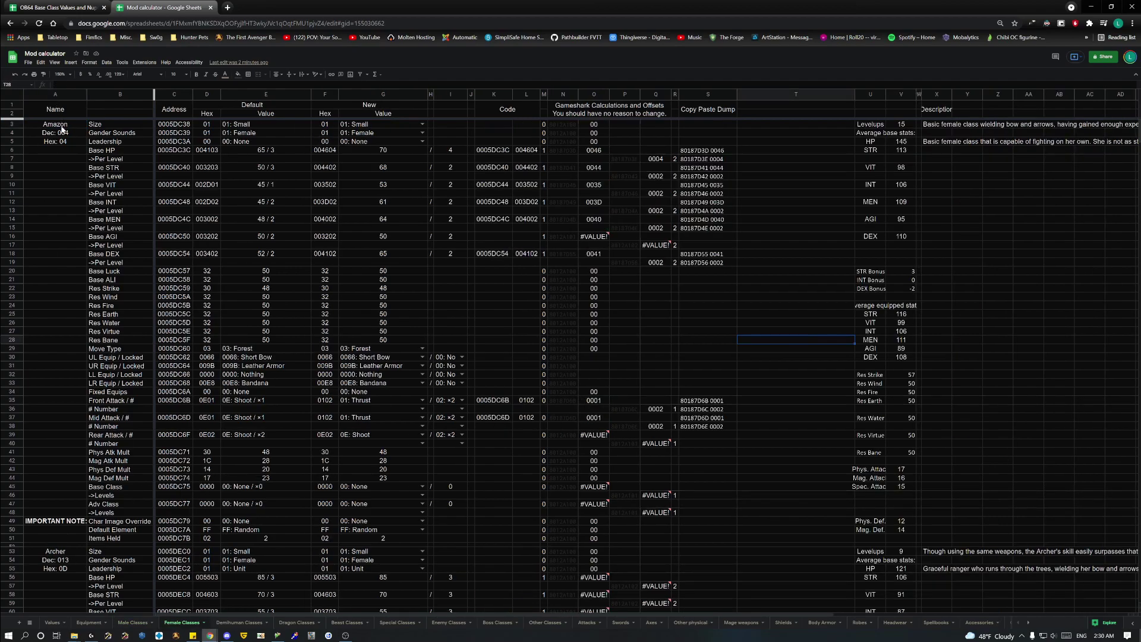
left_click(347, 629)
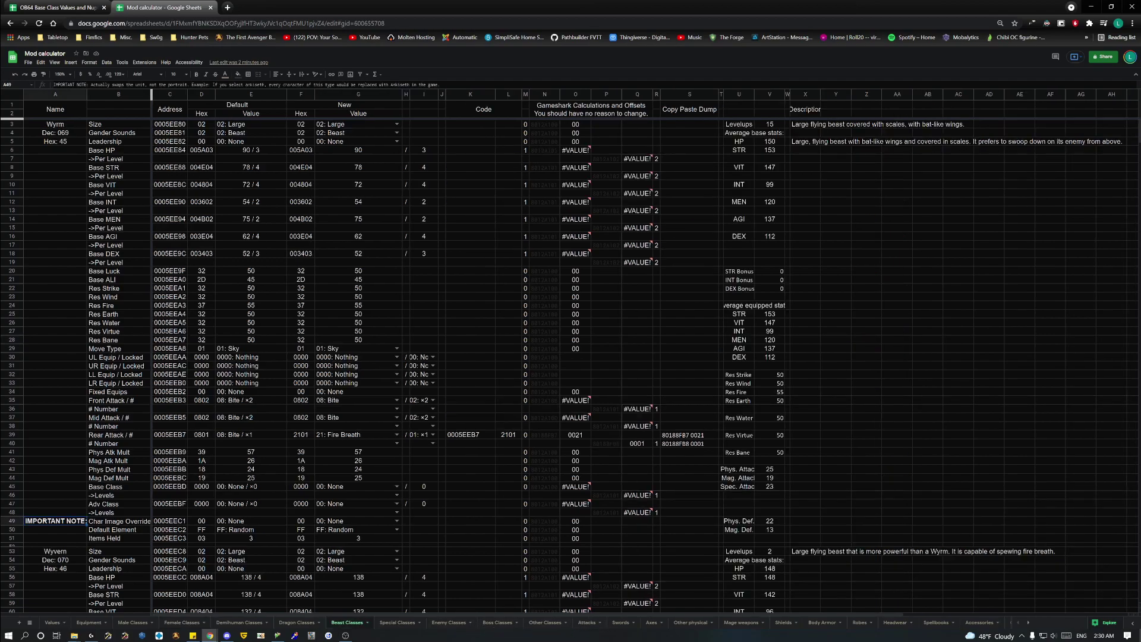
left_click(497, 623)
scroll(80, 217, "down", 5)
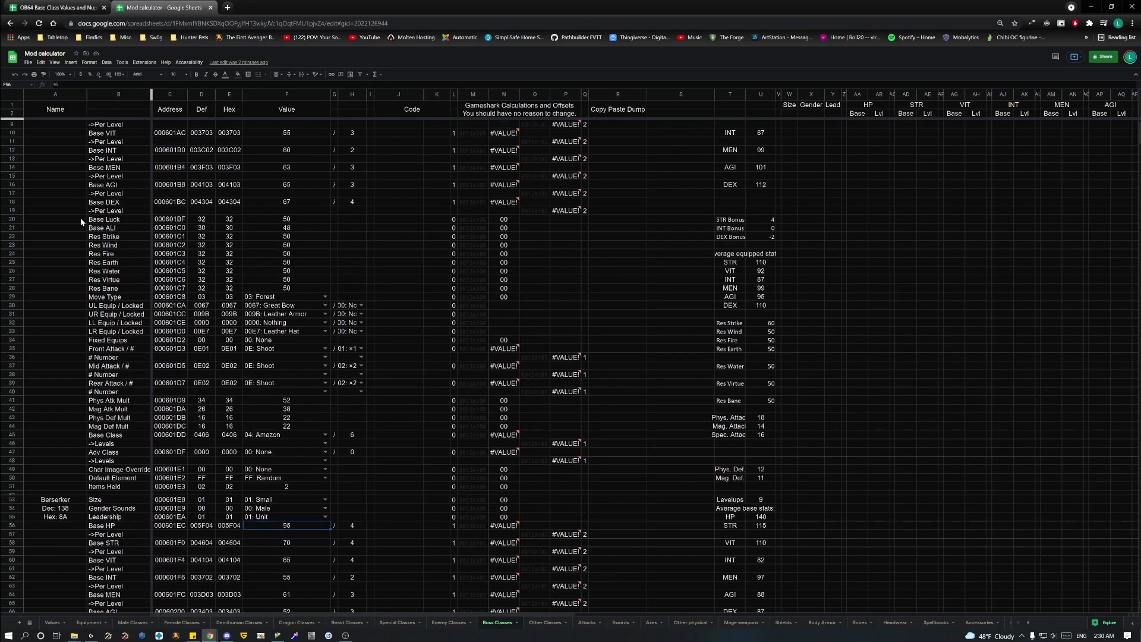
scroll(133, 256, "up", 7)
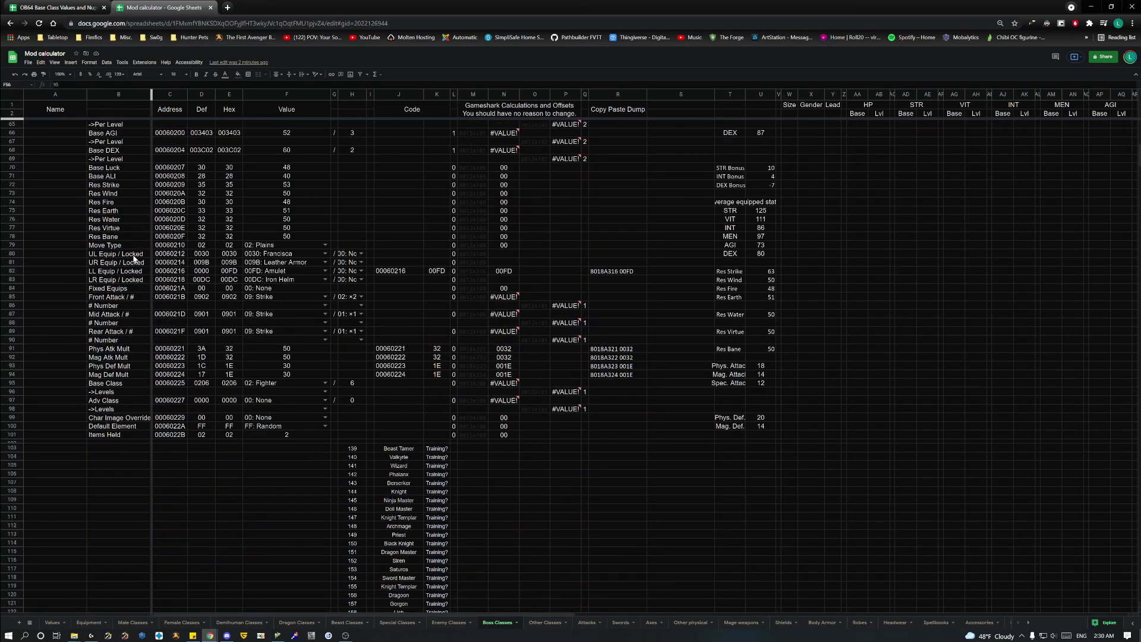
scroll(180, 331, "up", 1)
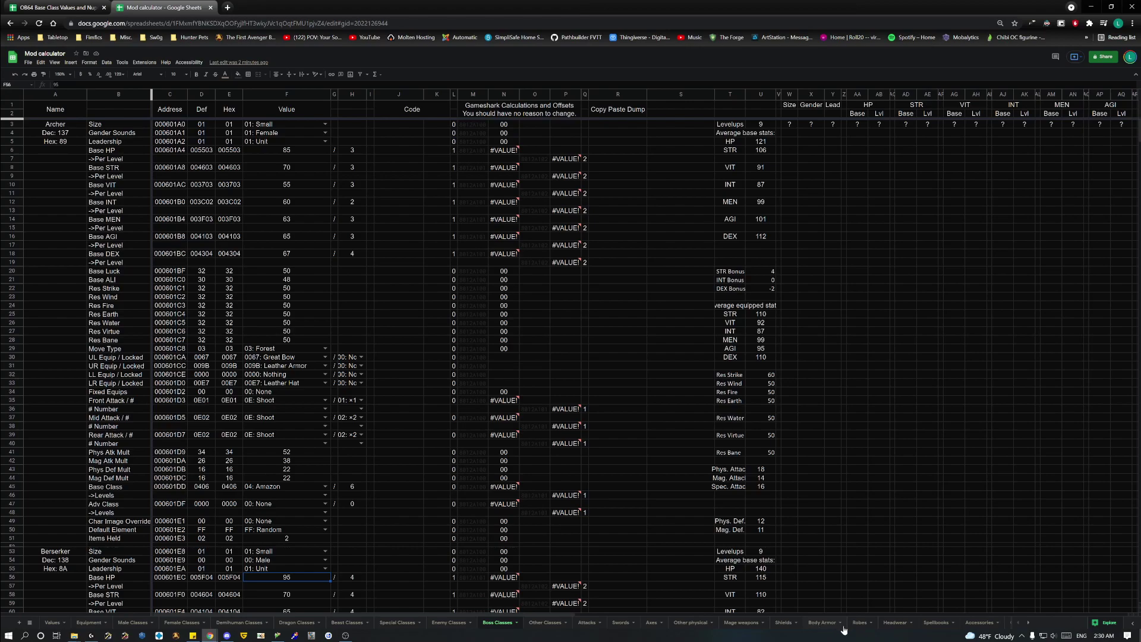
Step: Check the Accessories sheet, open the Spellbooks sheet and search it for "drak" to locate the Tempest spellbook entry
left_click(978, 622)
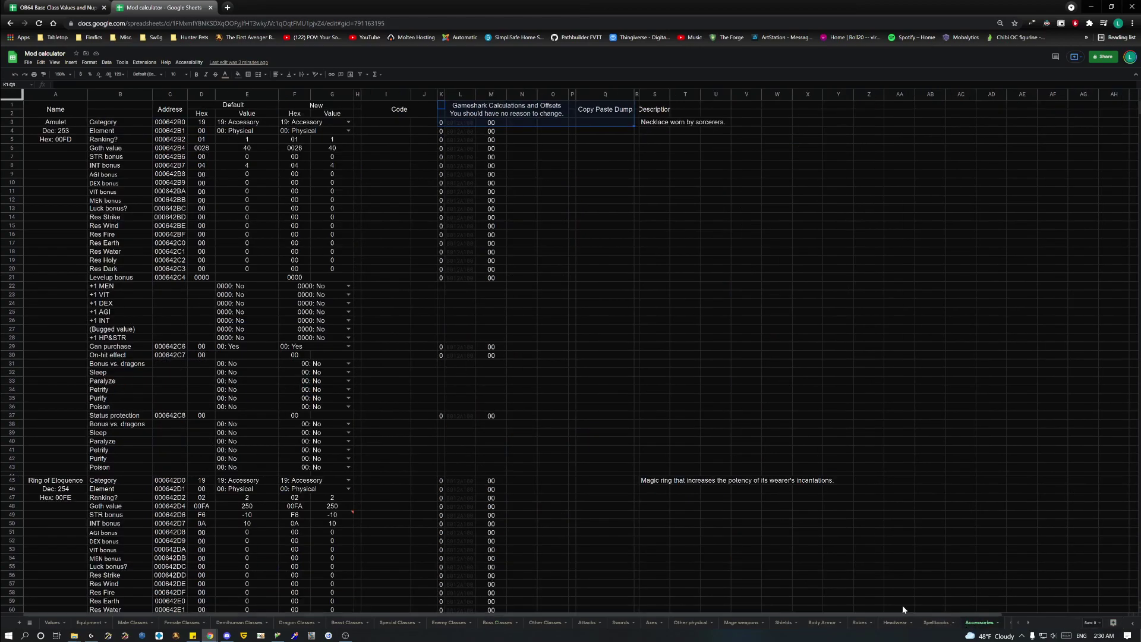
left_click(936, 622)
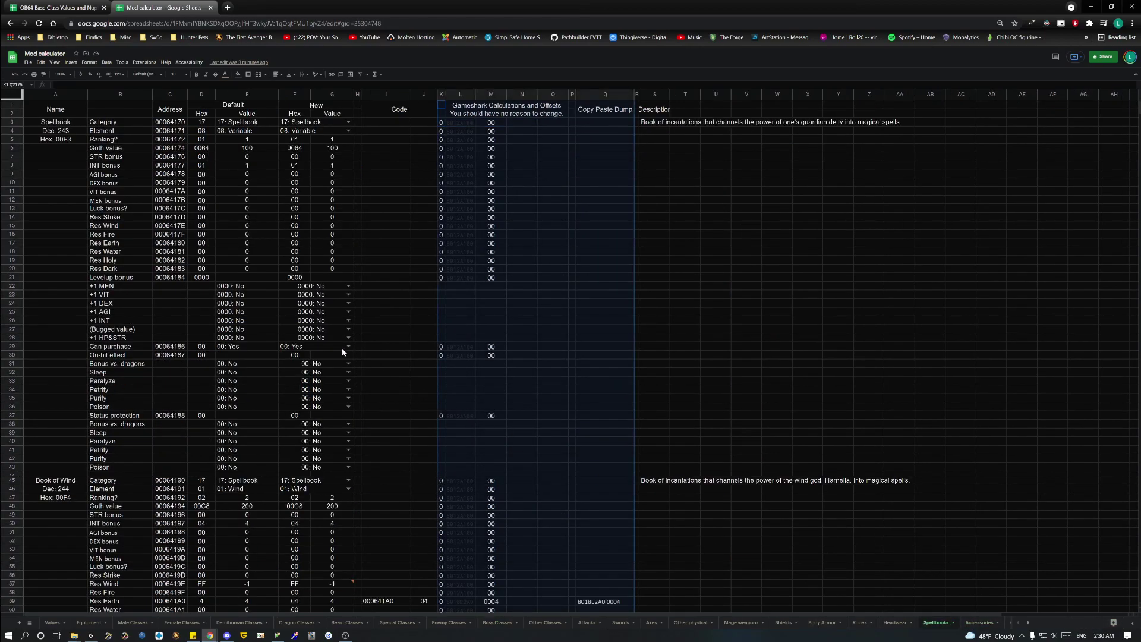
left_click(662, 322)
key("ctrl+f")
type("drak")
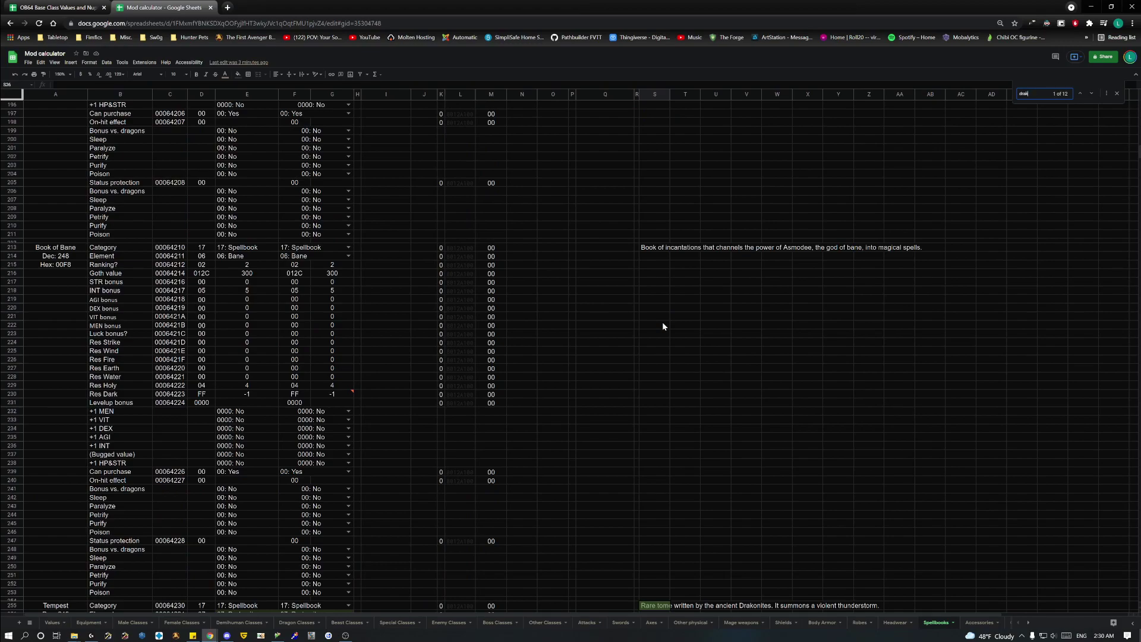
scroll(499, 394, "down", 5)
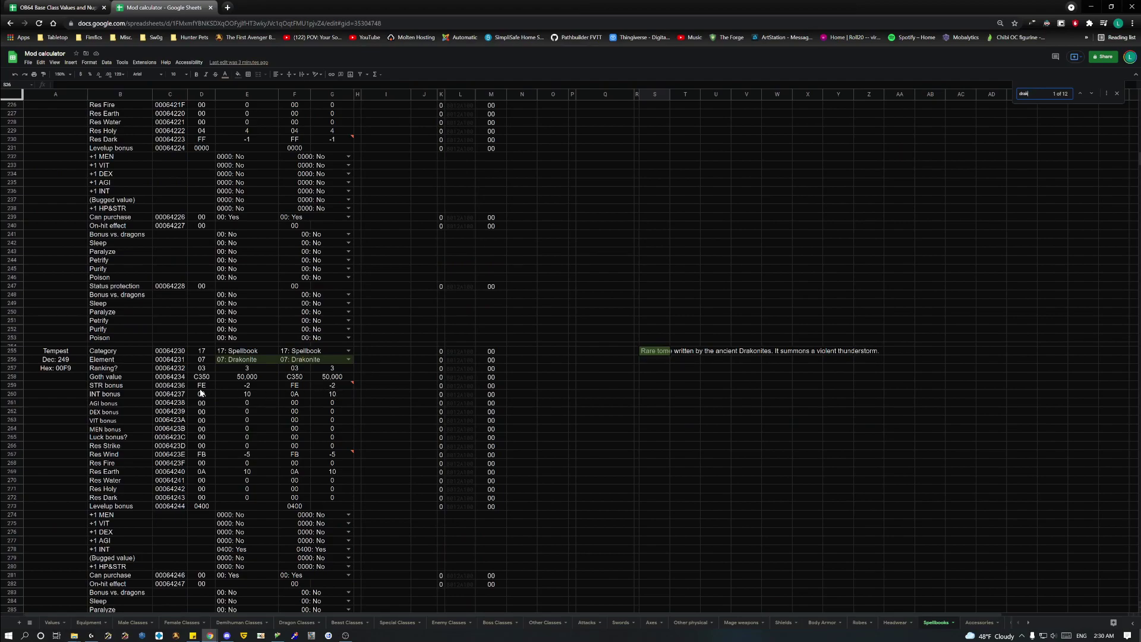
Step: Set the Tempest spellbook's new INT bonus to 0 and select its generated code in the Copy Paste Dump column
left_click(238, 395)
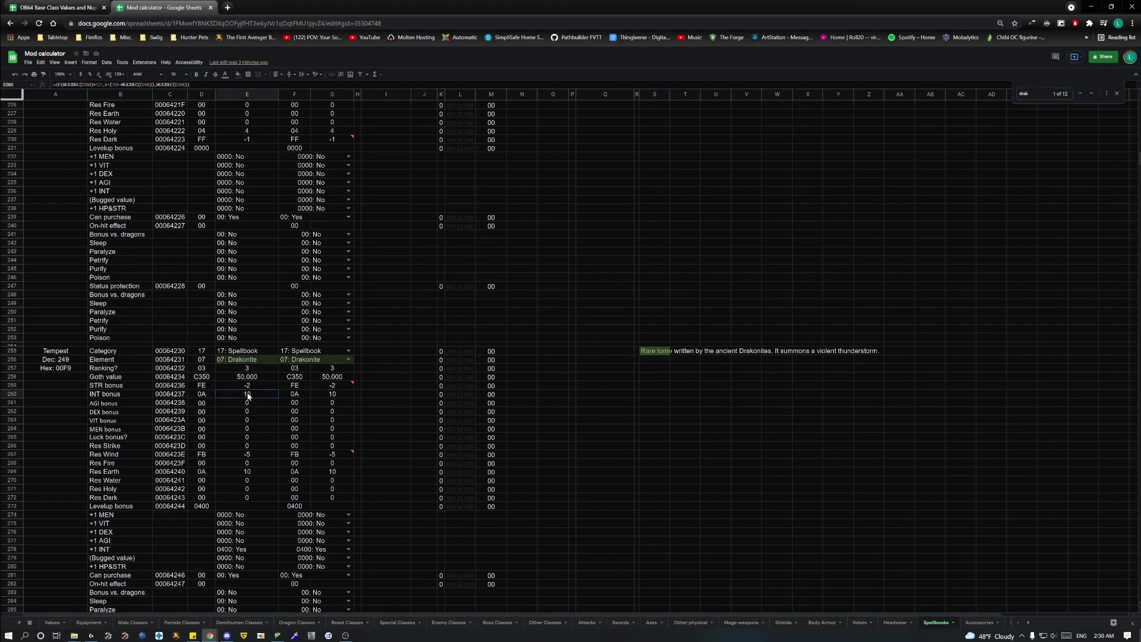
left_click(324, 397)
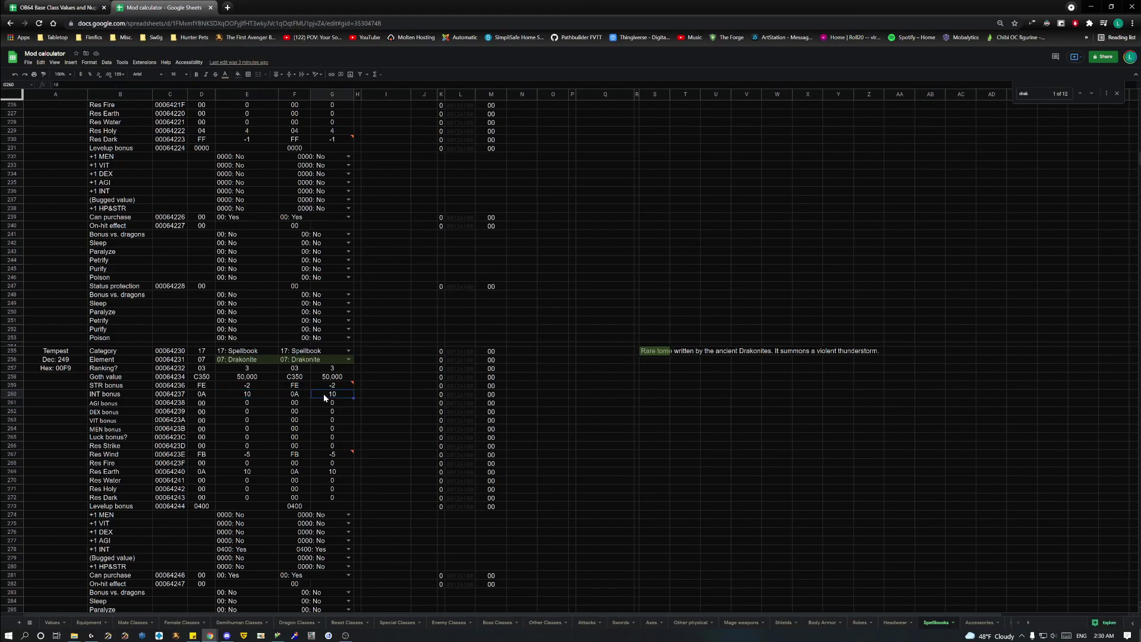
type("0")
left_click(409, 436)
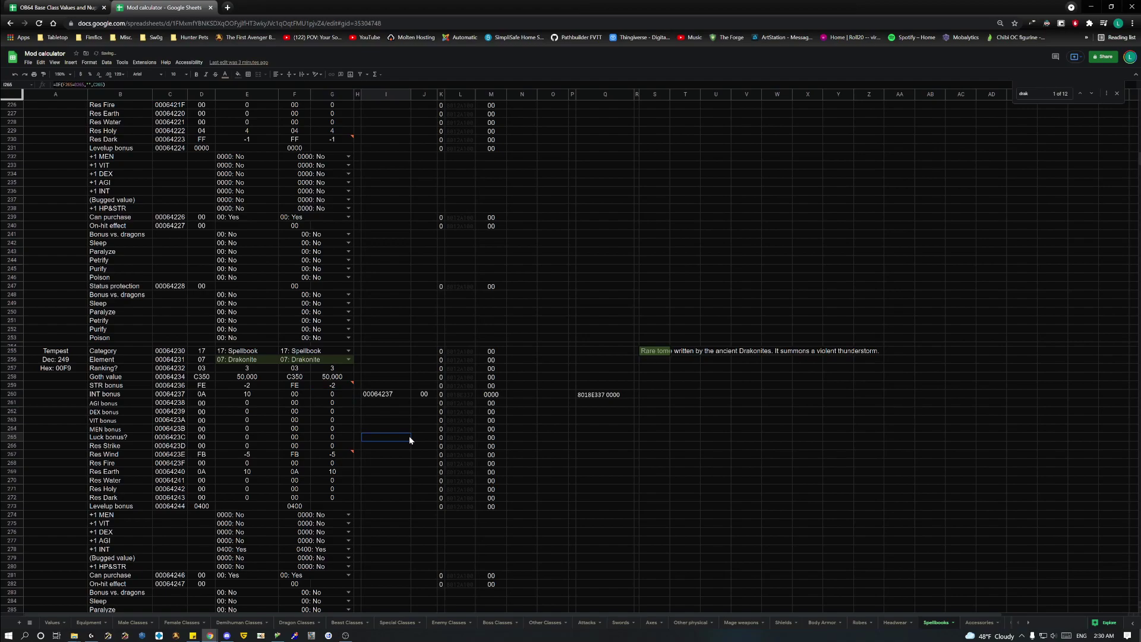
left_click(595, 395)
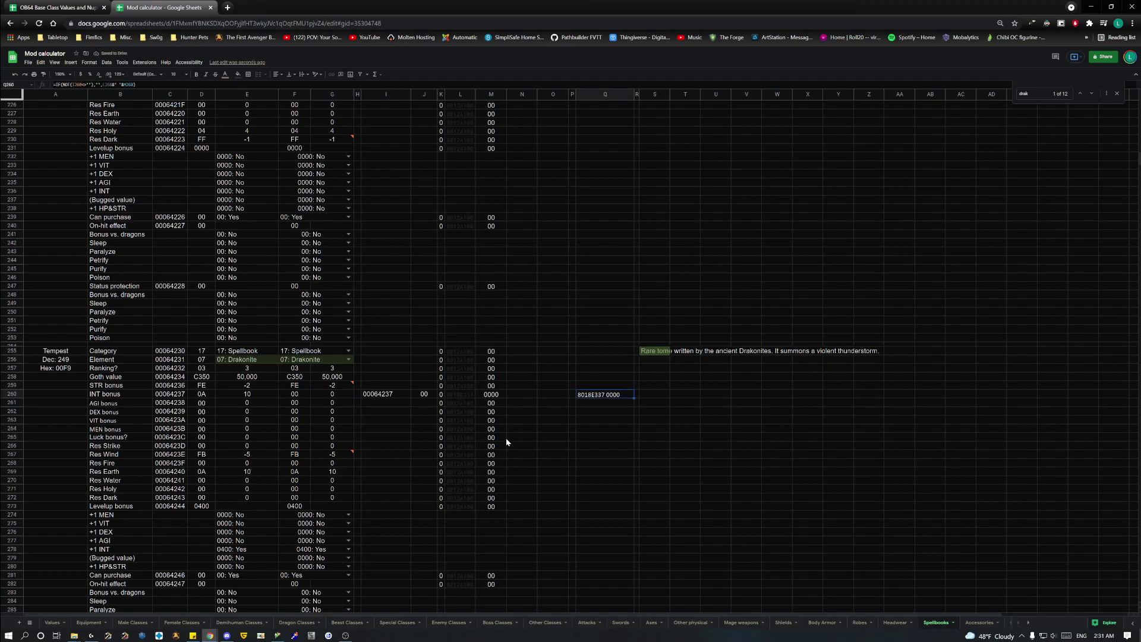
scroll(555, 431, "down", 2)
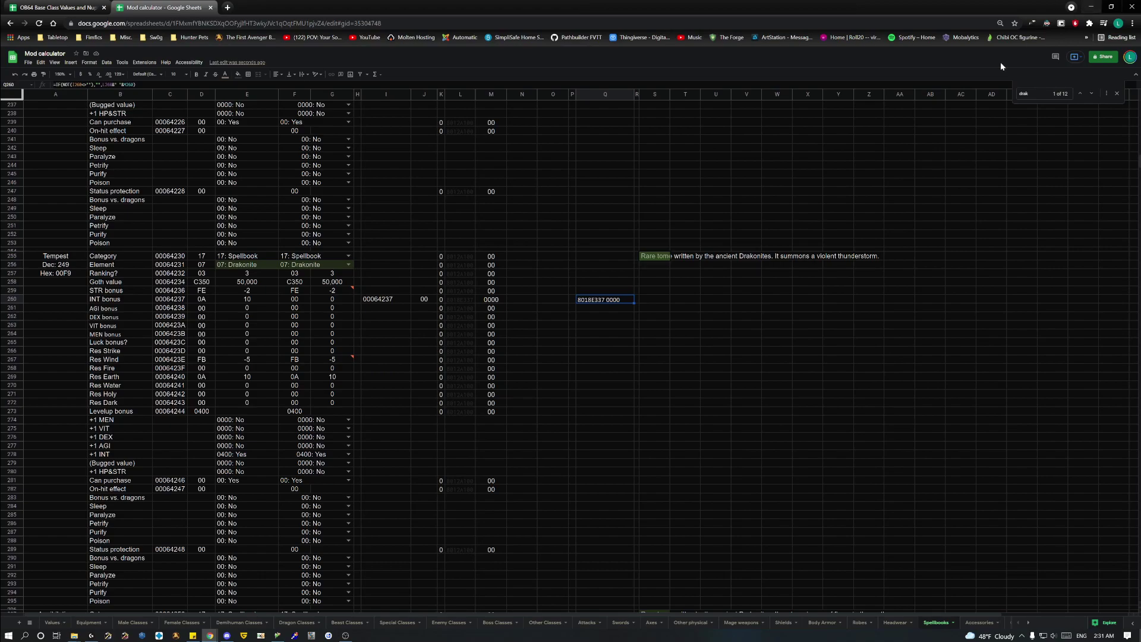
Step: Switch to Project64, reposition the Cheats window slightly, and return to the Mod calculator spreadsheet
left_click(278, 635)
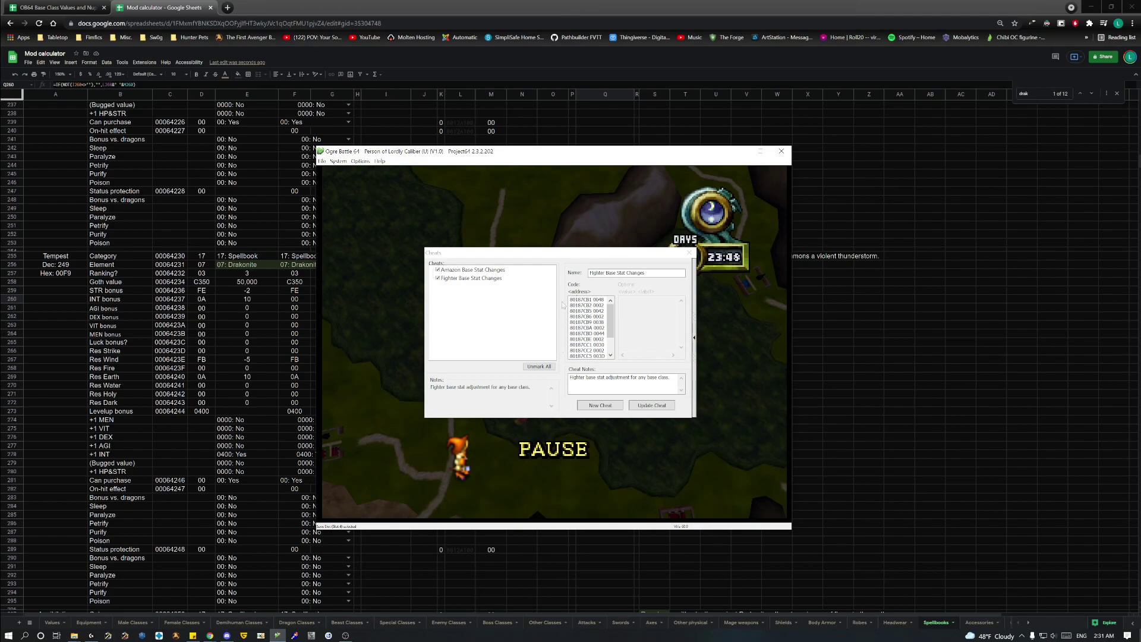
left_click_drag(559, 259, 557, 256)
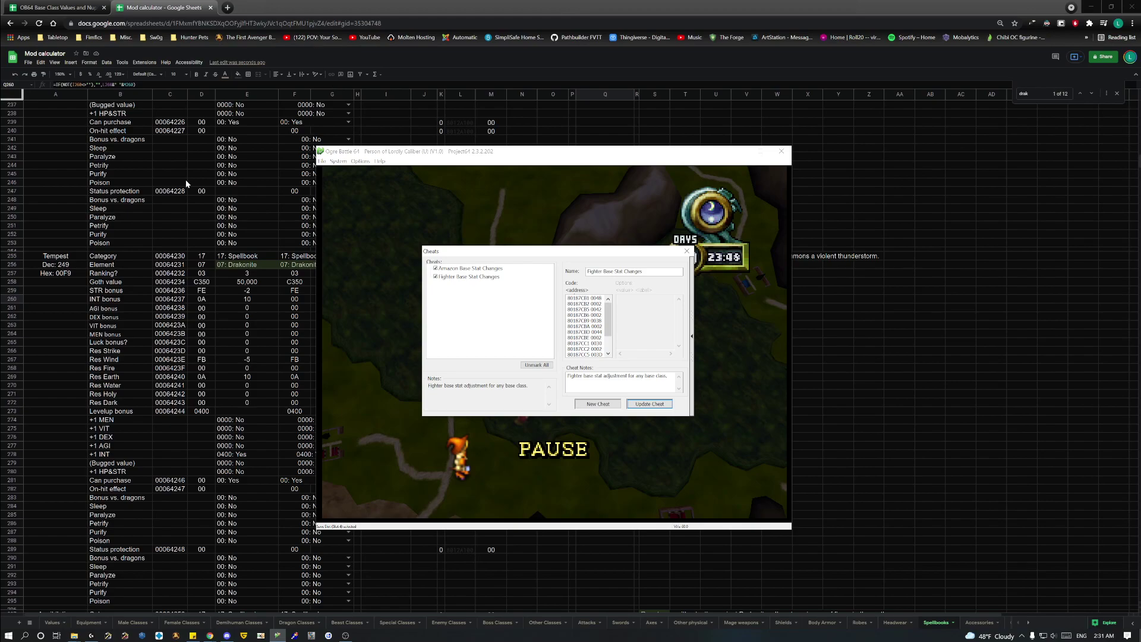
left_click(67, 248)
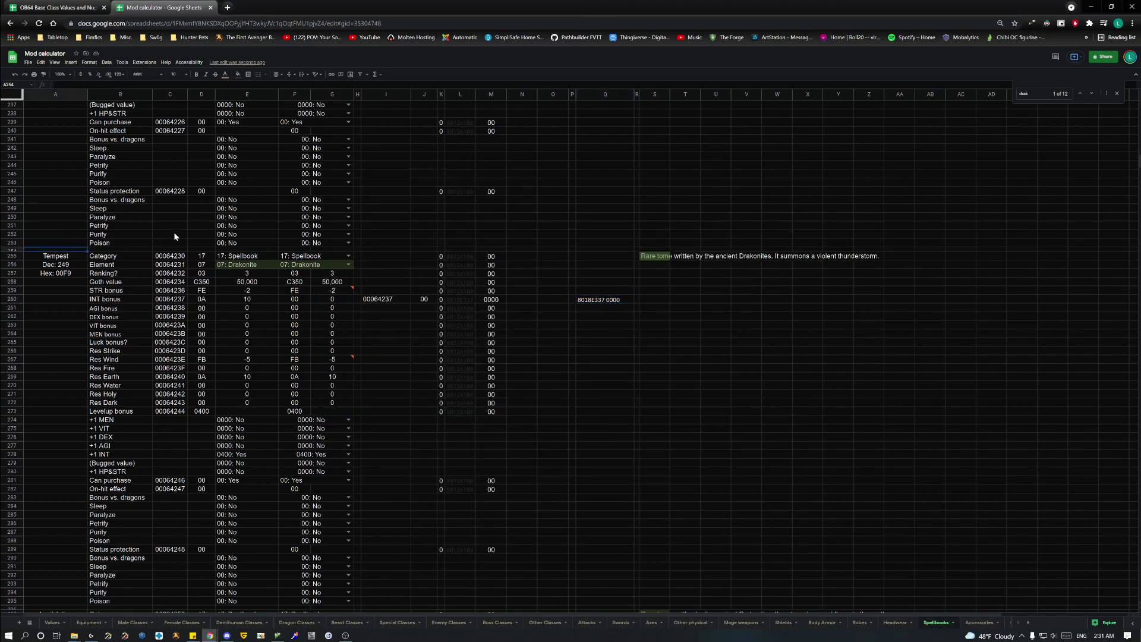
Step: Go back to the beginning of the Spellbooks sheet and look over the Spellbook and Book of Wind entries
scroll(211, 232, "up", 10)
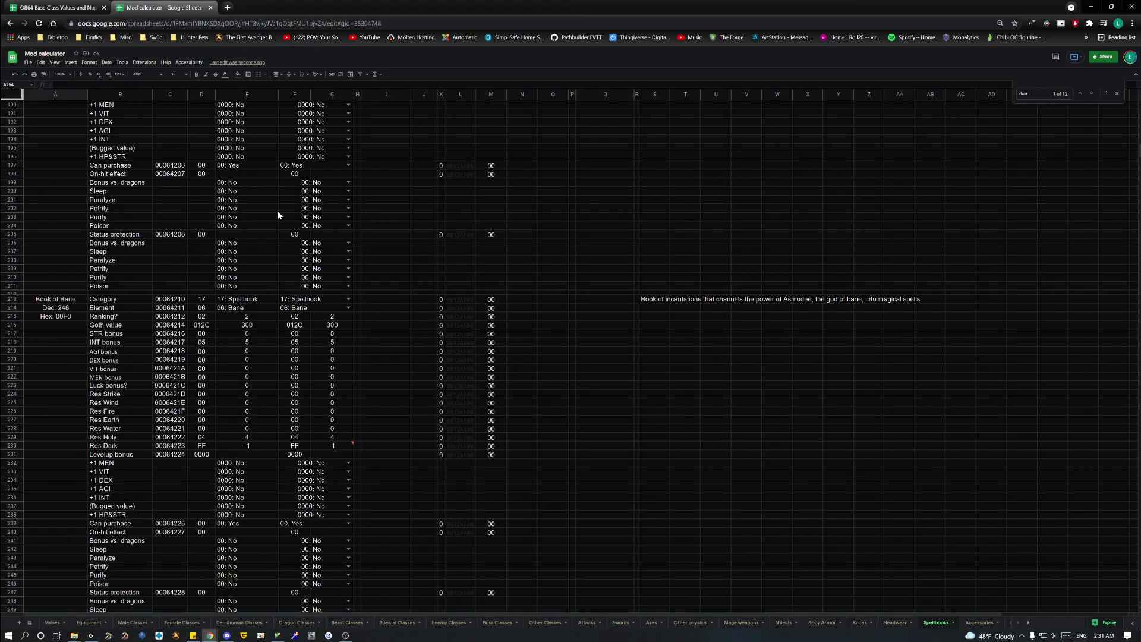
scroll(325, 293, "up", 20)
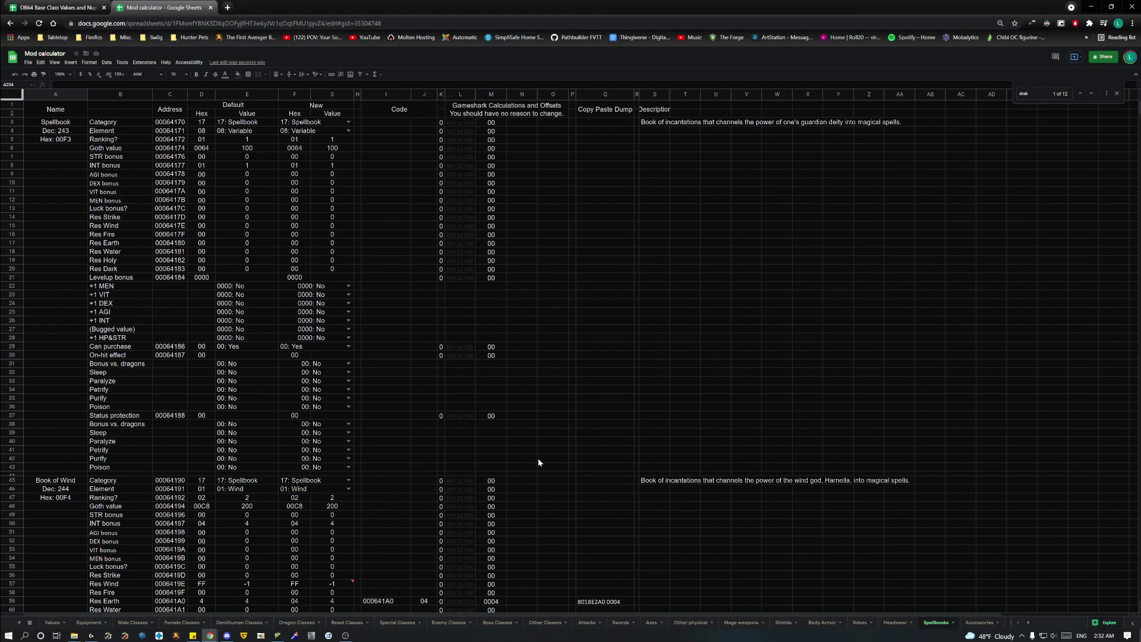
left_click(596, 474)
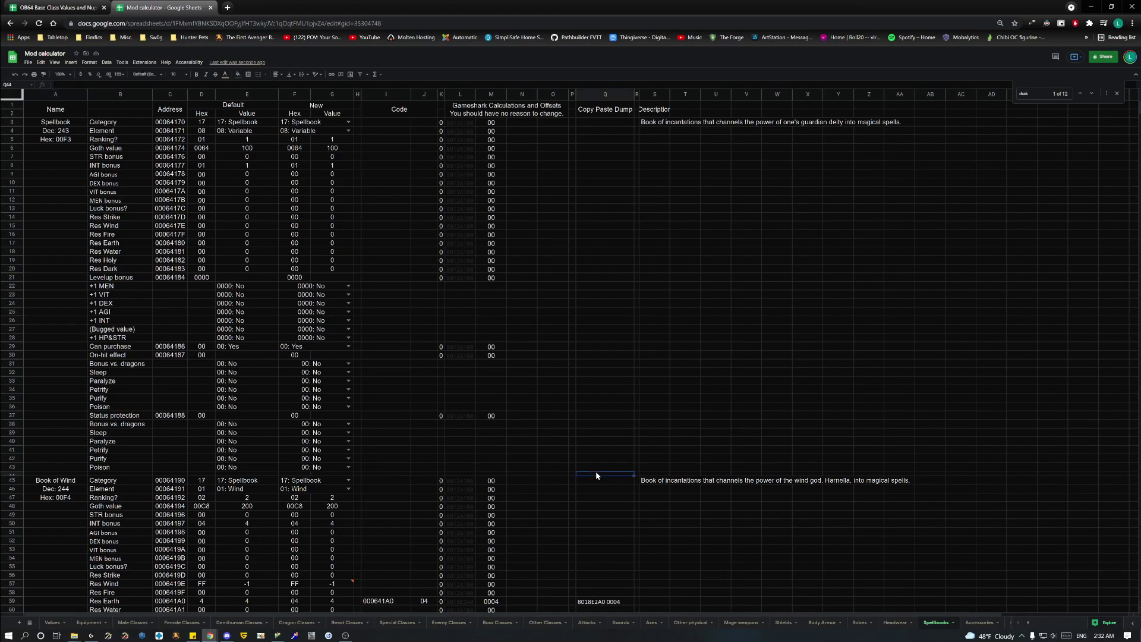
left_click(637, 476)
left_click(745, 356)
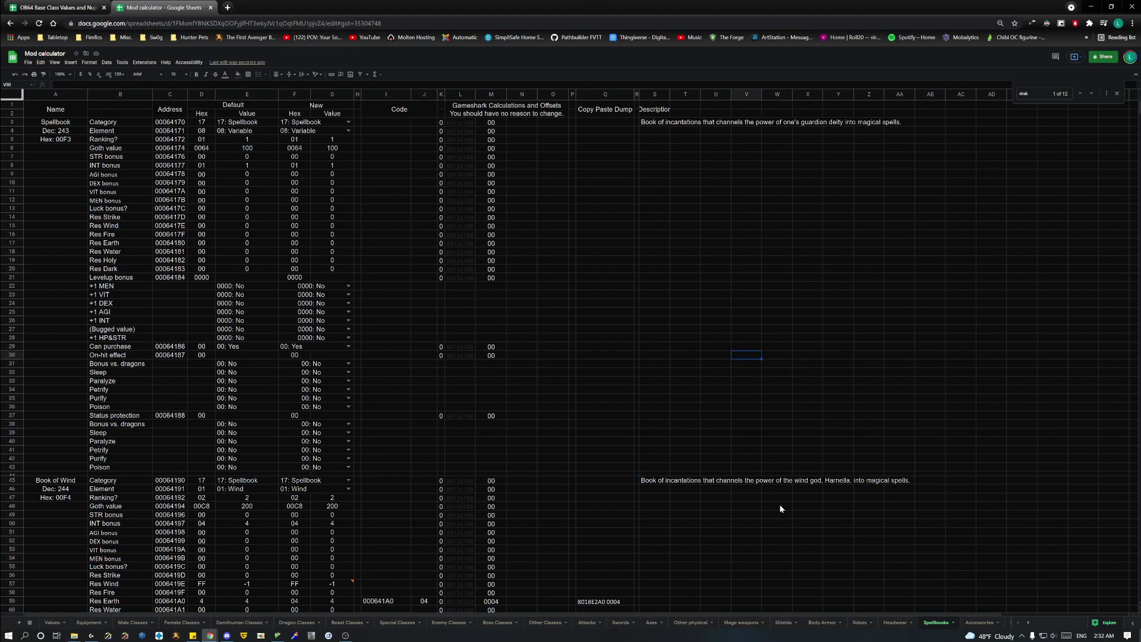